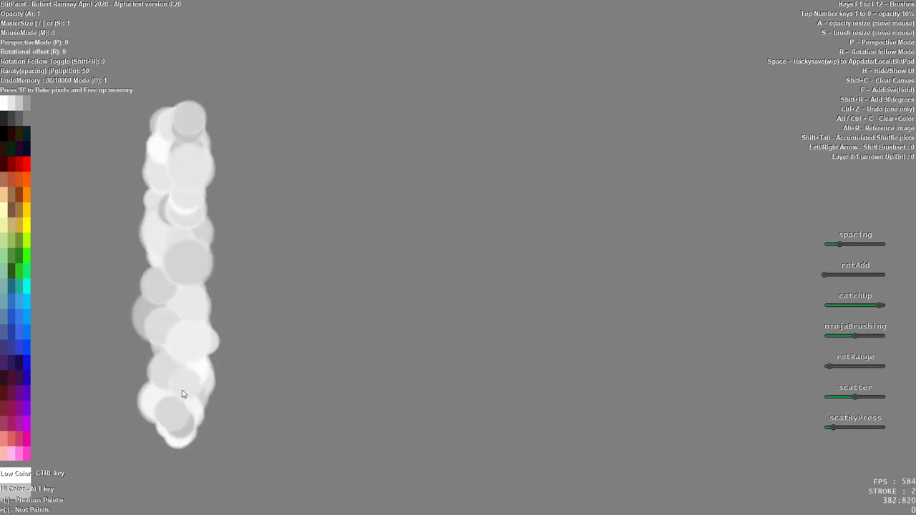
# Step: Set the master size to 0.50 and paint thin dotted strokes beside the thick column, using a spacing of 14 for the first
pyautogui.press('[')
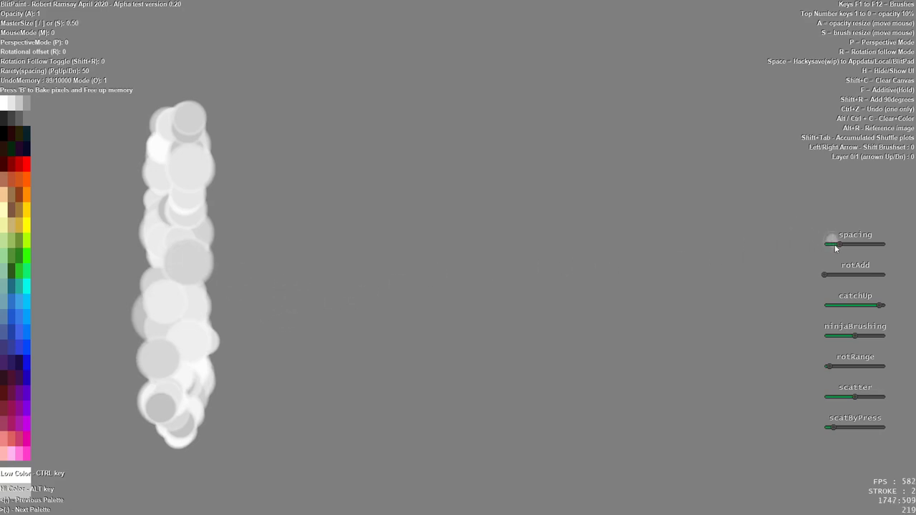
pyautogui.moveTo(832, 244); pyautogui.dragTo(828, 244)
pyautogui.moveTo(275, 437)
pyautogui.mouseDown()
pyautogui.moveTo(256, 351)
pyautogui.moveTo(270, 176)
pyautogui.mouseUp()
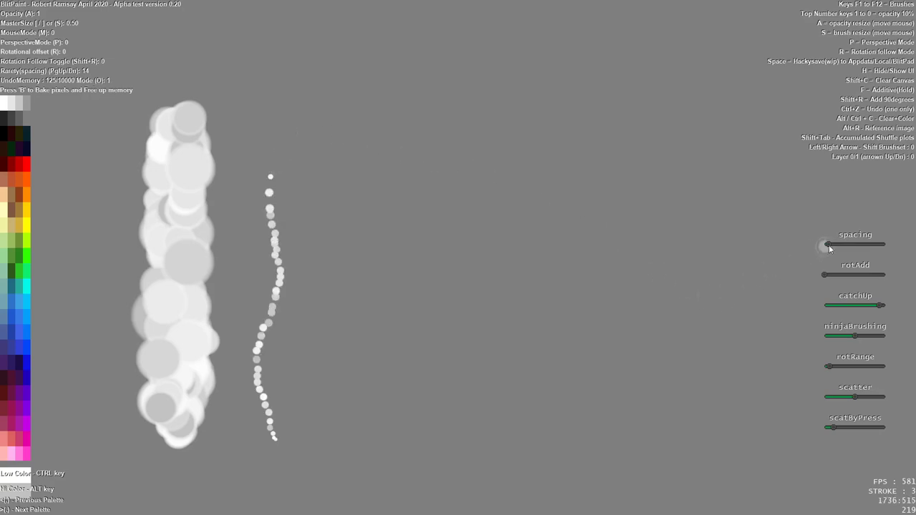
pyautogui.moveTo(828, 244); pyautogui.dragTo(835, 246)
pyautogui.moveTo(281, 445)
pyautogui.mouseDown()
pyautogui.moveTo(263, 350)
pyautogui.moveTo(274, 208)
pyautogui.moveTo(270, 435)
pyautogui.moveTo(265, 312)
pyautogui.moveTo(275, 259)
pyautogui.mouseUp()
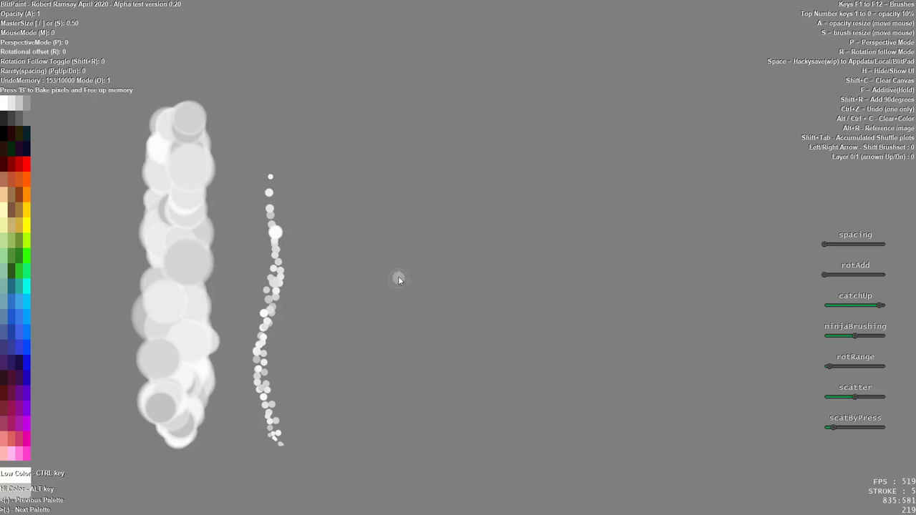
# Step: Switch to the square brush and place two separate dabs beside the dotted strokes
pyautogui.press('pageup')
pyautogui.moveTo(398, 277)
pyautogui.mouseDown()
pyautogui.moveTo(372, 257)
pyautogui.moveTo(317, 116)
pyautogui.moveTo(322, 148)
pyautogui.mouseUp()
pyautogui.click(328, 264)
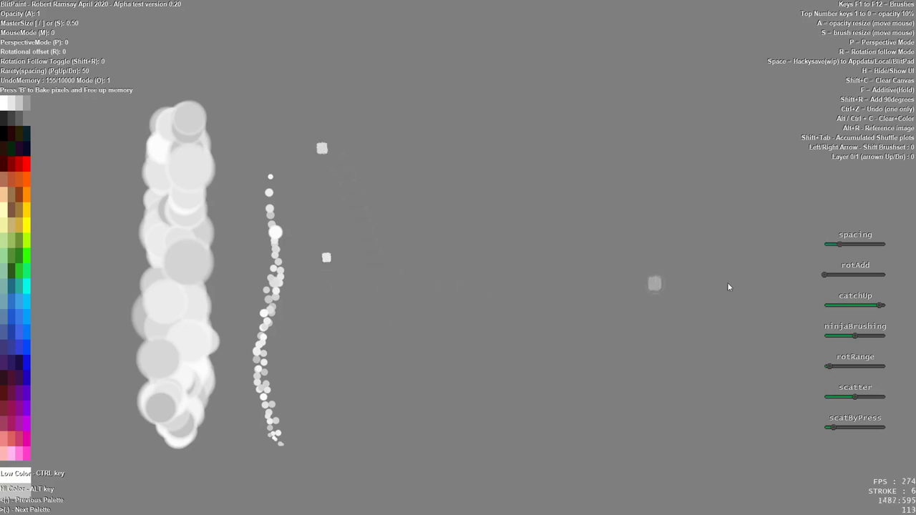
# Step: Set catchUp to its maximum and spacing to 21, and paint a wavy vertical stroke of squares
pyautogui.moveTo(880, 309); pyautogui.dragTo(885, 305)
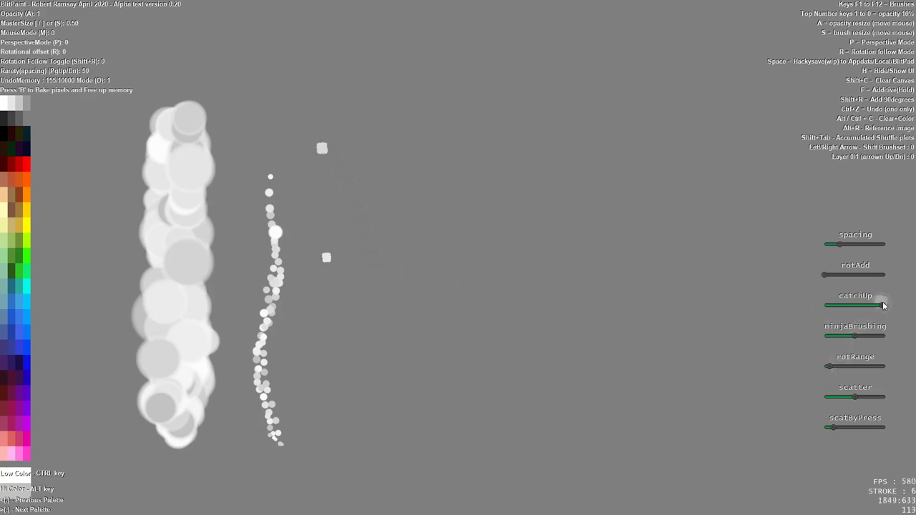
pyautogui.moveTo(839, 245); pyautogui.dragTo(830, 249)
pyautogui.moveTo(360, 189)
pyautogui.mouseDown()
pyautogui.moveTo(380, 280)
pyautogui.moveTo(358, 415)
pyautogui.moveTo(375, 247)
pyautogui.moveTo(359, 107)
pyautogui.moveTo(379, 256)
pyautogui.moveTo(365, 406)
pyautogui.mouseUp()
# Step: Raise scatter and scatByPress and paint scattered vertical strokes of squares, using a spacing of 9 for the last one
pyautogui.moveTo(855, 396); pyautogui.dragTo(873, 397)
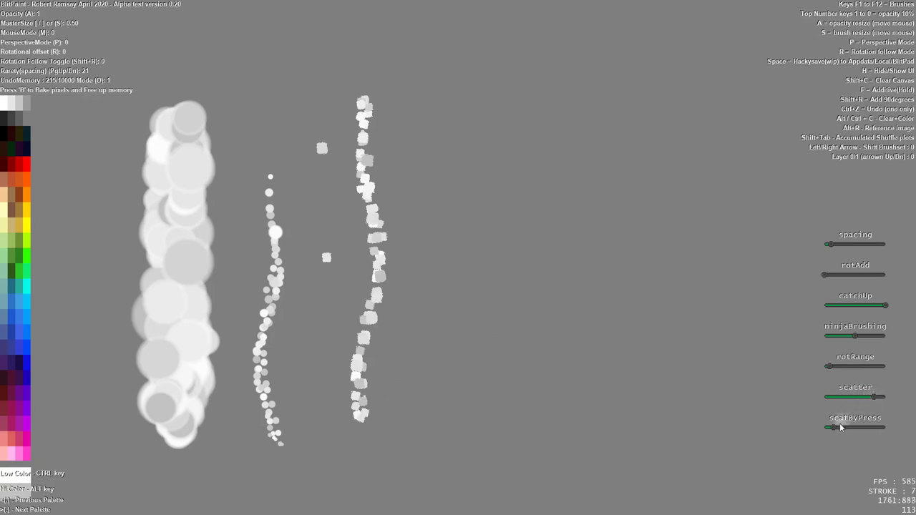
pyautogui.moveTo(834, 428); pyautogui.dragTo(865, 429)
pyautogui.moveTo(493, 414)
pyautogui.mouseDown()
pyautogui.moveTo(489, 341)
pyautogui.moveTo(463, 282)
pyautogui.moveTo(475, 221)
pyautogui.moveTo(470, 154)
pyautogui.mouseUp()
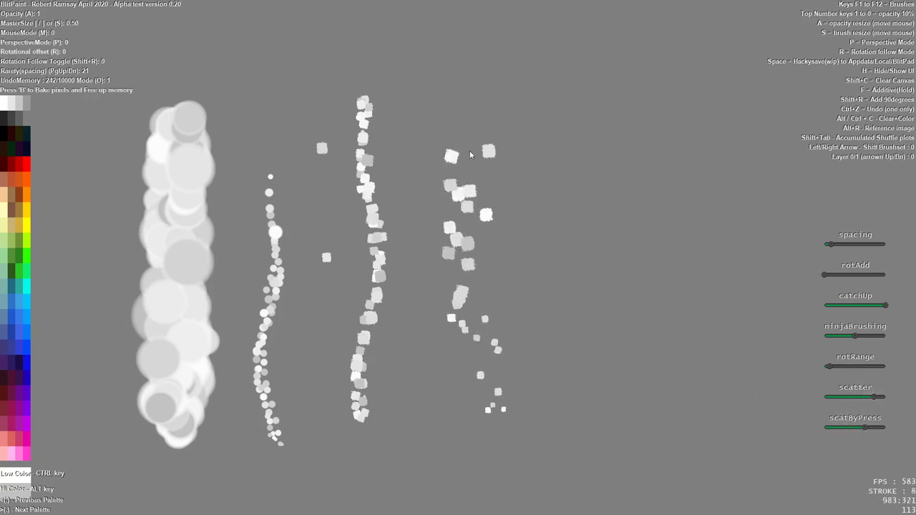
pyautogui.moveTo(482, 34)
pyautogui.mouseDown()
pyautogui.moveTo(458, 266)
pyautogui.moveTo(504, 427)
pyautogui.moveTo(577, 431)
pyautogui.mouseUp()
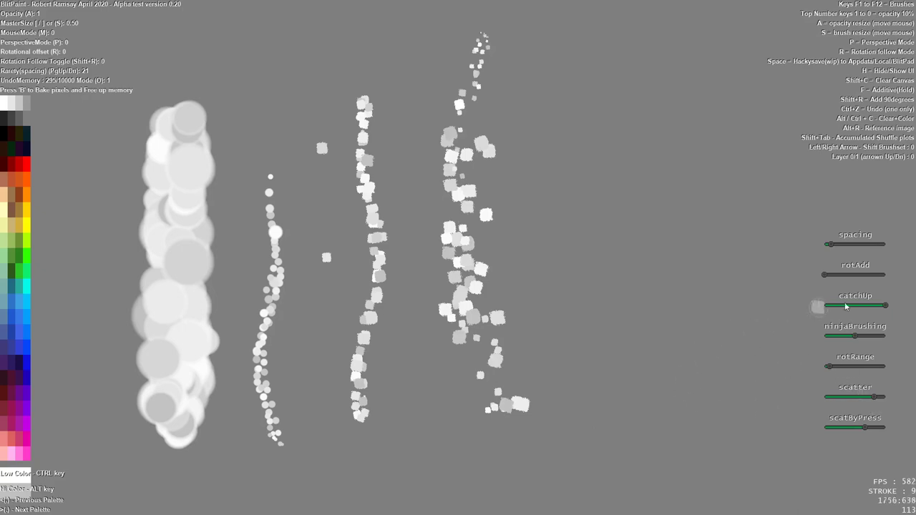
pyautogui.moveTo(831, 244); pyautogui.dragTo(812, 244)
pyautogui.moveTo(538, 96)
pyautogui.mouseDown()
pyautogui.moveTo(554, 268)
pyautogui.moveTo(594, 372)
pyautogui.moveTo(586, 438)
pyautogui.mouseUp()
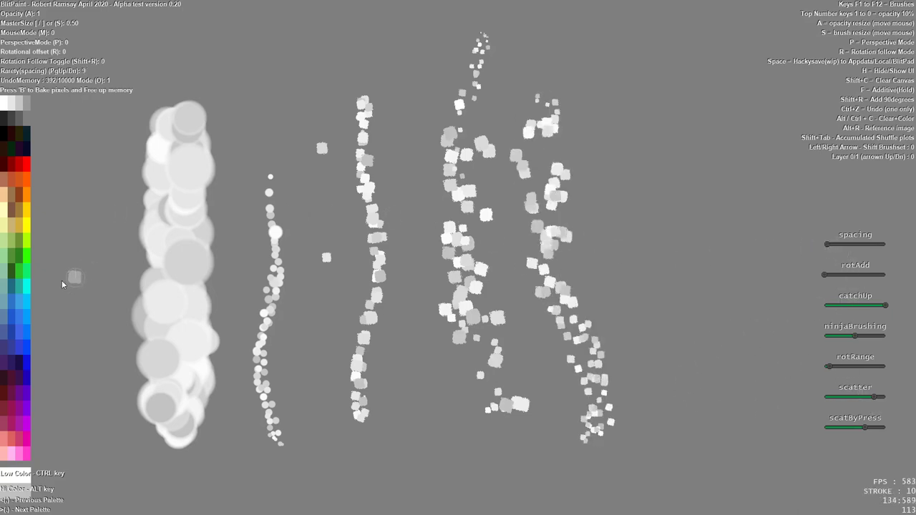
# Step: Test a stroke with a green low colour and a brown high colour, and clear the canvas
pyautogui.keyDown('ctrl'); pyautogui.click(22, 278); pyautogui.keyUp('ctrl')
pyautogui.keyDown('alt'); pyautogui.click(23, 202); pyautogui.keyUp('alt')
pyautogui.moveTo(415, 84)
pyautogui.mouseDown()
pyautogui.moveTo(409, 133)
pyautogui.moveTo(421, 358)
pyautogui.moveTo(398, 147)
pyautogui.moveTo(423, 180)
pyautogui.mouseUp()
pyautogui.hotkey('shift', 'c')
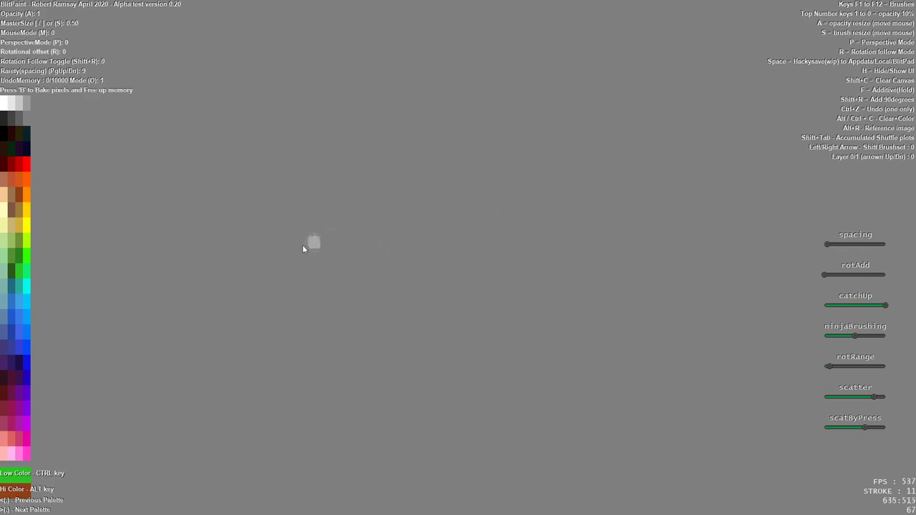
# Step: Switch to the grass blade brush with a light grey low and white high colour, and paint a tall column at master size 0.77
pyautogui.press('F2')
pyautogui.keyDown('ctrl'); pyautogui.click(13, 105); pyautogui.keyUp('ctrl')
pyautogui.keyDown('alt'); pyautogui.click(4, 103); pyautogui.keyUp('alt')
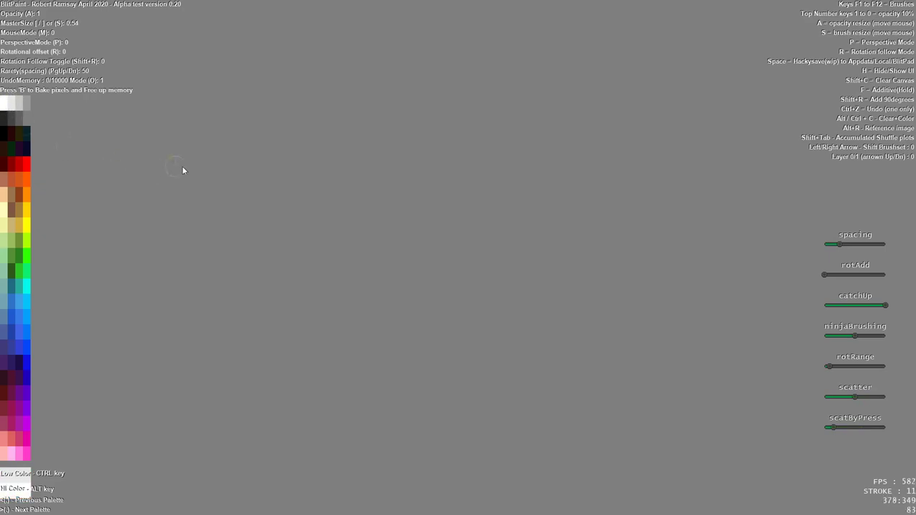
pyautogui.moveTo(124, 192); pyautogui.dragTo(141, 211)
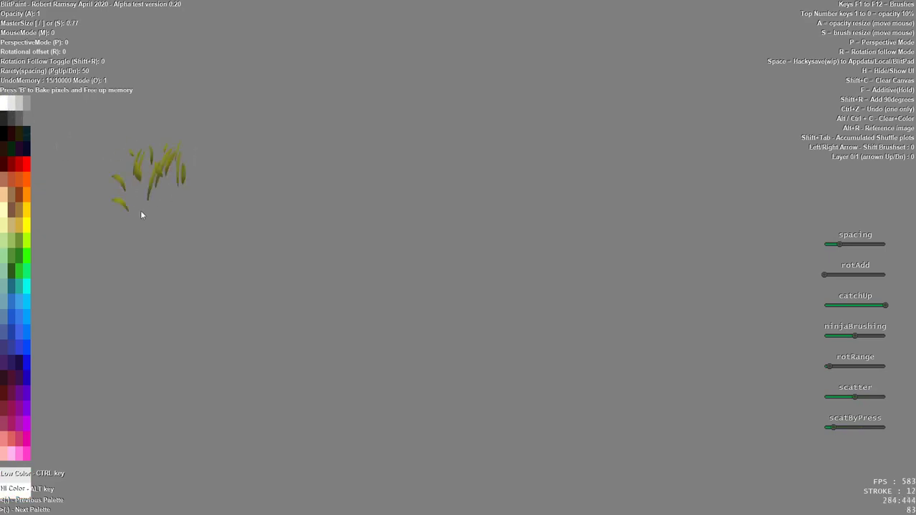
pyautogui.moveTo(112, 246)
pyautogui.mouseDown()
pyautogui.moveTo(163, 244)
pyautogui.moveTo(175, 267)
pyautogui.moveTo(164, 281)
pyautogui.moveTo(107, 282)
pyautogui.moveTo(187, 289)
pyautogui.moveTo(120, 299)
pyautogui.mouseUp()
pyautogui.moveTo(118, 354)
pyautogui.mouseDown()
pyautogui.moveTo(152, 397)
pyautogui.moveTo(177, 393)
pyautogui.moveTo(165, 415)
pyautogui.moveTo(223, 406)
pyautogui.moveTo(120, 413)
pyautogui.moveTo(104, 435)
pyautogui.moveTo(158, 450)
pyautogui.moveTo(111, 479)
pyautogui.moveTo(180, 467)
pyautogui.moveTo(158, 475)
pyautogui.moveTo(180, 433)
pyautogui.moveTo(121, 427)
pyautogui.moveTo(172, 393)
pyautogui.moveTo(116, 377)
pyautogui.moveTo(189, 400)
pyautogui.moveTo(154, 335)
pyautogui.moveTo(122, 315)
pyautogui.moveTo(182, 351)
pyautogui.moveTo(125, 263)
pyautogui.mouseUp()
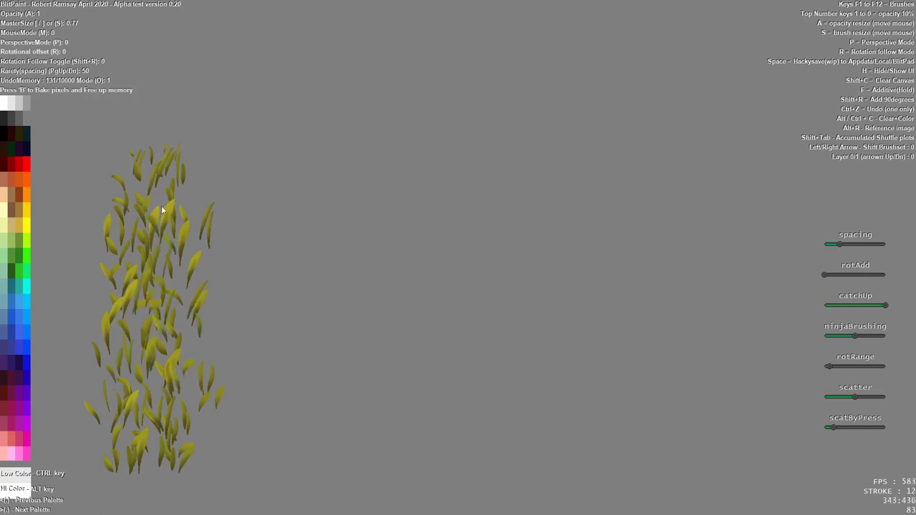
pyautogui.moveTo(161, 205)
pyautogui.mouseDown()
pyautogui.moveTo(185, 246)
pyautogui.moveTo(187, 317)
pyautogui.moveTo(138, 398)
pyautogui.moveTo(138, 448)
pyautogui.moveTo(185, 360)
pyautogui.mouseUp()
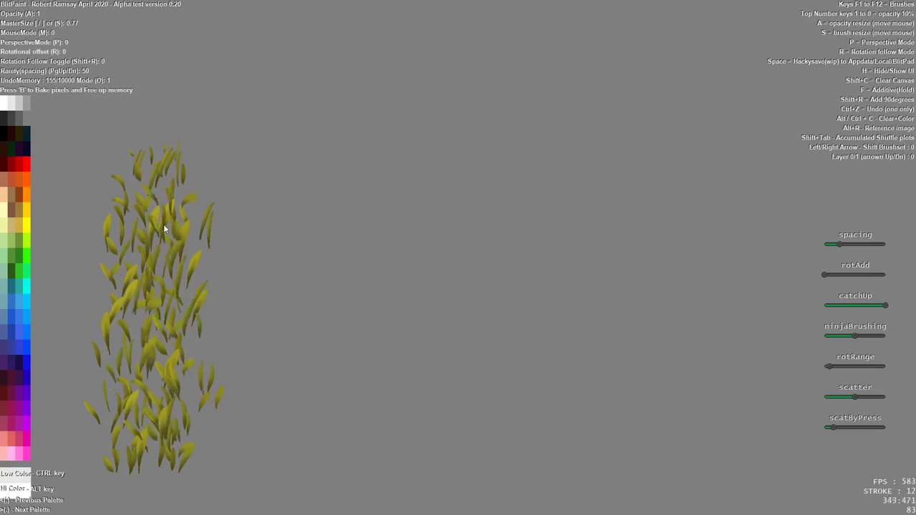
pyautogui.moveTo(164, 228)
pyautogui.mouseDown()
pyautogui.moveTo(170, 255)
pyautogui.moveTo(105, 252)
pyautogui.mouseUp()
# Step: Set the low colour to golden yellow and the high colour to brown, and paint darker blades through the grass column
pyautogui.keyDown('ctrl'); pyautogui.click(27, 209); pyautogui.keyUp('ctrl')
pyautogui.keyDown('alt'); pyautogui.click(19, 193); pyautogui.keyUp('alt')
pyautogui.moveTo(137, 203)
pyautogui.mouseDown()
pyautogui.moveTo(151, 235)
pyautogui.moveTo(136, 269)
pyautogui.moveTo(175, 297)
pyautogui.moveTo(177, 320)
pyautogui.moveTo(168, 380)
pyautogui.moveTo(135, 423)
pyautogui.mouseUp()
# Step: Set the low colour to dark green and the high colour to light blue, and paint green blades over the grass column
pyautogui.keyDown('ctrl'); pyautogui.click(18, 279); pyautogui.keyUp('ctrl')
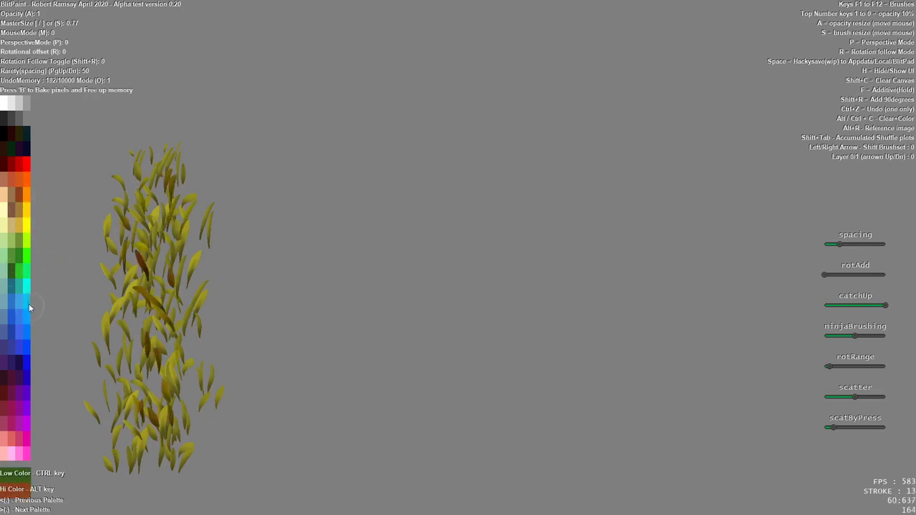
pyautogui.keyDown('alt'); pyautogui.click(29, 309); pyautogui.keyUp('alt')
pyautogui.moveTo(136, 300)
pyautogui.mouseDown()
pyautogui.moveTo(164, 375)
pyautogui.moveTo(158, 415)
pyautogui.moveTo(126, 458)
pyautogui.moveTo(168, 467)
pyautogui.moveTo(185, 425)
pyautogui.moveTo(192, 302)
pyautogui.moveTo(184, 244)
pyautogui.moveTo(193, 198)
pyautogui.mouseUp()
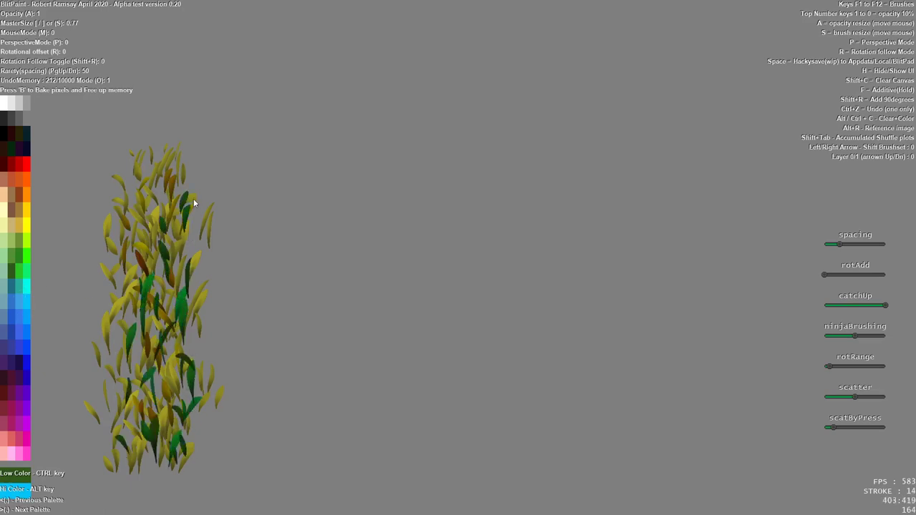
# Step: Set the low colour to white and the high colour to cyan, and paint a second column of bright green blades beside the first
pyautogui.keyDown('ctrl'); pyautogui.click(4, 105); pyautogui.keyUp('ctrl')
pyautogui.keyDown('alt'); pyautogui.click(27, 289); pyautogui.keyUp('alt')
pyautogui.moveTo(228, 189)
pyautogui.mouseDown()
pyautogui.moveTo(253, 185)
pyautogui.moveTo(264, 213)
pyautogui.mouseUp()
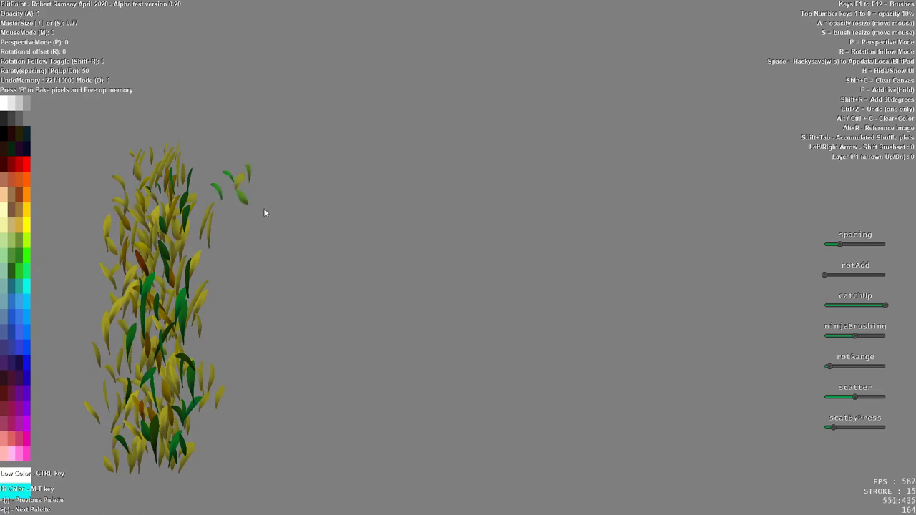
pyautogui.moveTo(222, 267); pyautogui.dragTo(239, 317)
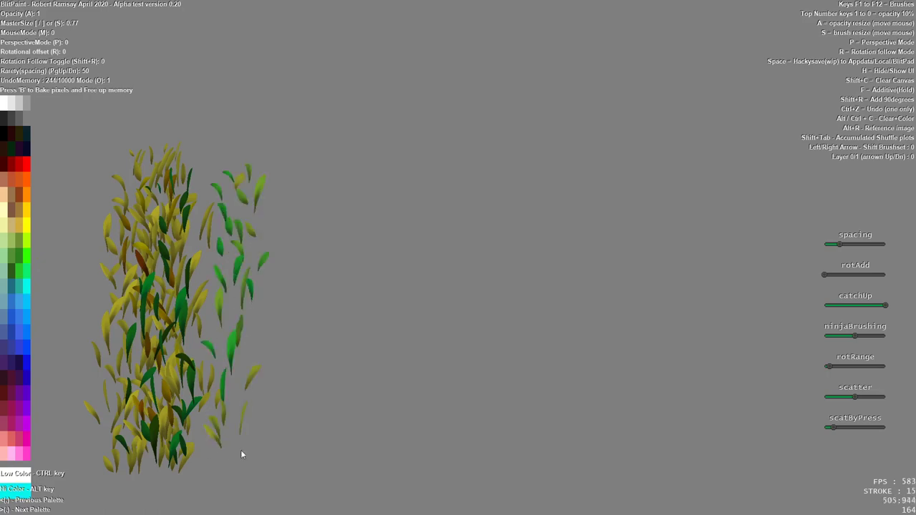
pyautogui.moveTo(241, 455)
pyautogui.mouseDown()
pyautogui.moveTo(208, 472)
pyautogui.moveTo(215, 413)
pyautogui.moveTo(236, 364)
pyautogui.moveTo(230, 326)
pyautogui.mouseUp()
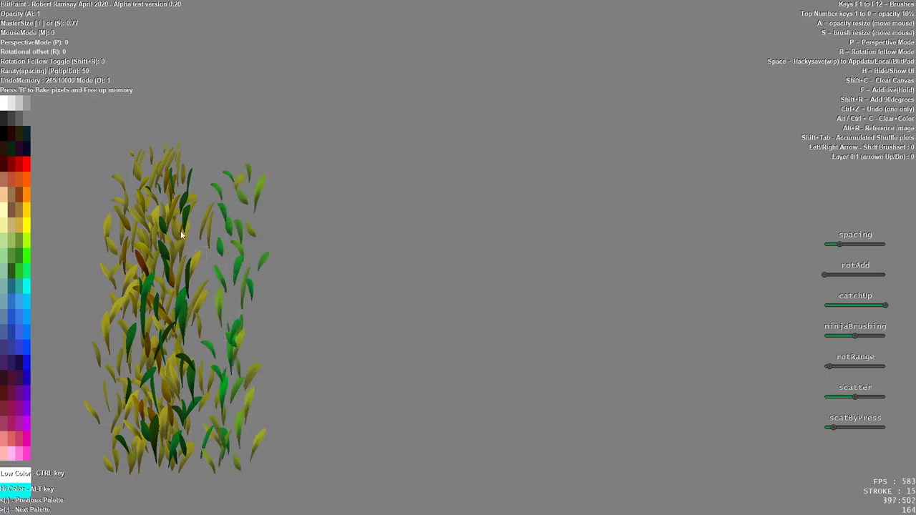
# Step: Paint a grass tuft above the columns with a white high colour, and add golden blades beneath it using golden yellow and bright yellow
pyautogui.keyDown('alt'); pyautogui.click(4, 106); pyautogui.keyUp('alt')
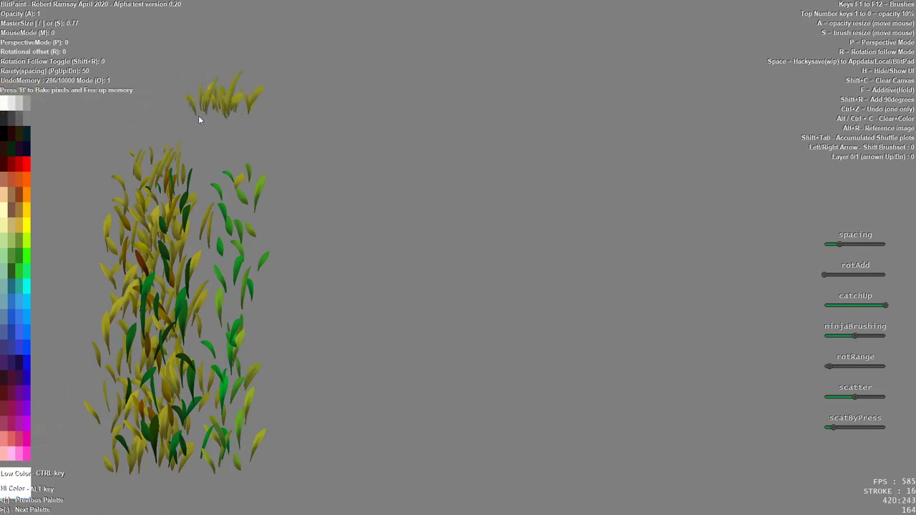
pyautogui.moveTo(199, 120); pyautogui.dragTo(243, 107)
pyautogui.keyDown('ctrl'); pyautogui.click(27, 214); pyautogui.keyUp('ctrl')
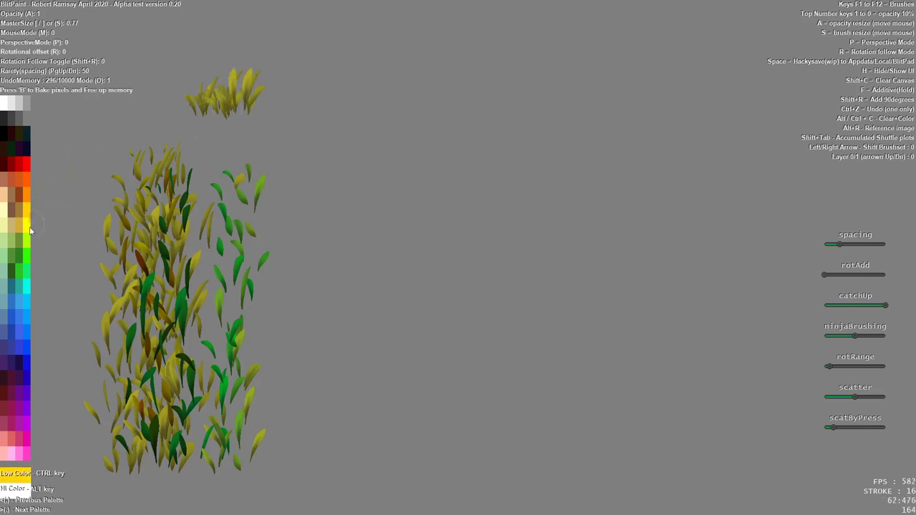
pyautogui.keyDown('alt'); pyautogui.click(29, 228); pyautogui.keyUp('alt')
pyautogui.moveTo(236, 141); pyautogui.dragTo(224, 136)
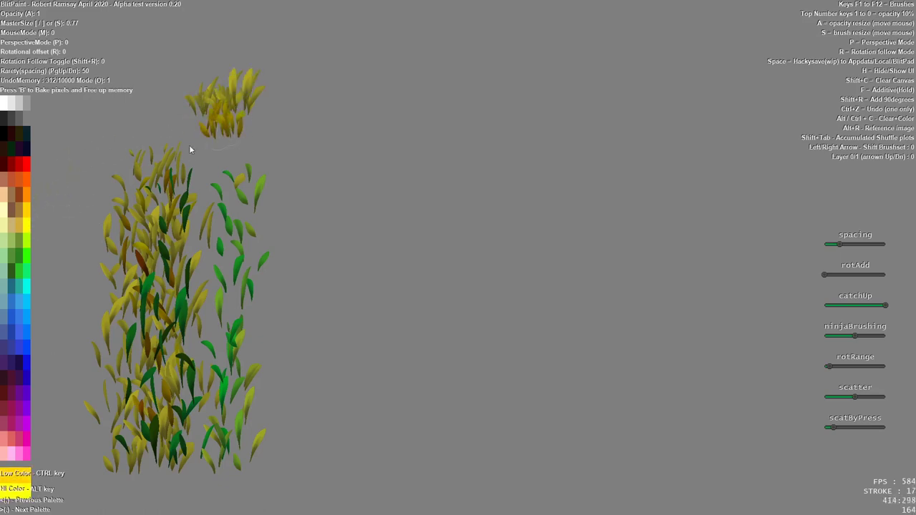
# Step: Extend the tuft with pale yellow and white blades, and continue it down into the second column using a teal low colour
pyautogui.keyDown('ctrl'); pyautogui.click(5, 207); pyautogui.keyUp('ctrl')
pyautogui.keyDown('alt'); pyautogui.click(4, 104); pyautogui.keyUp('alt')
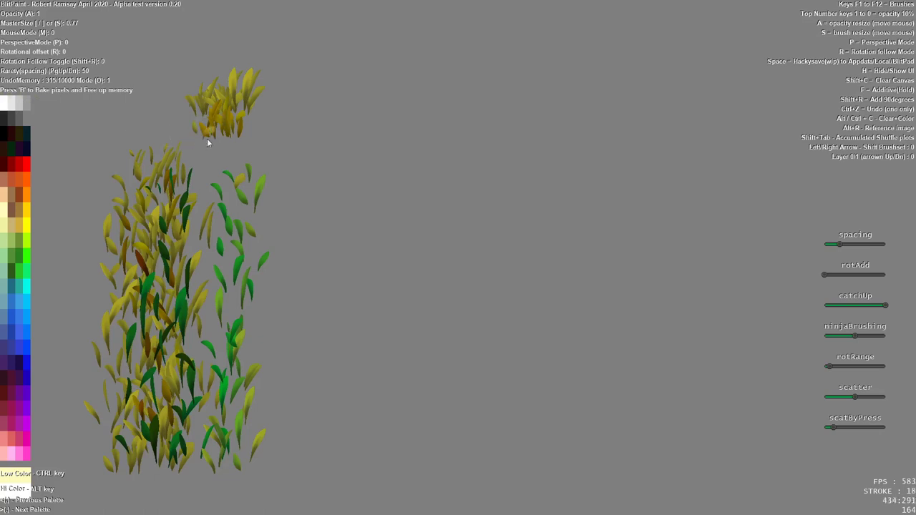
pyautogui.keyDown('ctrl'); pyautogui.click(14, 285); pyautogui.keyUp('ctrl')
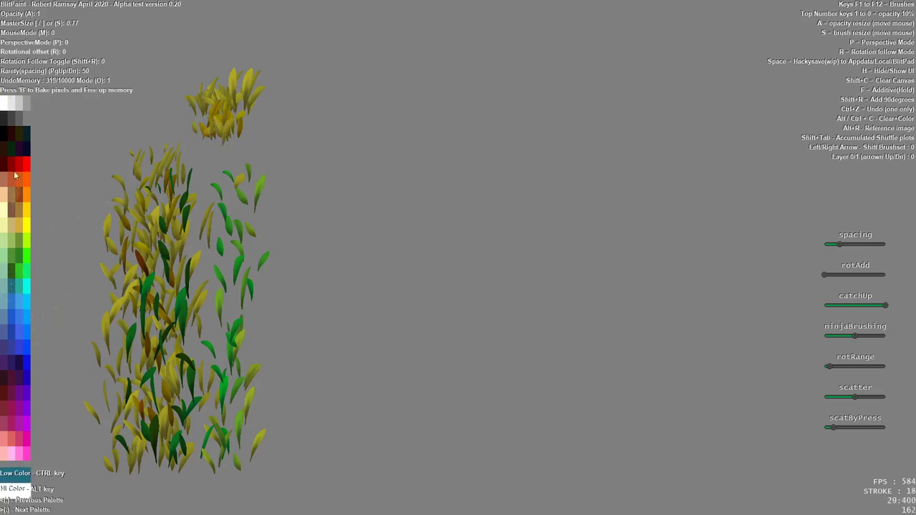
pyautogui.moveTo(205, 149)
pyautogui.mouseDown()
pyautogui.moveTo(239, 164)
pyautogui.moveTo(211, 230)
pyautogui.moveTo(219, 208)
pyautogui.mouseUp()
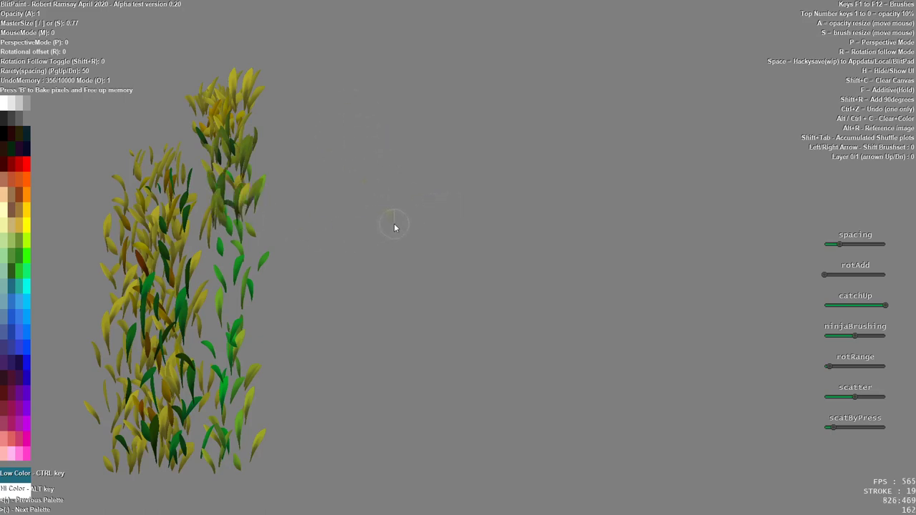
# Step: Turn on rotation follow with a rotational offset of 360 and paint a round cluster of blades beside the grass columns
pyautogui.hotkey('shift', 'r')
pyautogui.hotkey('shift', 'r')
pyautogui.hotkey('shift', 'r')
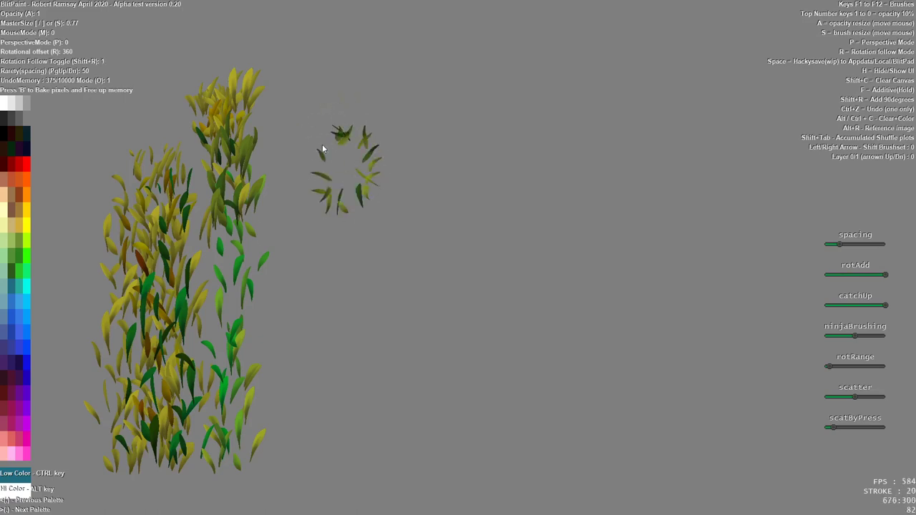
pyautogui.moveTo(363, 130)
pyautogui.mouseDown()
pyautogui.moveTo(335, 151)
pyautogui.moveTo(338, 206)
pyautogui.mouseUp()
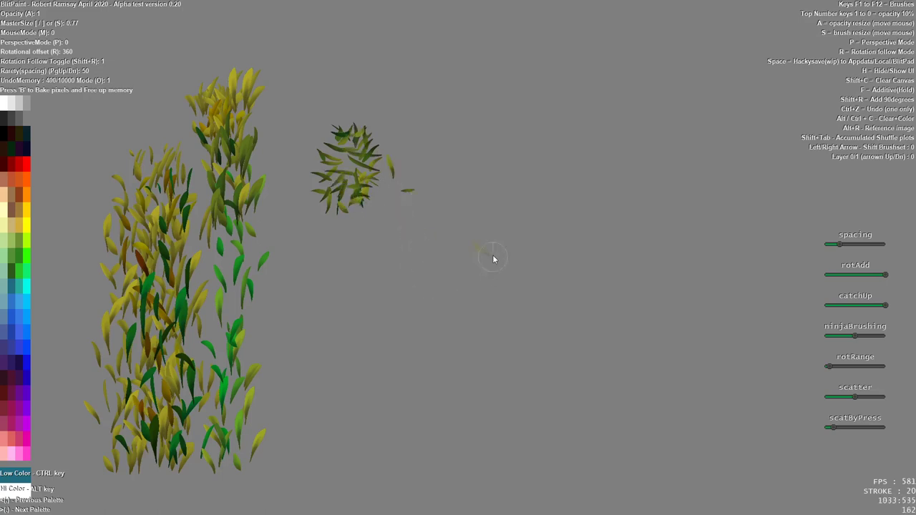
# Step: Paint curved rings of blades below the round cluster, stepping the rotational offset to 90 and 180
pyautogui.hotkey('shift', 'r')
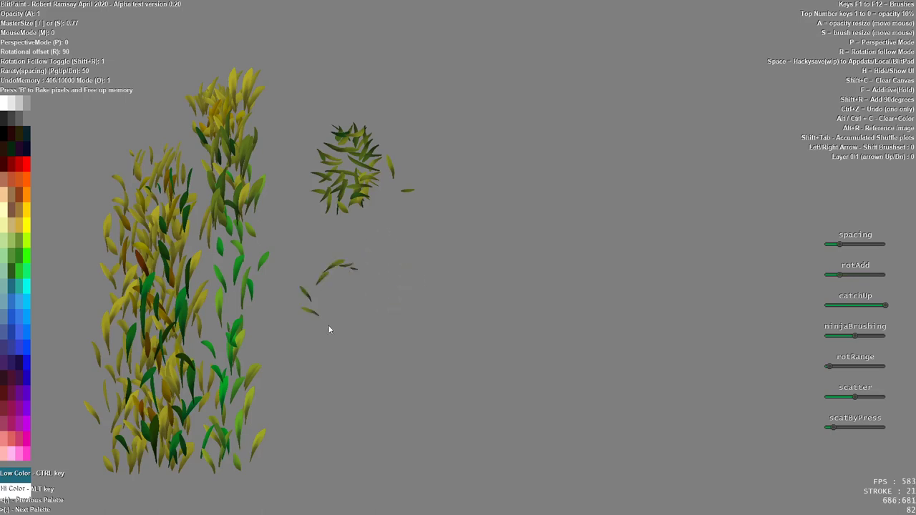
pyautogui.moveTo(367, 268)
pyautogui.mouseDown()
pyautogui.moveTo(346, 318)
pyautogui.moveTo(358, 368)
pyautogui.mouseUp()
pyautogui.hotkey('shift', 'r')
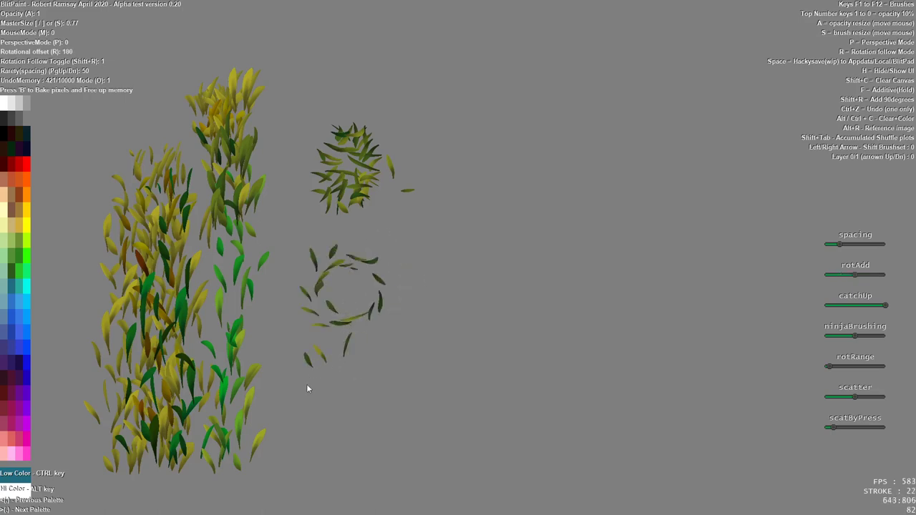
pyautogui.moveTo(306, 389)
pyautogui.mouseDown()
pyautogui.moveTo(375, 370)
pyautogui.moveTo(335, 426)
pyautogui.moveTo(316, 359)
pyautogui.moveTo(375, 372)
pyautogui.moveTo(326, 419)
pyautogui.moveTo(331, 432)
pyautogui.moveTo(323, 382)
pyautogui.mouseUp()
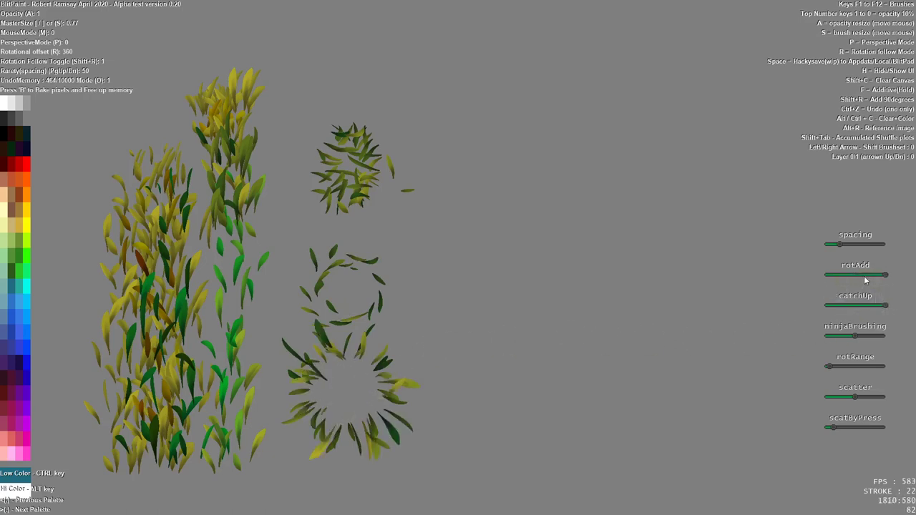
# Step: Reset the rotational offset to 0 and turn off rotation follow
pyautogui.moveTo(870, 277); pyautogui.dragTo(886, 276)
pyautogui.hotkey('shift', 'r')
pyautogui.hotkey('shift', 'r')
pyautogui.hotkey('shift', 'r')
pyautogui.hotkey('shift', 'r')
pyautogui.hotkey('shift', 'r')
pyautogui.press('r')
# Step: Set the spacing to 76 and scatter a column of small flowers beside the blade rings
pyautogui.moveTo(839, 244); pyautogui.dragTo(847, 247)
pyautogui.moveTo(432, 109); pyautogui.dragTo(452, 124)
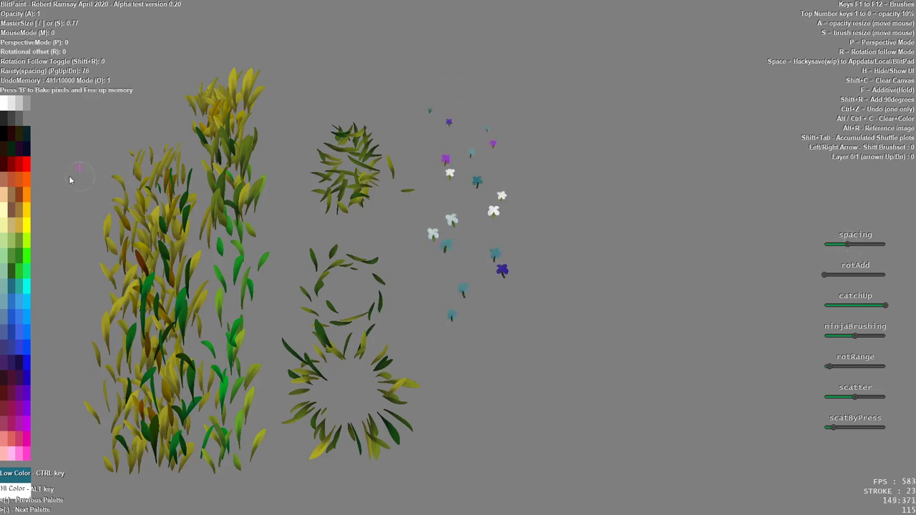
# Step: Add more flowers to the flower column with a white low colour, using peach and bright yellow as high colours
pyautogui.keyDown('alt'); pyautogui.click(5, 192); pyautogui.keyUp('alt')
pyautogui.keyDown('ctrl'); pyautogui.click(6, 102); pyautogui.keyUp('ctrl')
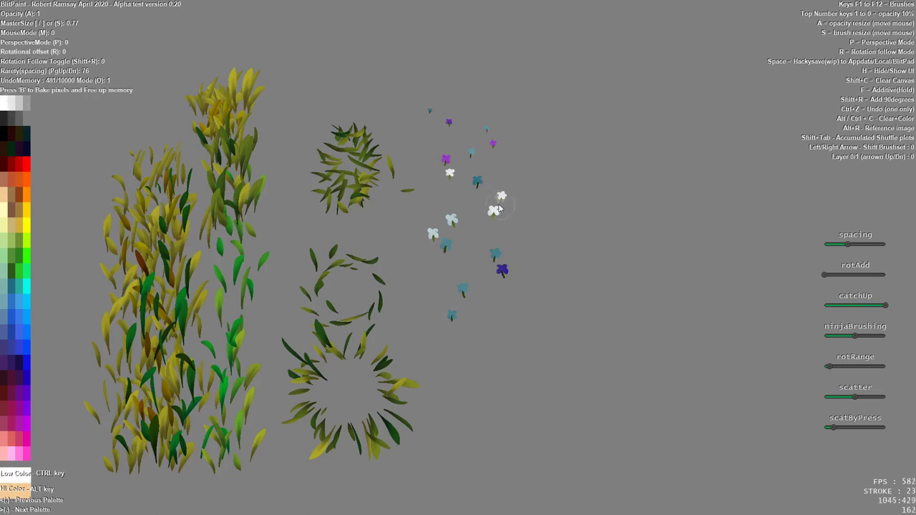
pyautogui.moveTo(499, 209)
pyautogui.mouseDown()
pyautogui.moveTo(462, 231)
pyautogui.moveTo(510, 246)
pyautogui.moveTo(445, 285)
pyautogui.moveTo(504, 289)
pyautogui.moveTo(458, 318)
pyautogui.mouseUp()
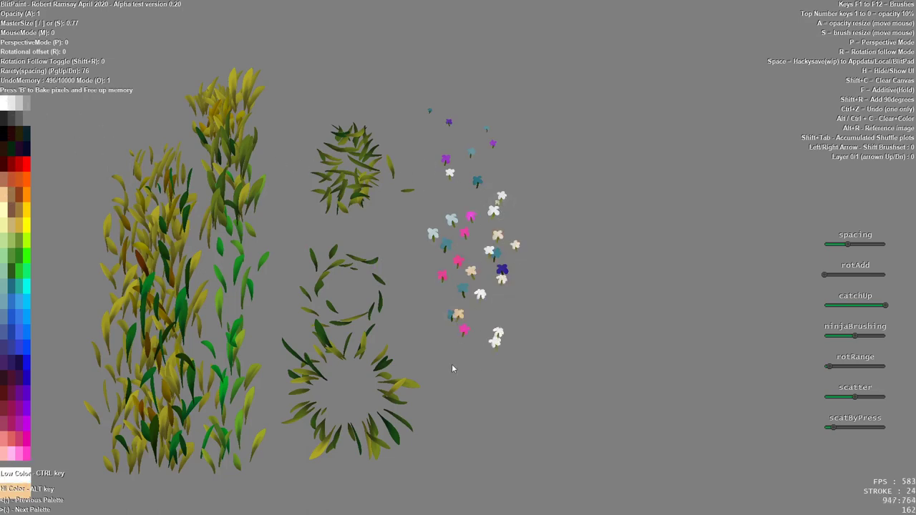
pyautogui.keyDown('alt'); pyautogui.click(28, 212); pyautogui.keyUp('alt')
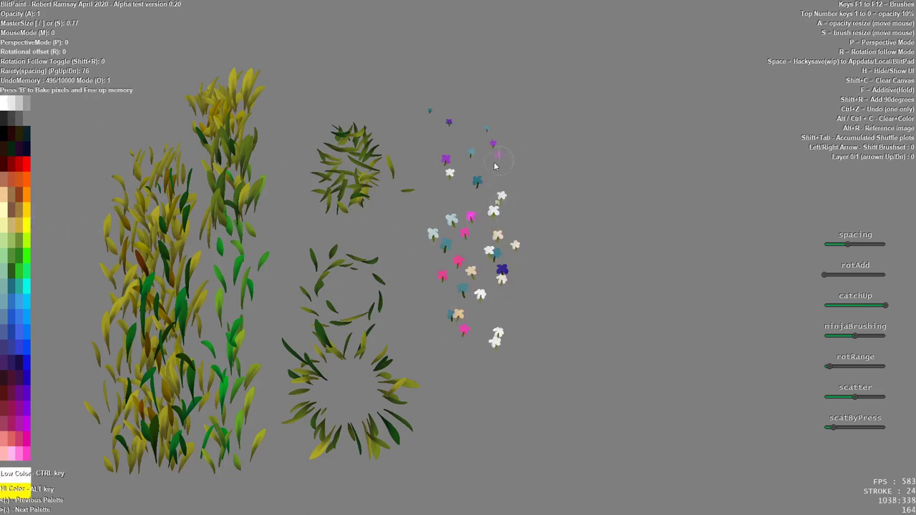
pyautogui.moveTo(495, 166)
pyautogui.mouseDown()
pyautogui.moveTo(463, 237)
pyautogui.moveTo(492, 263)
pyautogui.moveTo(449, 299)
pyautogui.moveTo(481, 314)
pyautogui.moveTo(472, 345)
pyautogui.moveTo(442, 378)
pyautogui.mouseUp()
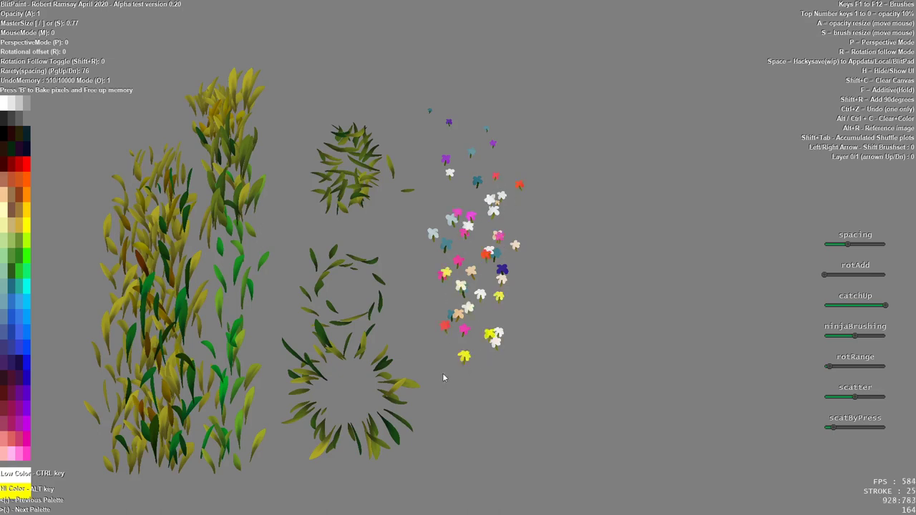
# Step: Paint a flower cluster above the flower column with a white high colour, and add flowers below it using peach low and pale teal high
pyautogui.keyDown('alt'); pyautogui.click(5, 105); pyautogui.keyUp('alt')
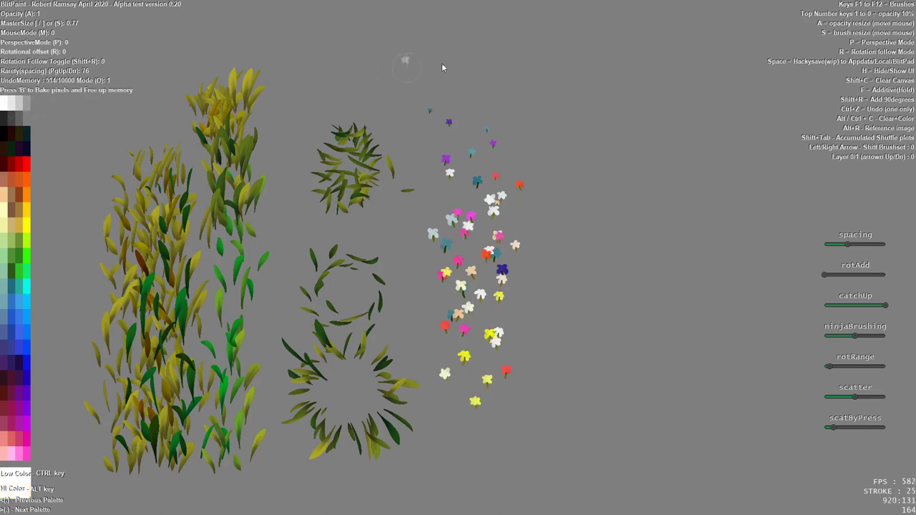
pyautogui.moveTo(432, 56)
pyautogui.mouseDown()
pyautogui.moveTo(457, 69)
pyautogui.moveTo(405, 81)
pyautogui.moveTo(472, 89)
pyautogui.moveTo(429, 94)
pyautogui.moveTo(411, 89)
pyautogui.moveTo(461, 71)
pyautogui.moveTo(476, 76)
pyautogui.moveTo(408, 95)
pyautogui.moveTo(441, 96)
pyautogui.mouseUp()
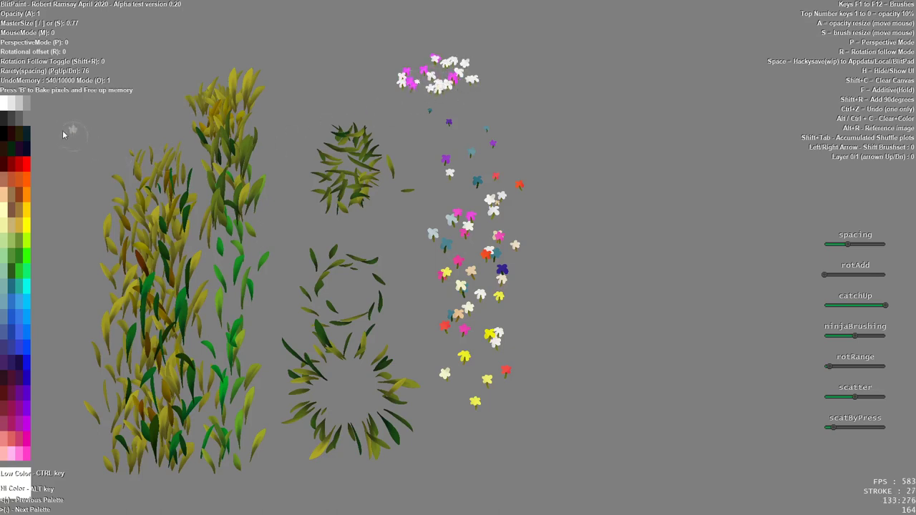
pyautogui.keyDown('alt'); pyautogui.click(6, 284); pyautogui.keyUp('alt')
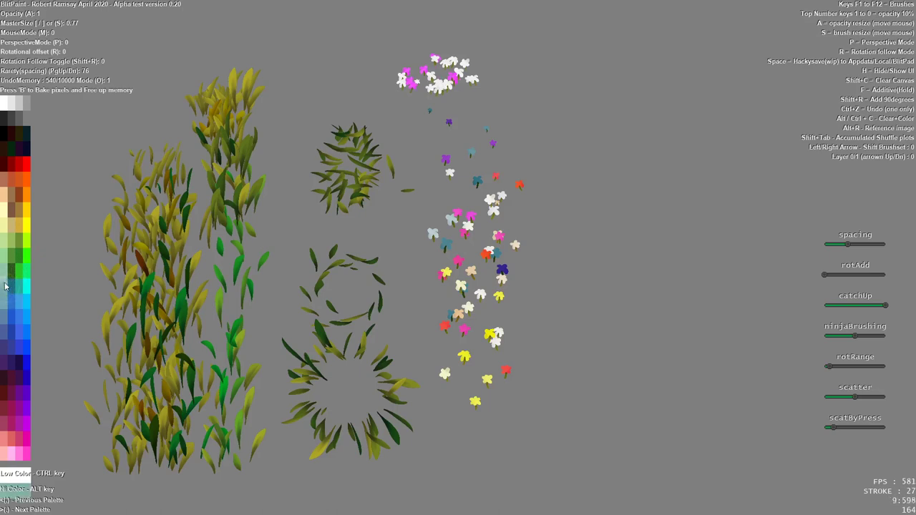
pyautogui.keyDown('ctrl'); pyautogui.click(8, 198); pyautogui.keyUp('ctrl')
pyautogui.moveTo(473, 123)
pyautogui.mouseDown()
pyautogui.moveTo(505, 109)
pyautogui.moveTo(469, 124)
pyautogui.moveTo(511, 127)
pyautogui.moveTo(469, 136)
pyautogui.moveTo(496, 151)
pyautogui.moveTo(474, 131)
pyautogui.moveTo(449, 144)
pyautogui.moveTo(491, 153)
pyautogui.moveTo(443, 169)
pyautogui.moveTo(509, 173)
pyautogui.moveTo(478, 187)
pyautogui.mouseUp()
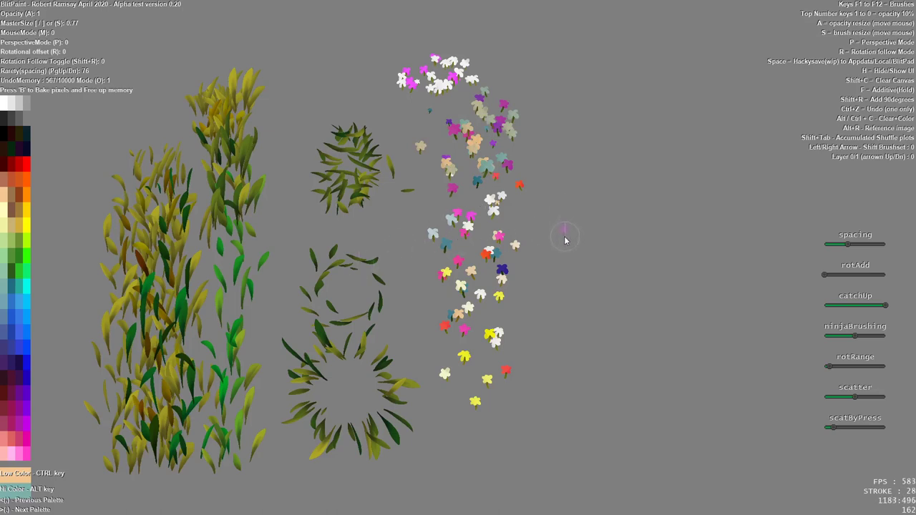
# Step: Set the spacing to 50 and paint a column of red poppies beside the small flowers with near-white low and white high colours
pyautogui.press('pagedown')
pyautogui.press('ctrl')
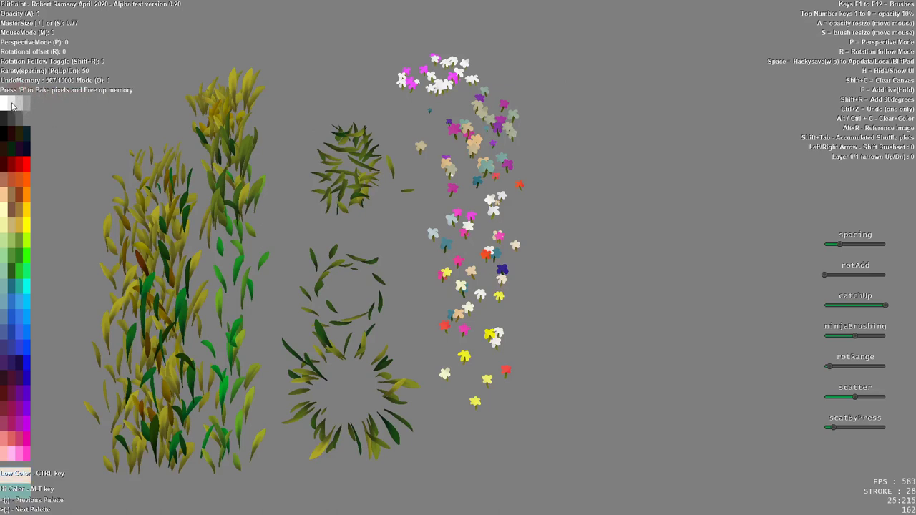
pyautogui.press('alt')
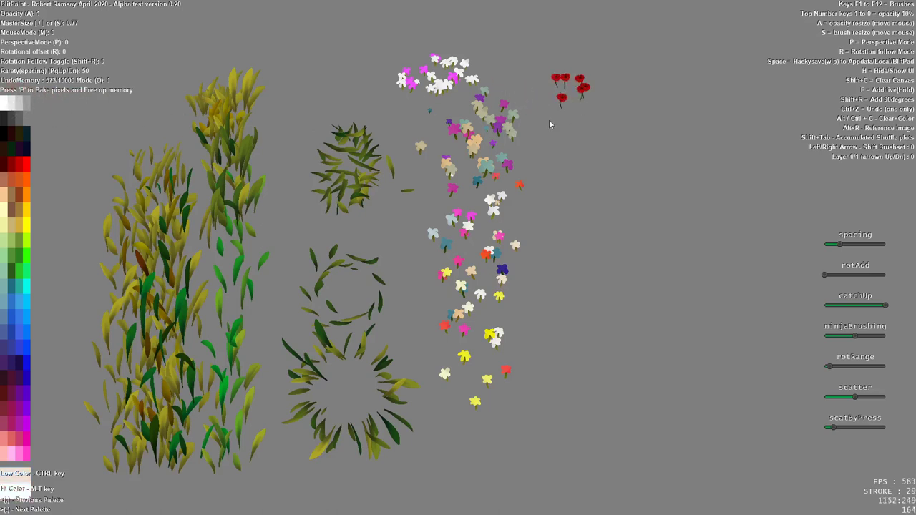
pyautogui.moveTo(550, 183)
pyautogui.mouseDown()
pyautogui.moveTo(598, 189)
pyautogui.moveTo(567, 211)
pyautogui.mouseUp()
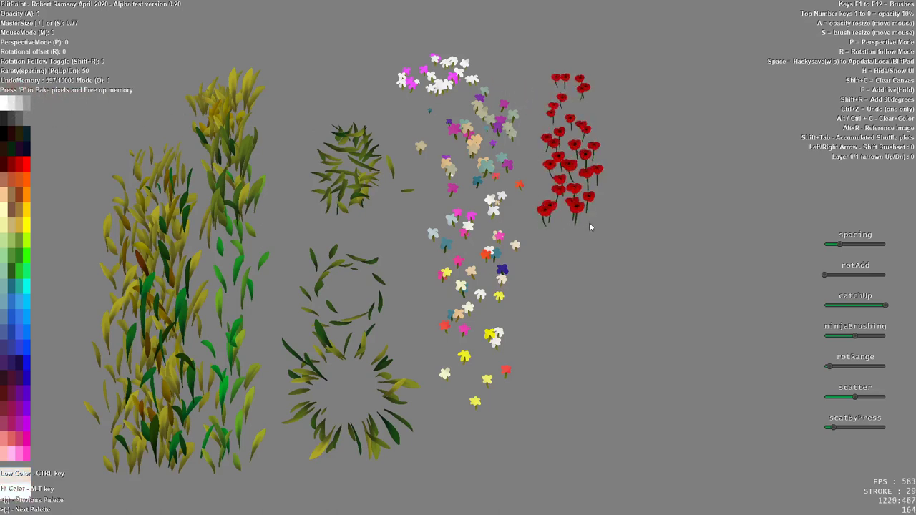
pyautogui.moveTo(571, 297); pyautogui.dragTo(560, 272)
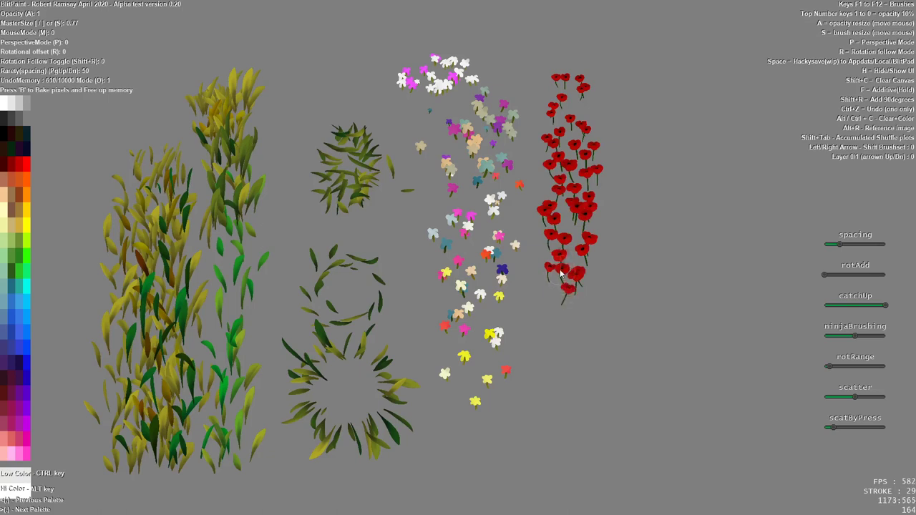
# Step: Paint a short column of small yellow leaves beside the poppies
pyautogui.moveTo(609, 107)
pyautogui.mouseDown()
pyautogui.moveTo(640, 92)
pyautogui.moveTo(636, 128)
pyautogui.moveTo(653, 154)
pyautogui.moveTo(637, 184)
pyautogui.mouseUp()
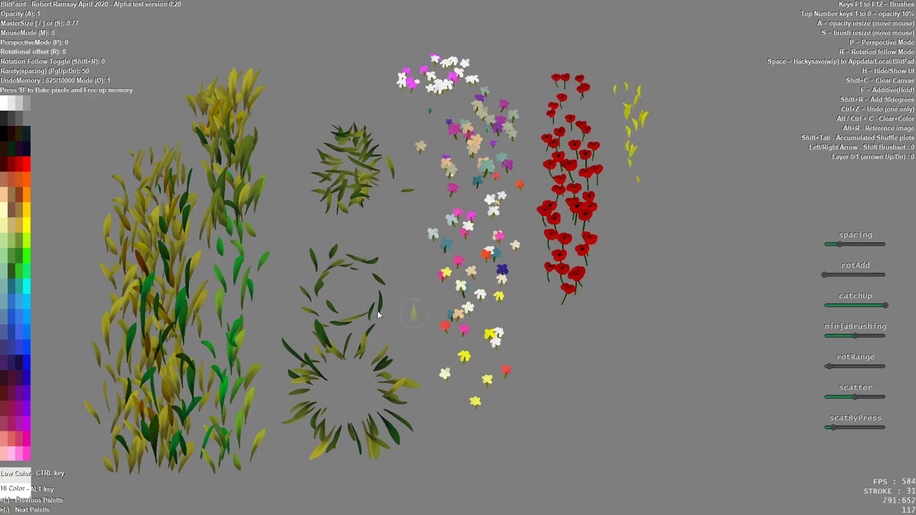
pyautogui.moveTo(631, 173); pyautogui.dragTo(646, 241)
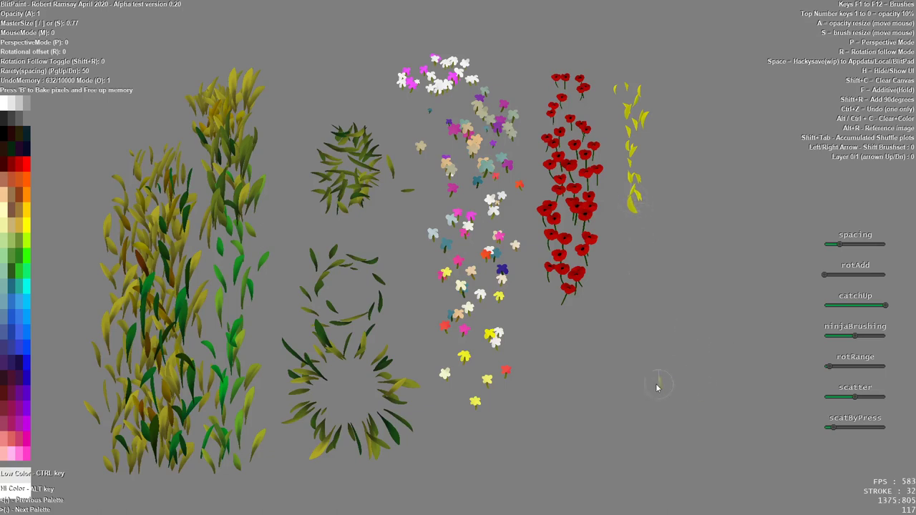
# Step: Turn on rotation follow with a rotational offset of 90, and paint two wavy yellow leaf trails below the poppies, the second with more scatter
pyautogui.hotkey('shift', 'r')
pyautogui.moveTo(752, 339); pyautogui.dragTo(568, 372)
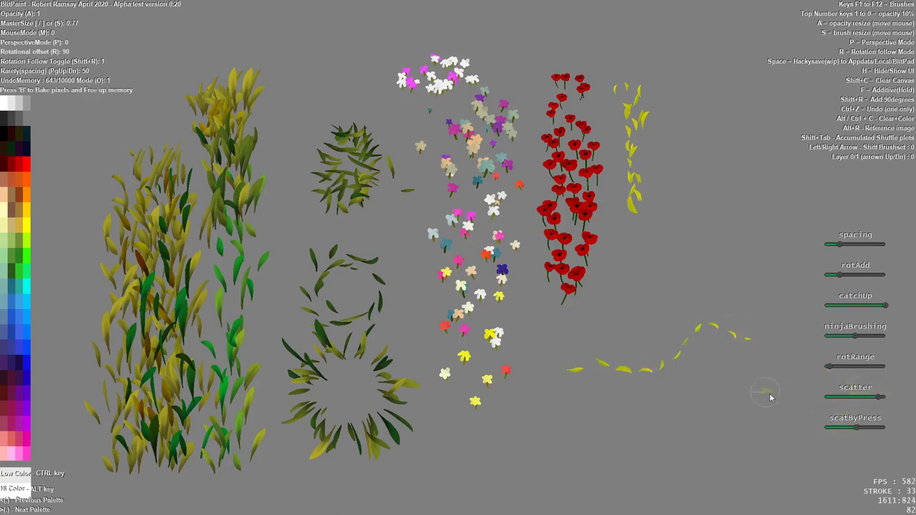
pyautogui.moveTo(769, 397)
pyautogui.mouseDown()
pyautogui.moveTo(736, 384)
pyautogui.moveTo(714, 421)
pyautogui.moveTo(631, 425)
pyautogui.moveTo(601, 440)
pyautogui.moveTo(569, 405)
pyautogui.moveTo(532, 393)
pyautogui.moveTo(495, 434)
pyautogui.moveTo(430, 450)
pyautogui.mouseUp()
# Step: Add leaves to the trail using orange-red low with golden high colours, and peach low with yellow high colours
pyautogui.keyDown('alt'); pyautogui.click(21, 225); pyautogui.keyUp('alt')
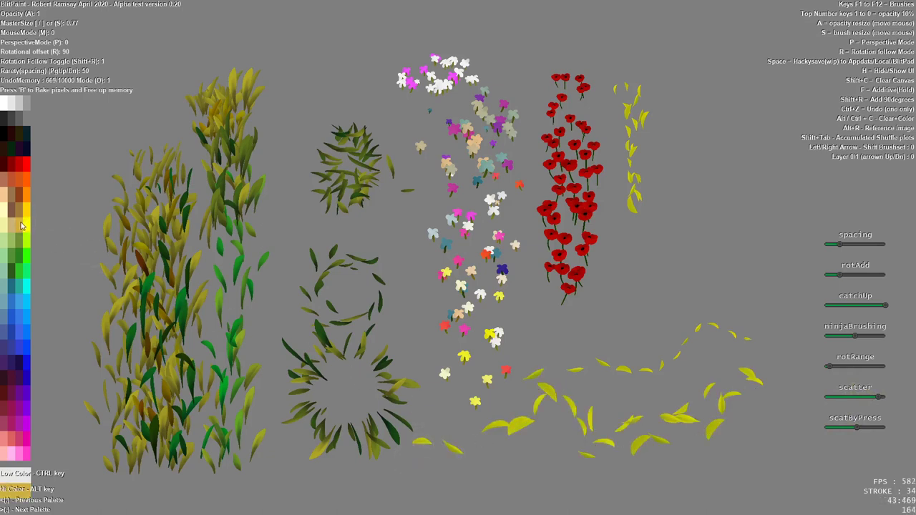
pyautogui.keyDown('ctrl'); pyautogui.click(15, 189); pyautogui.keyUp('ctrl')
pyautogui.moveTo(778, 367)
pyautogui.mouseDown()
pyautogui.moveTo(698, 390)
pyautogui.moveTo(626, 433)
pyautogui.moveTo(374, 339)
pyautogui.mouseUp()
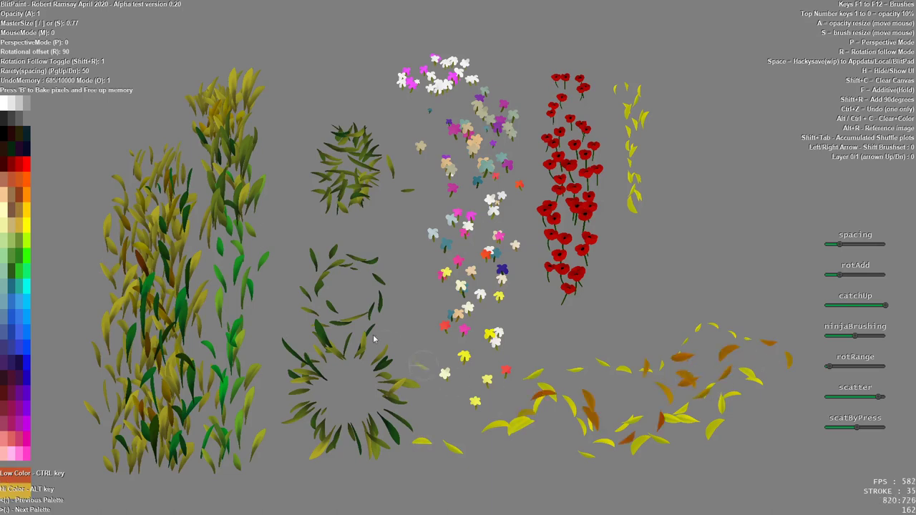
pyautogui.keyDown('alt'); pyautogui.click(27, 218); pyautogui.keyUp('alt')
pyautogui.keyDown('ctrl'); pyautogui.click(10, 199); pyautogui.keyUp('ctrl')
pyautogui.moveTo(705, 368)
pyautogui.mouseDown()
pyautogui.moveTo(669, 375)
pyautogui.moveTo(562, 429)
pyautogui.moveTo(479, 422)
pyautogui.mouseUp()
# Step: Scatter green leaves through the trail using a cyan high colour and a yellow low colour
pyautogui.keyDown('alt'); pyautogui.click(29, 287); pyautogui.keyUp('alt')
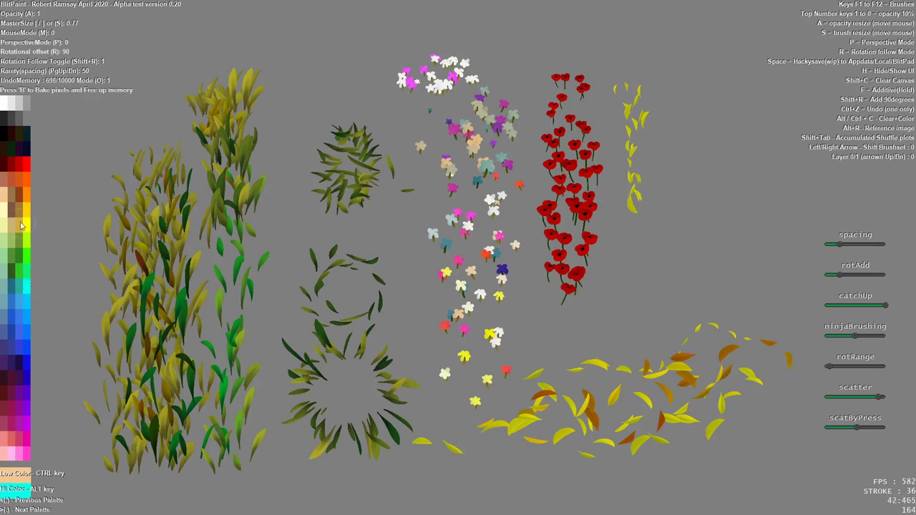
pyautogui.keyDown('ctrl'); pyautogui.click(27, 224); pyautogui.keyUp('ctrl')
pyautogui.moveTo(751, 371)
pyautogui.mouseDown()
pyautogui.moveTo(710, 379)
pyautogui.moveTo(682, 422)
pyautogui.moveTo(643, 402)
pyautogui.moveTo(610, 441)
pyautogui.moveTo(574, 397)
pyautogui.moveTo(518, 440)
pyautogui.moveTo(433, 389)
pyautogui.mouseUp()
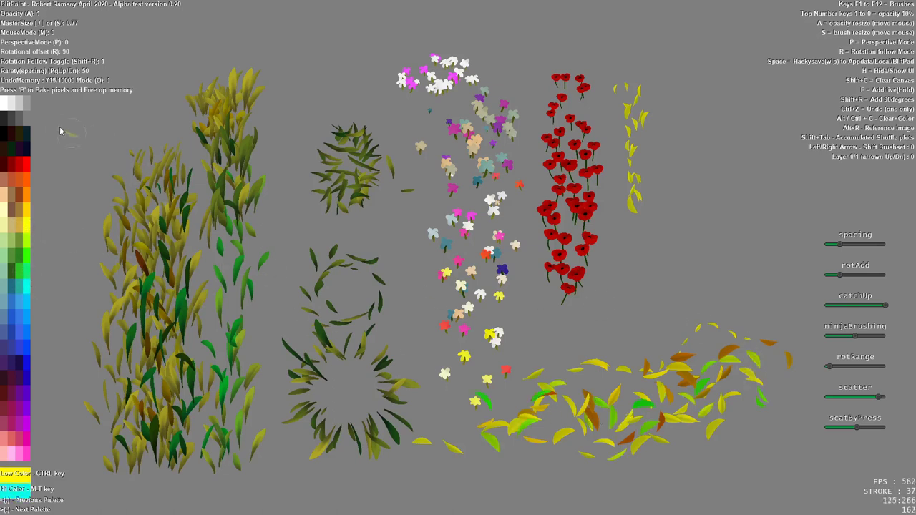
# Step: Add two more leaf passes to the trail, one with white low and high colours, one with orange-red low and golden-brown high colours
pyautogui.keyDown('alt'); pyautogui.click(8, 106); pyautogui.keyUp('alt')
pyautogui.keyDown('ctrl'); pyautogui.click(5, 106); pyautogui.keyUp('ctrl')
pyautogui.moveTo(740, 408)
pyautogui.mouseDown()
pyautogui.moveTo(744, 365)
pyautogui.moveTo(666, 415)
pyautogui.moveTo(558, 429)
pyautogui.mouseUp()
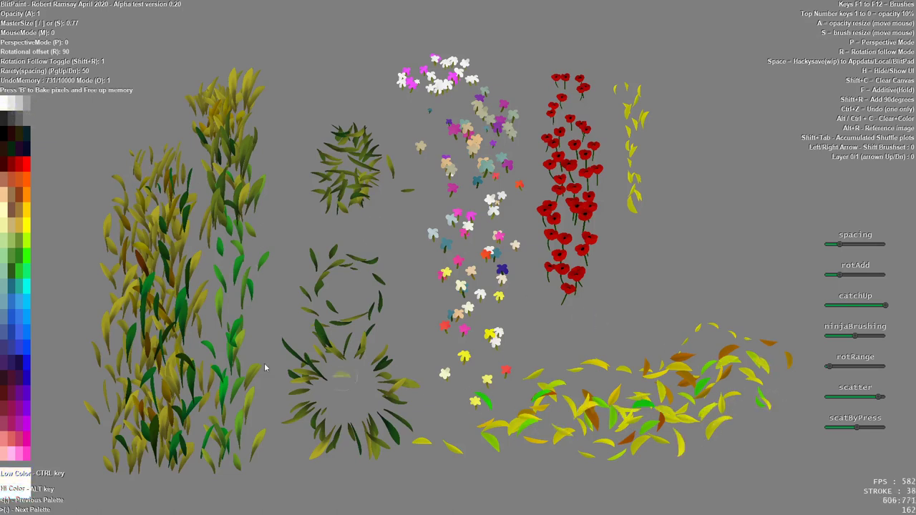
pyautogui.keyDown('alt'); pyautogui.click(20, 203); pyautogui.keyUp('alt')
pyautogui.keyDown('ctrl'); pyautogui.click(12, 185); pyautogui.keyUp('ctrl')
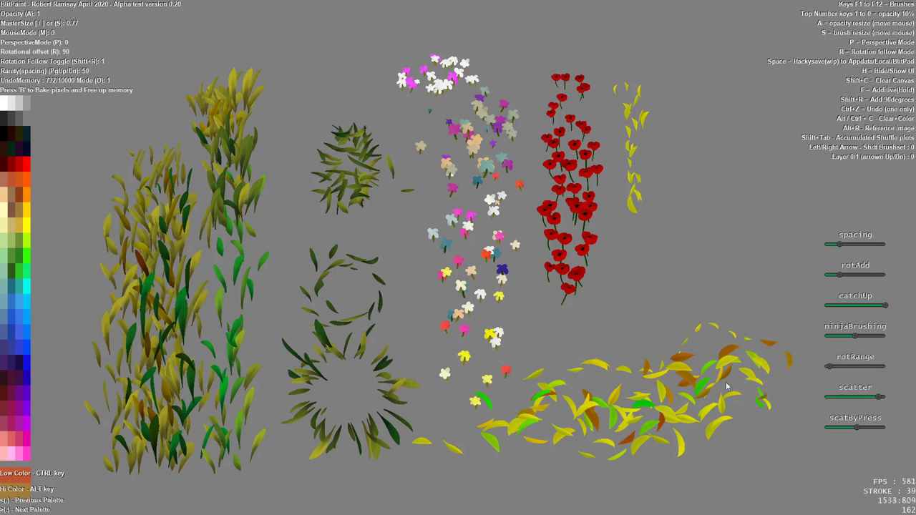
pyautogui.moveTo(727, 386)
pyautogui.mouseDown()
pyautogui.moveTo(684, 440)
pyautogui.moveTo(629, 397)
pyautogui.moveTo(582, 446)
pyautogui.moveTo(521, 437)
pyautogui.moveTo(471, 445)
pyautogui.moveTo(402, 390)
pyautogui.mouseUp()
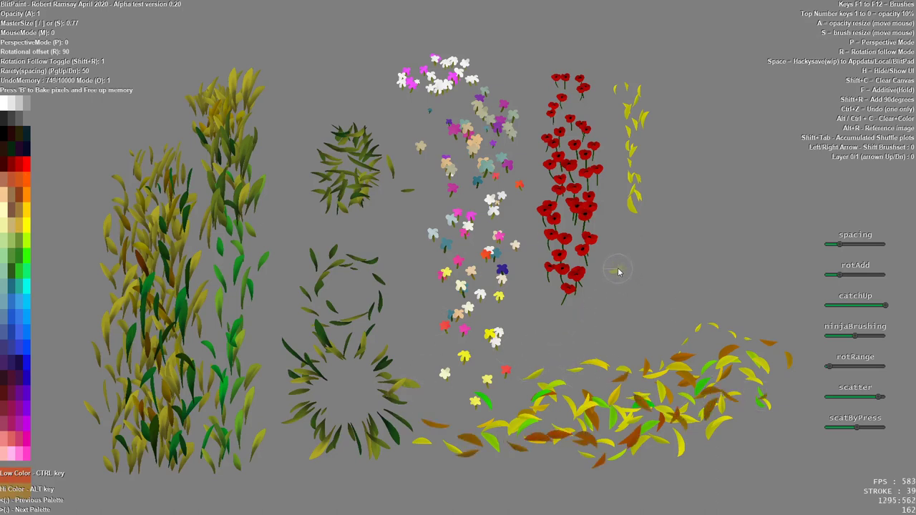
# Step: Turn off rotation follow, choose white for both colours, and paint short green grass blades below the leaf trail's far end
pyautogui.hotkey('shift', 'r')
pyautogui.click(6, 105)
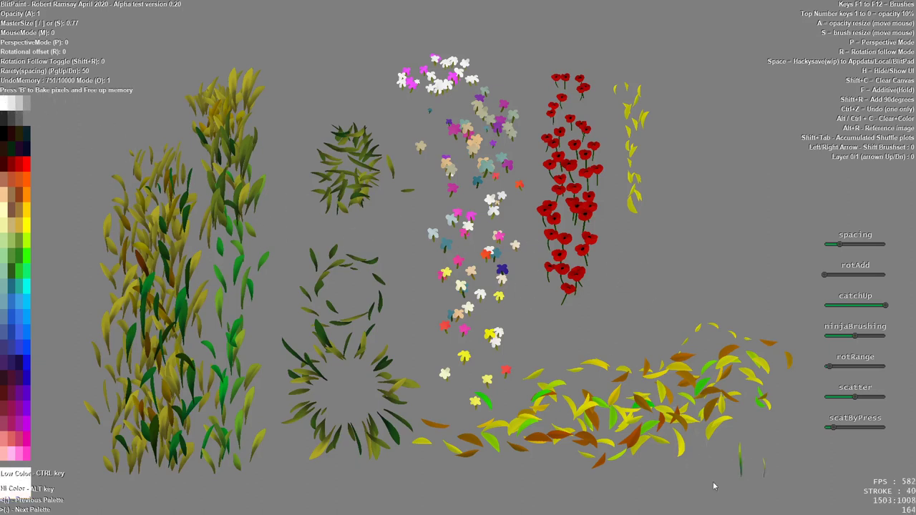
pyautogui.moveTo(734, 485)
pyautogui.mouseDown()
pyautogui.moveTo(634, 484)
pyautogui.moveTo(724, 478)
pyautogui.moveTo(636, 475)
pyautogui.moveTo(754, 479)
pyautogui.moveTo(594, 484)
pyautogui.moveTo(680, 478)
pyautogui.mouseUp()
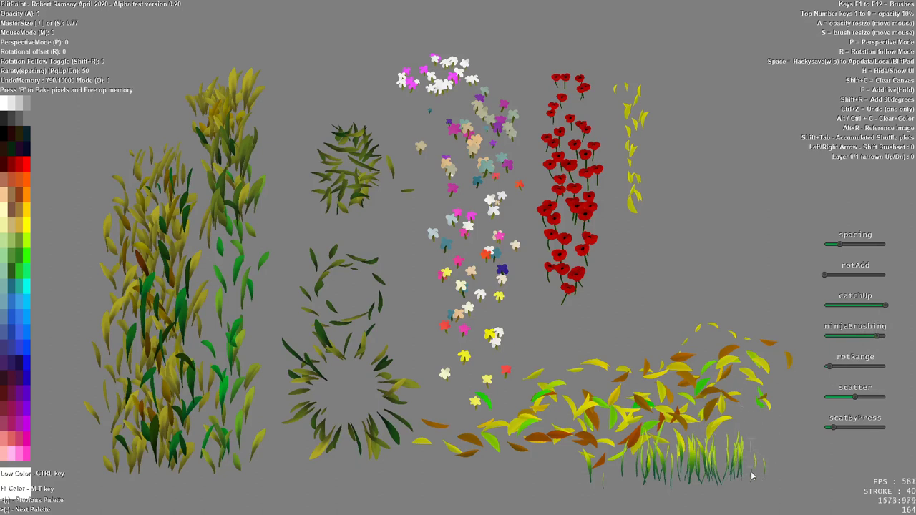
# Step: Extend the grass with taller blades along the leaf trail, and paint a second row of grass below the yellow leaf column
pyautogui.moveTo(642, 487)
pyautogui.mouseDown()
pyautogui.moveTo(599, 484)
pyautogui.moveTo(694, 473)
pyautogui.moveTo(770, 480)
pyautogui.moveTo(592, 489)
pyautogui.moveTo(515, 479)
pyautogui.moveTo(747, 465)
pyautogui.moveTo(509, 477)
pyautogui.moveTo(724, 462)
pyautogui.moveTo(729, 468)
pyautogui.moveTo(435, 480)
pyautogui.moveTo(718, 472)
pyautogui.moveTo(458, 480)
pyautogui.moveTo(694, 479)
pyautogui.moveTo(286, 473)
pyautogui.mouseUp()
pyautogui.moveTo(691, 479)
pyautogui.mouseDown()
pyautogui.moveTo(452, 480)
pyautogui.moveTo(685, 481)
pyautogui.moveTo(487, 486)
pyautogui.moveTo(694, 467)
pyautogui.mouseUp()
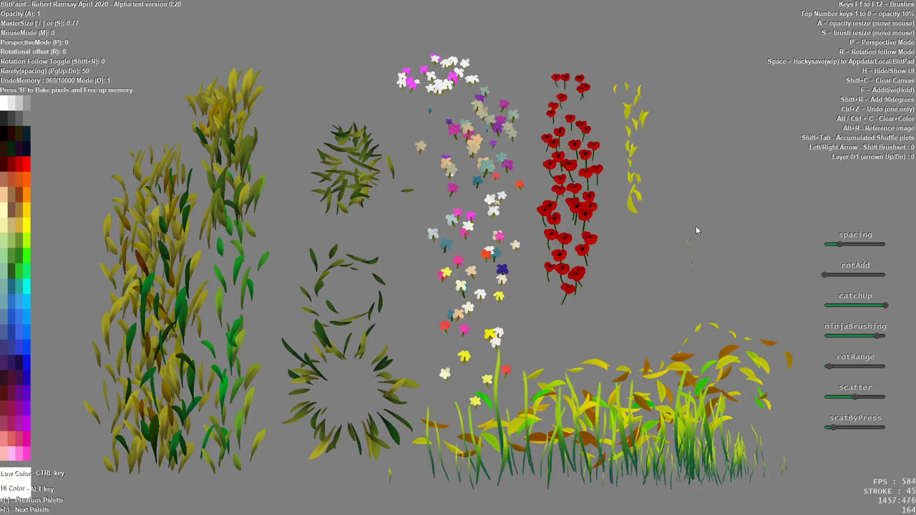
pyautogui.moveTo(726, 287)
pyautogui.mouseDown()
pyautogui.moveTo(546, 314)
pyautogui.moveTo(660, 284)
pyautogui.moveTo(753, 286)
pyautogui.moveTo(748, 274)
pyautogui.moveTo(618, 305)
pyautogui.mouseUp()
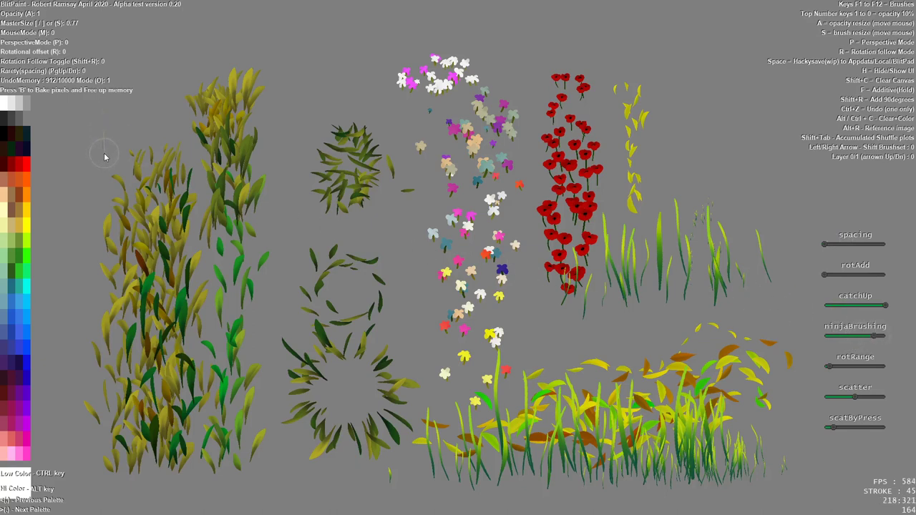
# Step: Test white strokes across the canvas top with spacing 0, reducing scatter and scatByPress to zero, and undo each stroke
pyautogui.moveTo(128, 118)
pyautogui.mouseDown()
pyautogui.moveTo(470, 47)
pyautogui.moveTo(572, 93)
pyautogui.mouseUp()
pyautogui.hotkey('ctrl', 'z')
pyautogui.press('s')
pyautogui.moveTo(154, 86)
pyautogui.mouseDown()
pyautogui.moveTo(276, 30)
pyautogui.moveTo(572, 33)
pyautogui.mouseUp()
pyautogui.hotkey('ctrl', 'z')
pyautogui.moveTo(852, 397); pyautogui.dragTo(816, 416)
pyautogui.moveTo(166, 55)
pyautogui.mouseDown()
pyautogui.moveTo(457, 22)
pyautogui.moveTo(559, 42)
pyautogui.mouseUp()
pyautogui.hotkey('ctrl', 'z')
# Step: Lower catchUp slightly, set the master size to 0.38, and test white strokes across the canvas top before undoing them
pyautogui.moveTo(885, 305); pyautogui.dragTo(873, 306)
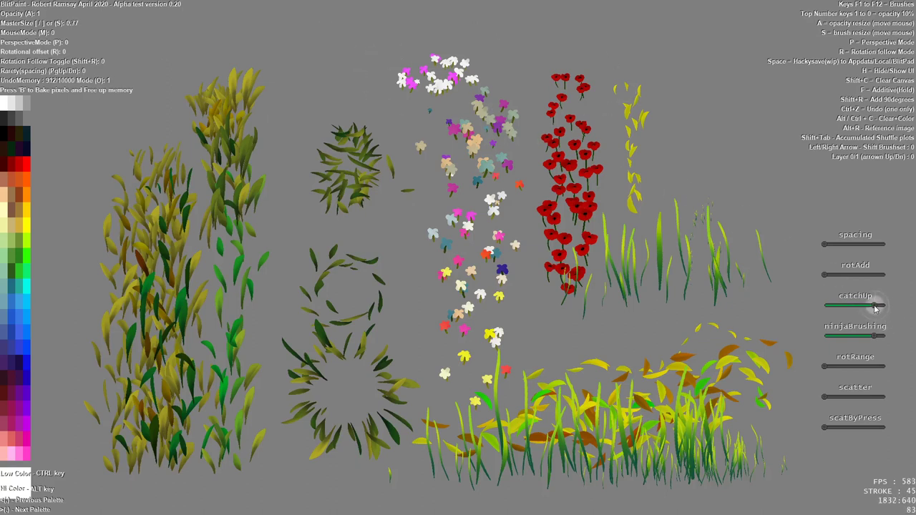
pyautogui.press('s')
pyautogui.moveTo(154, 62)
pyautogui.mouseDown()
pyautogui.moveTo(545, 42)
pyautogui.moveTo(648, 79)
pyautogui.mouseUp()
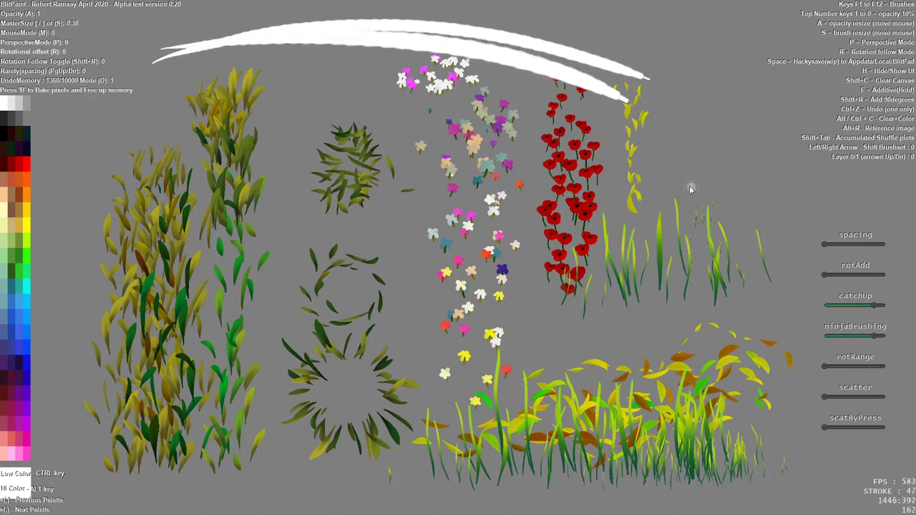
pyautogui.hotkey('ctrl', 'z')
# Step: Reduce catchUp to below half of its range, testing long white strokes across the canvas top and undoing them
pyautogui.moveTo(873, 308); pyautogui.dragTo(859, 306)
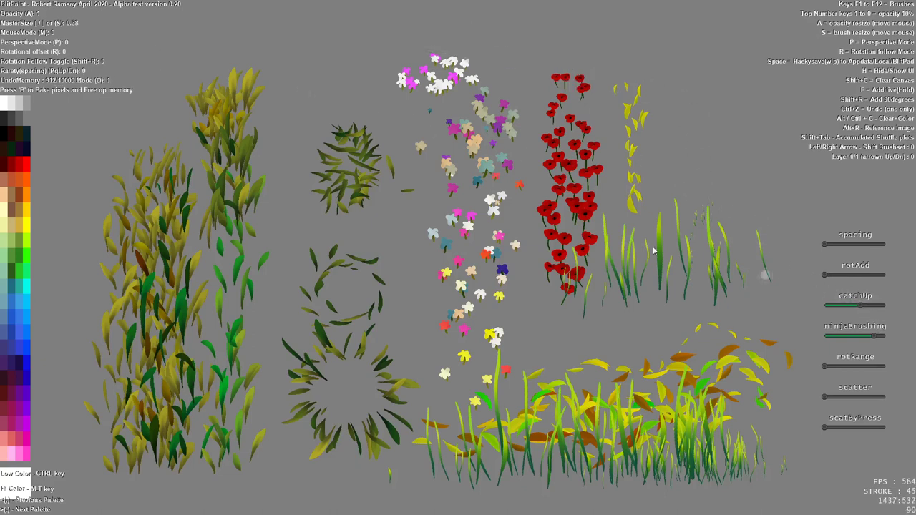
pyautogui.moveTo(178, 51); pyautogui.dragTo(654, 36)
pyautogui.hotkey('ctrl', 'z')
pyautogui.moveTo(171, 44); pyautogui.dragTo(673, 36)
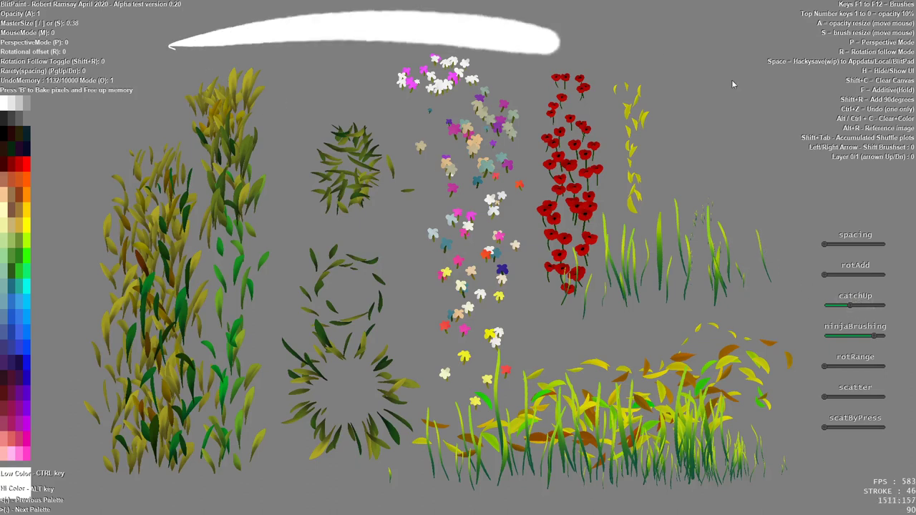
pyautogui.hotkey('ctrl', 'z')
# Step: Raise catchUp almost to its maximum and test smooth white arcs across the canvas top, undoing each one
pyautogui.click(850, 307)
pyautogui.moveTo(851, 307); pyautogui.dragTo(885, 306)
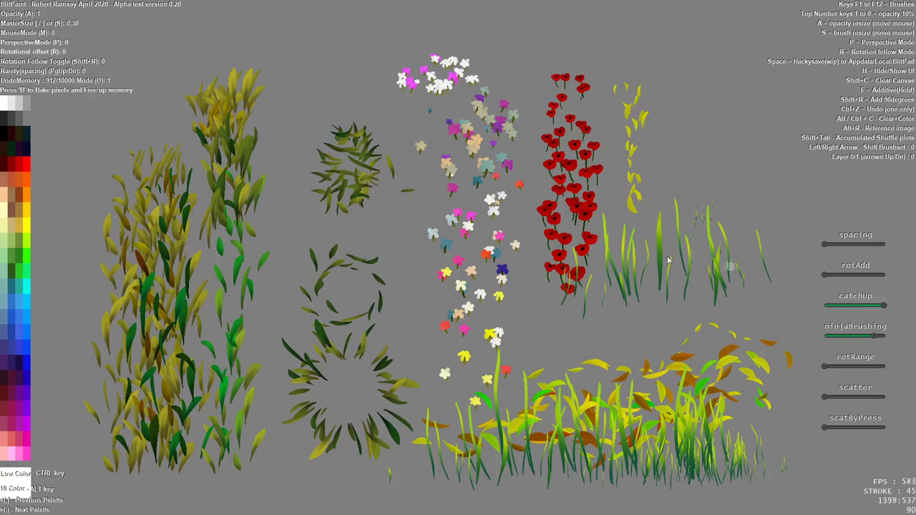
pyautogui.moveTo(218, 58)
pyautogui.mouseDown()
pyautogui.moveTo(503, 20)
pyautogui.moveTo(660, 70)
pyautogui.mouseUp()
pyautogui.hotkey('ctrl', 'z')
pyautogui.moveTo(222, 50); pyautogui.dragTo(679, 70)
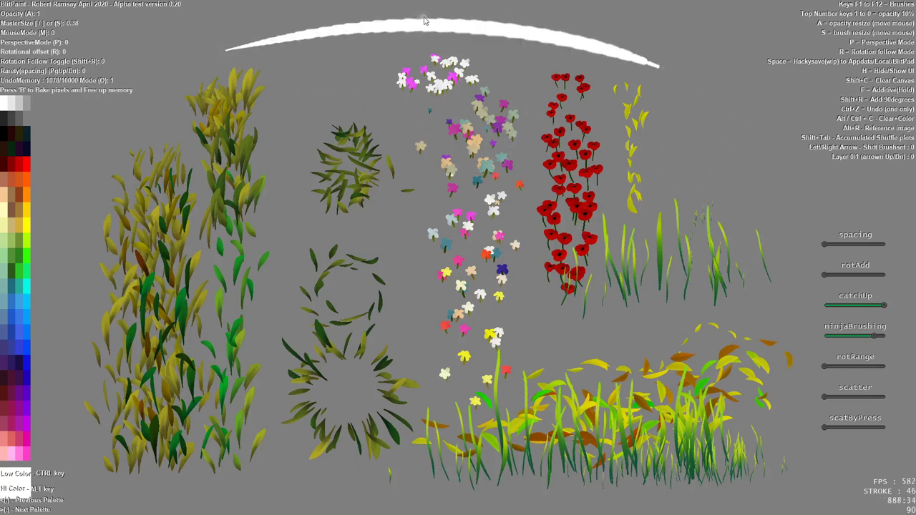
pyautogui.hotkey('ctrl', 'z')
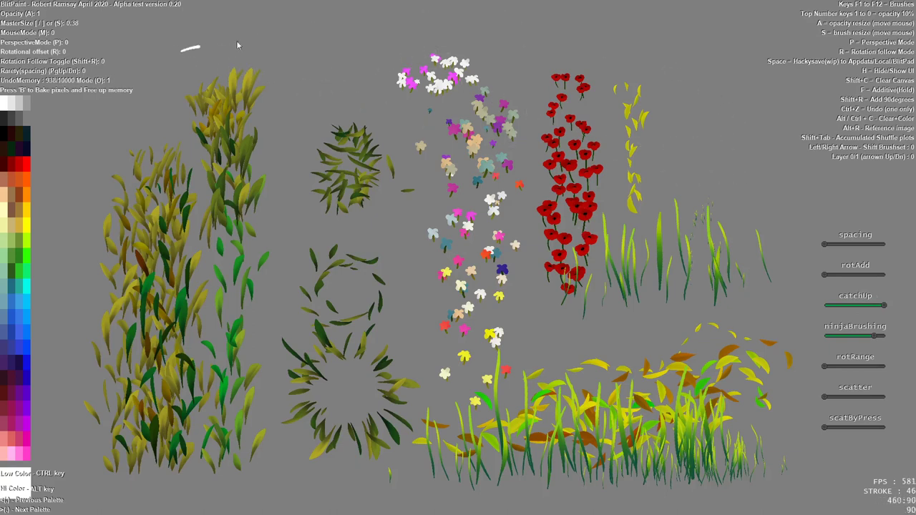
pyautogui.moveTo(237, 45); pyautogui.dragTo(676, 72)
pyautogui.hotkey('ctrl', 'z')
# Step: Choose black for both colours and test large sweeping curves across the artwork, undoing each before painting another
pyautogui.click(5, 137)
pyautogui.moveTo(533, 44)
pyautogui.mouseDown()
pyautogui.moveTo(752, 33)
pyautogui.moveTo(405, 214)
pyautogui.mouseUp()
pyautogui.hotkey('ctrl', 'z')
pyautogui.moveTo(283, 120)
pyautogui.mouseDown()
pyautogui.moveTo(601, 79)
pyautogui.moveTo(358, 386)
pyautogui.mouseUp()
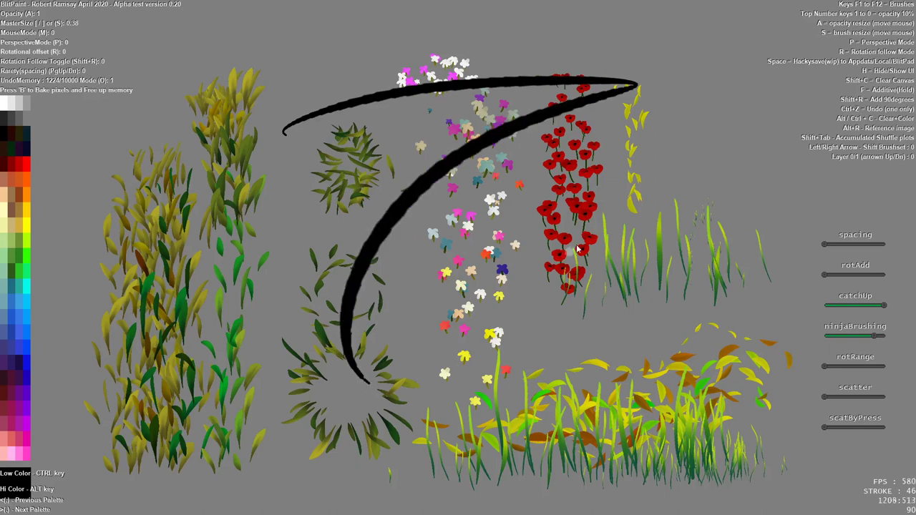
pyautogui.hotkey('ctrl', 'z')
pyautogui.moveTo(326, 237)
pyautogui.mouseDown()
pyautogui.moveTo(387, 136)
pyautogui.moveTo(486, 355)
pyautogui.mouseUp()
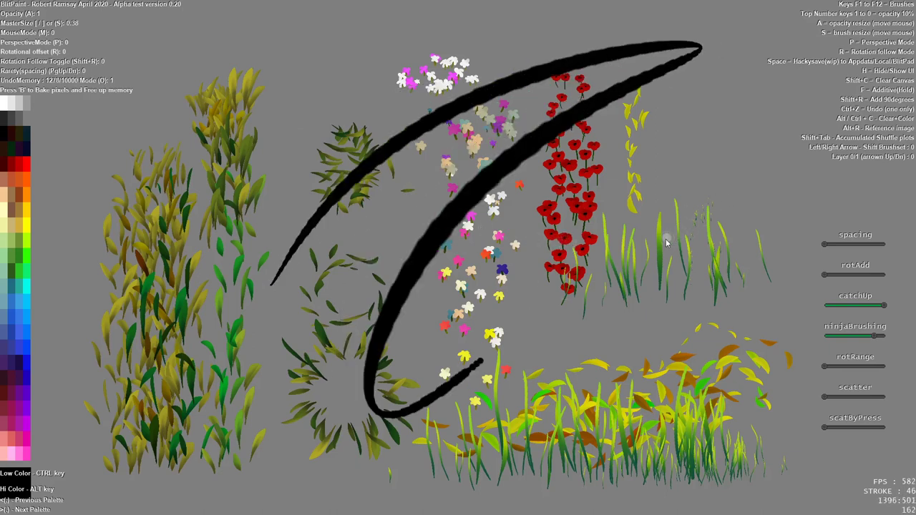
# Step: Undo the black curve, all the grass, and the last two leaf passes, back to the green leaves in the trail
pyautogui.hotkey('ctrl', 'z')
pyautogui.hotkey('ctrl', 'z')
pyautogui.hotkey('ctrl', 'z')
pyautogui.hotkey('ctrl', 'z')
pyautogui.hotkey('ctrl', 'z')
pyautogui.hotkey('ctrl', 'z')
pyautogui.hotkey('ctrl', 'z')
pyautogui.hotkey('ctrl', 'z')
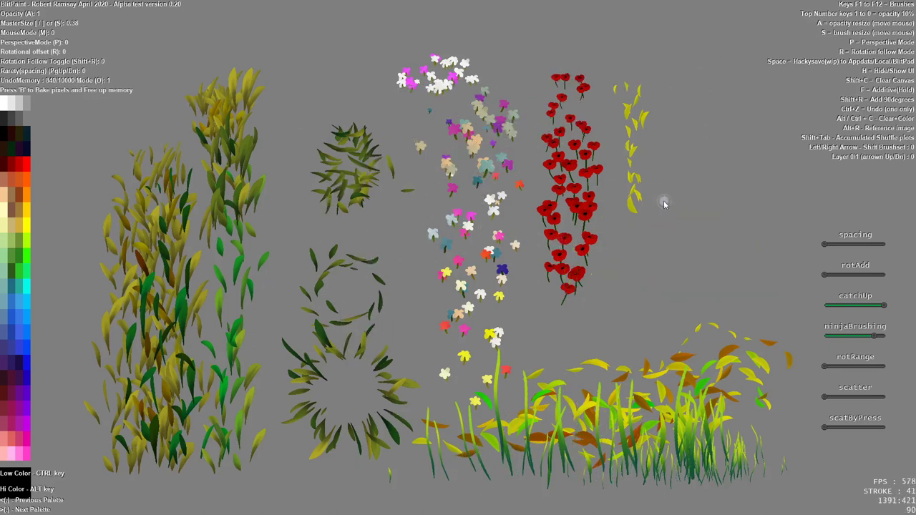
pyautogui.hotkey('ctrl', 'z')
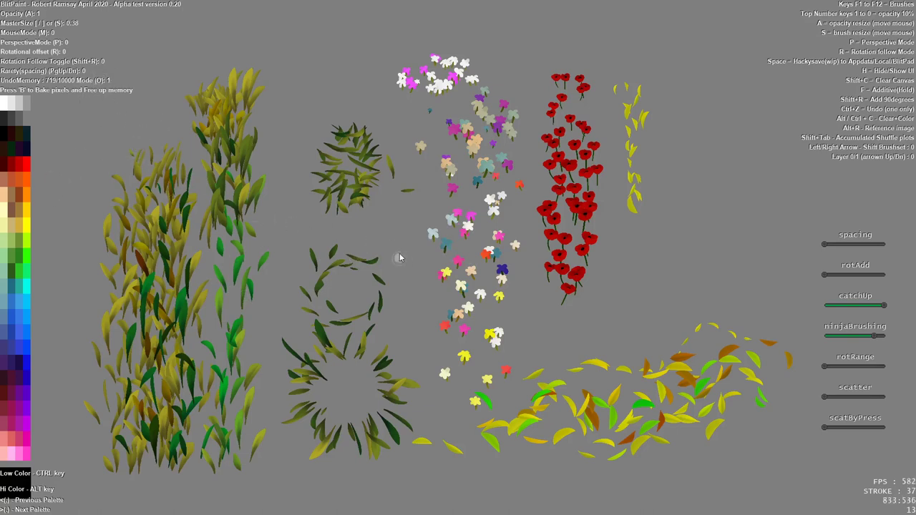
# Step: Paint a column of orange-brown maple leaves to the right of the yellow leaf trail at brush size 0.89
pyautogui.press('pageup')
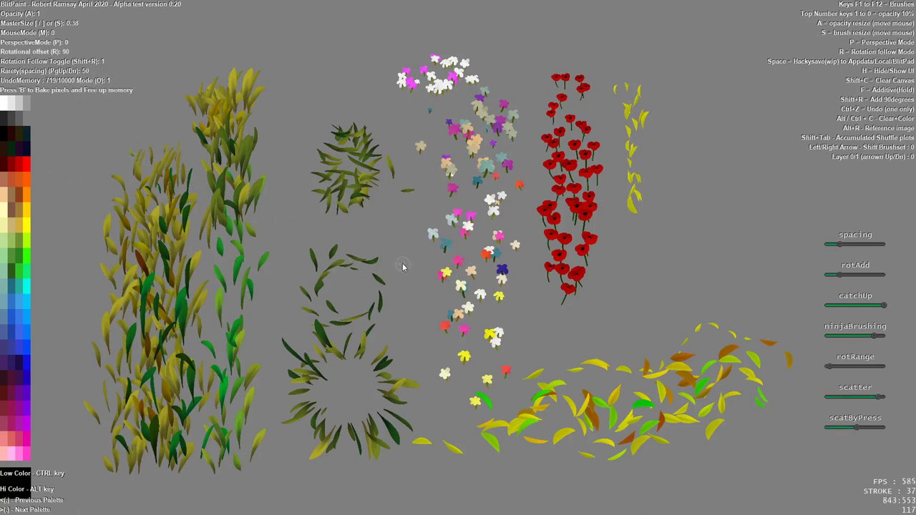
pyautogui.press('F3')
pyautogui.press('F4')
pyautogui.press('ctrl')
pyautogui.press('alt')
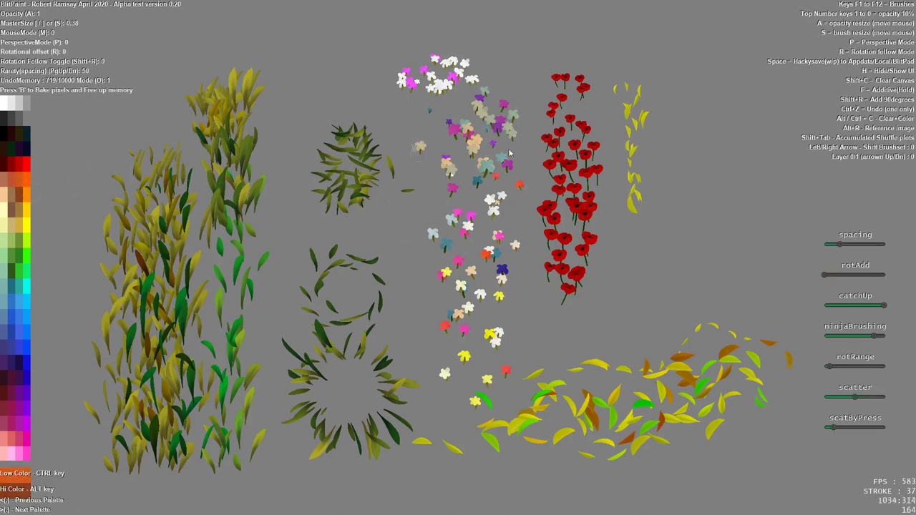
pyautogui.moveTo(685, 227)
pyautogui.mouseDown()
pyautogui.moveTo(675, 286)
pyautogui.moveTo(700, 231)
pyautogui.mouseUp()
pyautogui.press('s')
pyautogui.moveTo(692, 72)
pyautogui.mouseDown()
pyautogui.moveTo(690, 107)
pyautogui.moveTo(718, 167)
pyautogui.moveTo(691, 235)
pyautogui.moveTo(699, 303)
pyautogui.moveTo(733, 269)
pyautogui.moveTo(718, 76)
pyautogui.moveTo(697, 144)
pyautogui.moveTo(701, 227)
pyautogui.moveTo(720, 275)
pyautogui.moveTo(726, 187)
pyautogui.moveTo(687, 132)
pyautogui.mouseUp()
# Step: Paint white maple leaves beside the orange column, and overlay leaves using green as low colour and orange as high colour
pyautogui.click(3, 103)
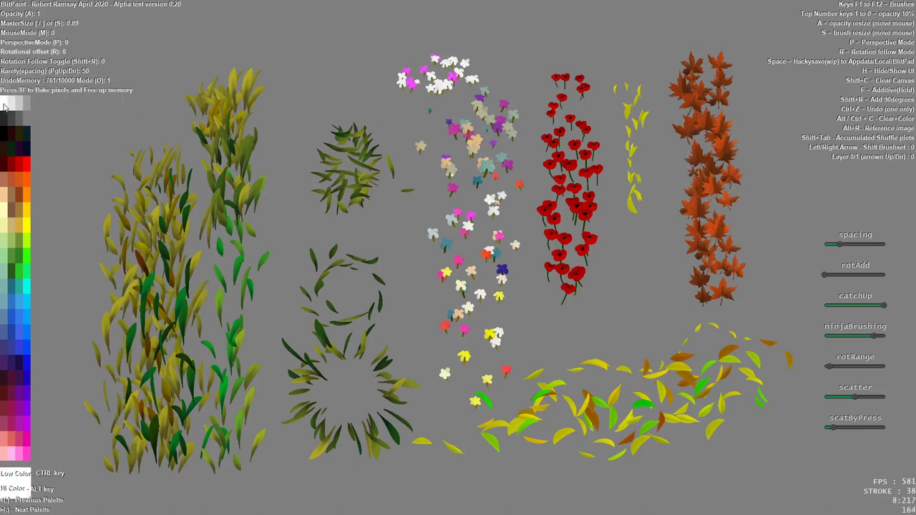
pyautogui.moveTo(743, 290)
pyautogui.mouseDown()
pyautogui.moveTo(756, 236)
pyautogui.moveTo(746, 117)
pyautogui.moveTo(746, 283)
pyautogui.moveTo(734, 250)
pyautogui.moveTo(734, 166)
pyautogui.moveTo(746, 108)
pyautogui.moveTo(755, 279)
pyautogui.mouseUp()
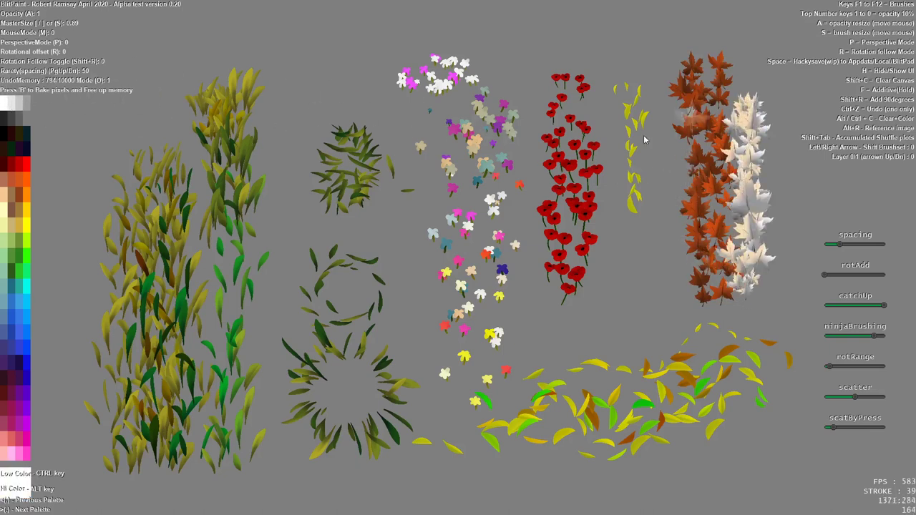
pyautogui.keyDown('alt'); pyautogui.click(21, 180); pyautogui.keyUp('alt')
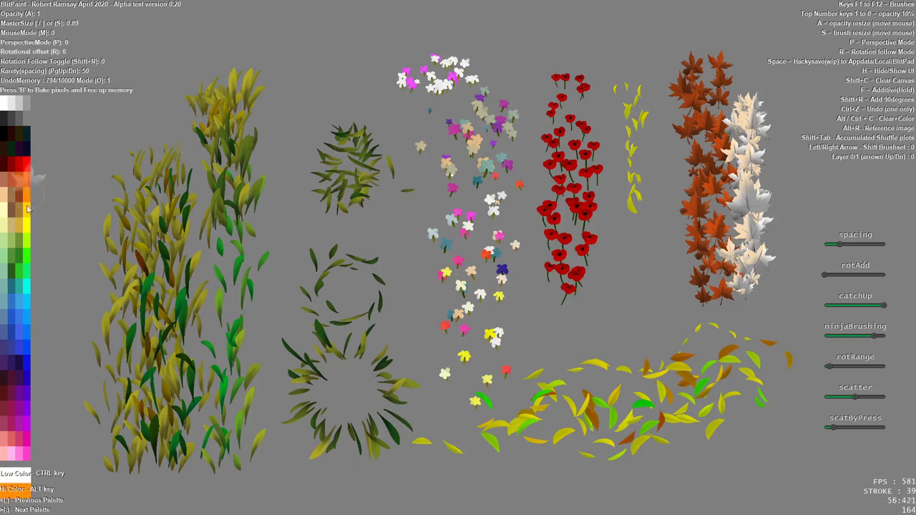
pyautogui.keyDown('ctrl'); pyautogui.click(23, 276); pyautogui.keyUp('ctrl')
pyautogui.moveTo(726, 290)
pyautogui.mouseDown()
pyautogui.moveTo(730, 114)
pyautogui.moveTo(725, 301)
pyautogui.moveTo(705, 140)
pyautogui.mouseUp()
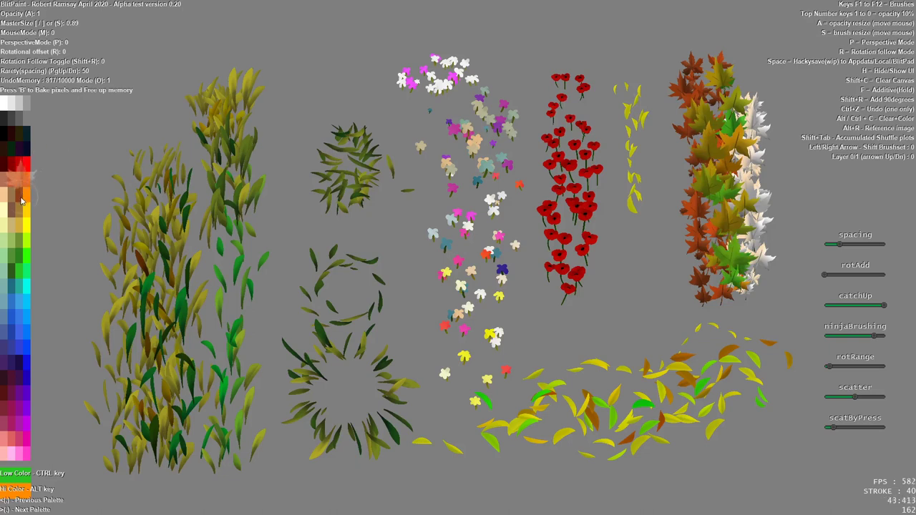
# Step: Choose brown as low colour and dark red as high colour, and scatter a few dark maple leaves over the column
pyautogui.keyDown('ctrl'); pyautogui.click(6, 165); pyautogui.keyUp('ctrl')
pyautogui.keyDown('alt'); pyautogui.click(6, 170); pyautogui.keyUp('alt')
pyautogui.moveTo(745, 243)
pyautogui.mouseDown()
pyautogui.moveTo(742, 291)
pyautogui.moveTo(714, 81)
pyautogui.mouseUp()
# Step: Set rotational offset to 360 with rotation follow on, paint a dark maple leaf ring, and undo a larger test sweep across the flowers
pyautogui.hotkey('shift', 'r')
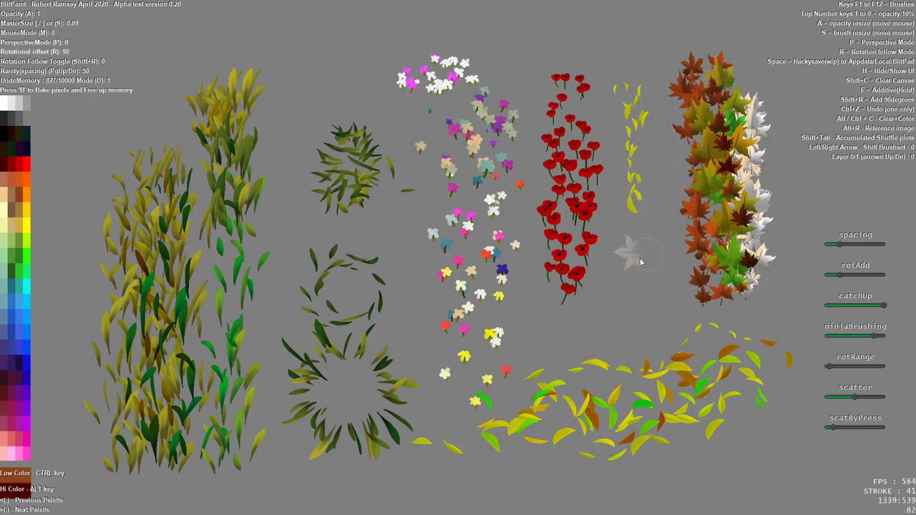
pyautogui.hotkey('shift', 'r')
pyautogui.hotkey('shift', 'r')
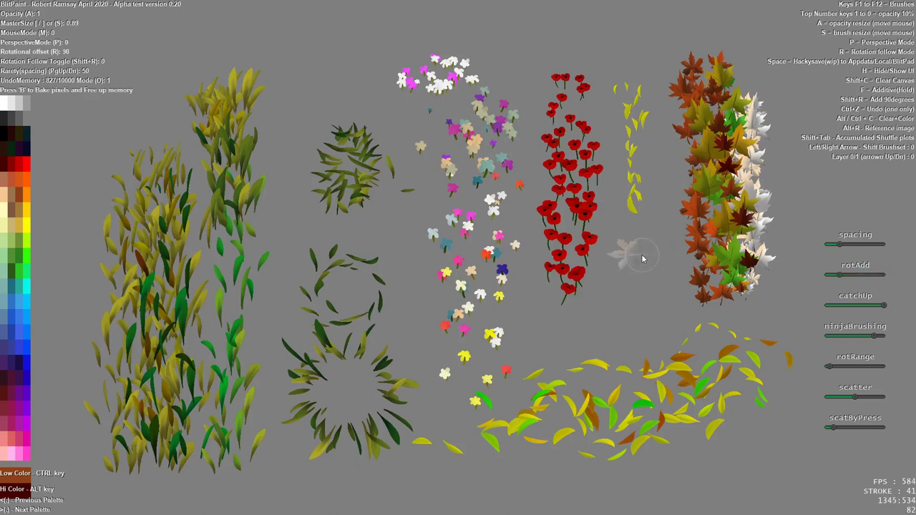
pyautogui.hotkey('shift', 'r')
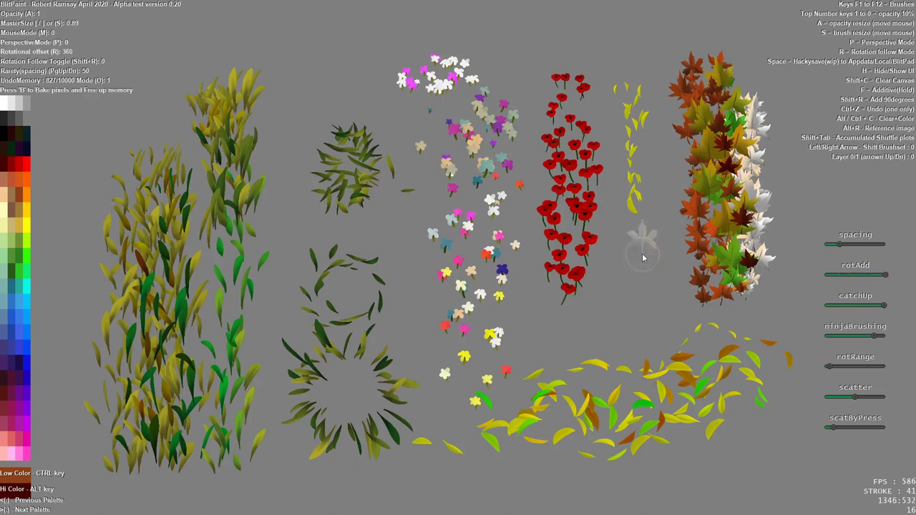
pyautogui.hotkey('shift', 'r')
pyautogui.moveTo(613, 275)
pyautogui.mouseDown()
pyautogui.moveTo(668, 297)
pyautogui.moveTo(661, 252)
pyautogui.moveTo(628, 311)
pyautogui.moveTo(634, 232)
pyautogui.moveTo(680, 243)
pyautogui.moveTo(591, 211)
pyautogui.moveTo(723, 229)
pyautogui.moveTo(424, 207)
pyautogui.moveTo(494, 330)
pyautogui.mouseUp()
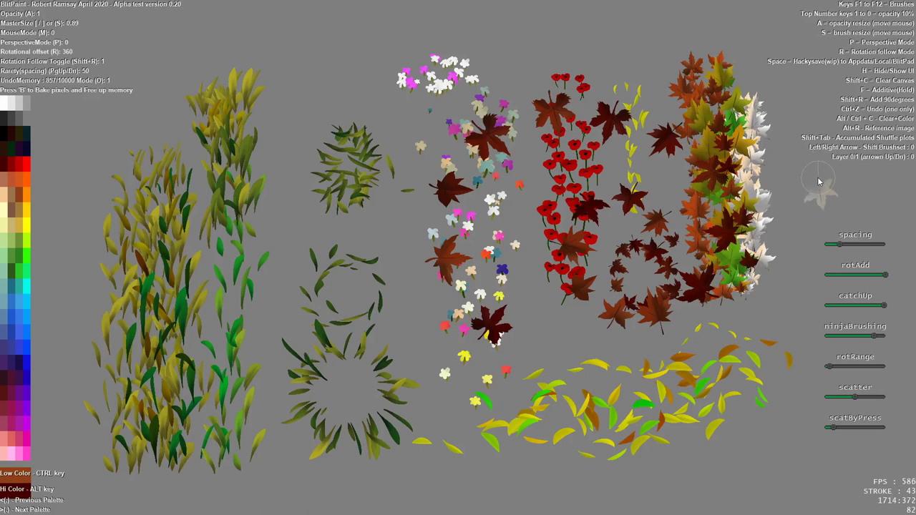
pyautogui.hotkey('ctrl', 'z')
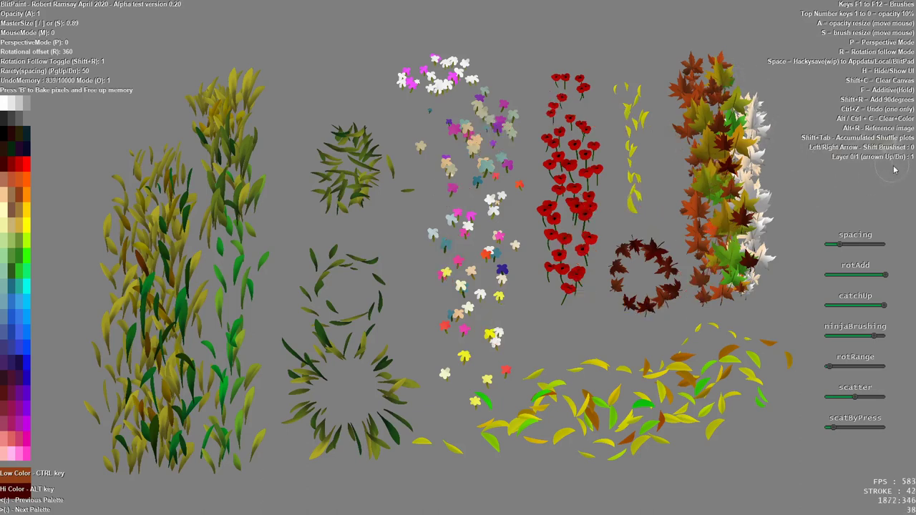
# Step: Paint a looping brown maple leaf garland on layer 1 across the upper artwork, with green leaves beneath it on layer 0
pyautogui.moveTo(236, 118)
pyautogui.mouseDown()
pyautogui.moveTo(430, 163)
pyautogui.moveTo(544, 121)
pyautogui.moveTo(266, 164)
pyautogui.moveTo(337, 72)
pyautogui.mouseUp()
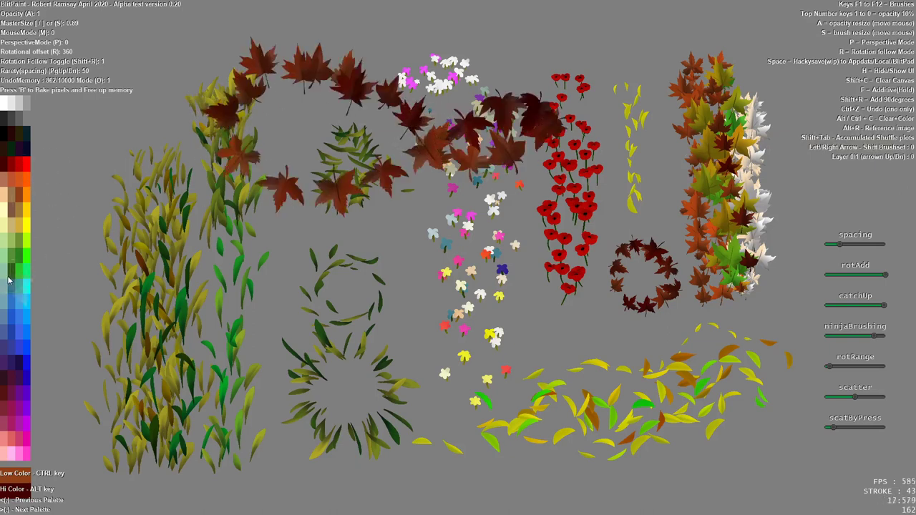
pyautogui.press('ctrl')
pyautogui.press('alt')
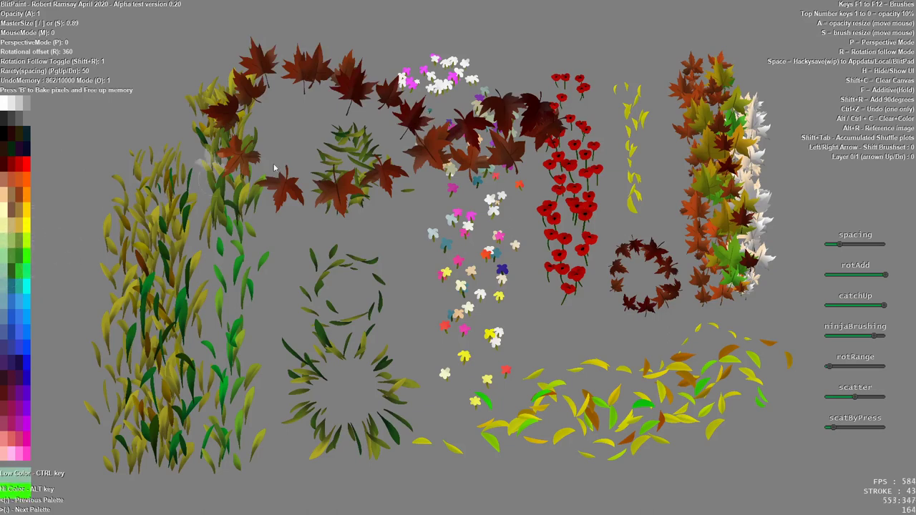
pyautogui.moveTo(323, 128)
pyautogui.mouseDown()
pyautogui.moveTo(367, 92)
pyautogui.moveTo(351, 115)
pyautogui.moveTo(326, 83)
pyautogui.moveTo(279, 66)
pyautogui.moveTo(270, 93)
pyautogui.moveTo(245, 63)
pyautogui.moveTo(231, 111)
pyautogui.moveTo(261, 191)
pyautogui.mouseUp()
pyautogui.moveTo(277, 198)
pyautogui.mouseDown()
pyautogui.moveTo(328, 184)
pyautogui.moveTo(334, 221)
pyautogui.moveTo(350, 169)
pyautogui.moveTo(392, 186)
pyautogui.moveTo(386, 181)
pyautogui.moveTo(428, 135)
pyautogui.moveTo(457, 164)
pyautogui.moveTo(448, 152)
pyautogui.moveTo(551, 137)
pyautogui.moveTo(464, 164)
pyautogui.moveTo(516, 159)
pyautogui.moveTo(529, 131)
pyautogui.moveTo(476, 147)
pyautogui.moveTo(493, 172)
pyautogui.moveTo(532, 198)
pyautogui.mouseUp()
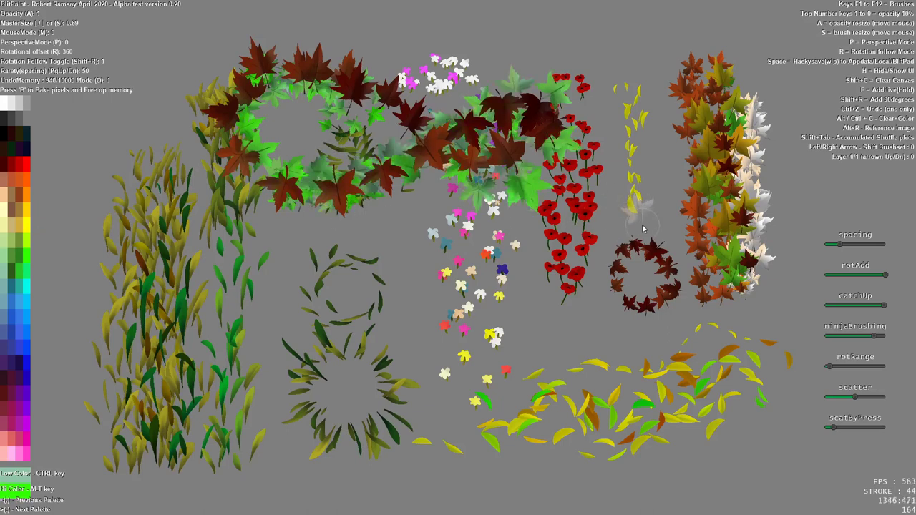
# Step: Set both colours to red and paint a curling maple leaf trail on layer 2 through the green and brown garland
pyautogui.keyDown('ctrl'); pyautogui.click(24, 164); pyautogui.keyUp('ctrl')
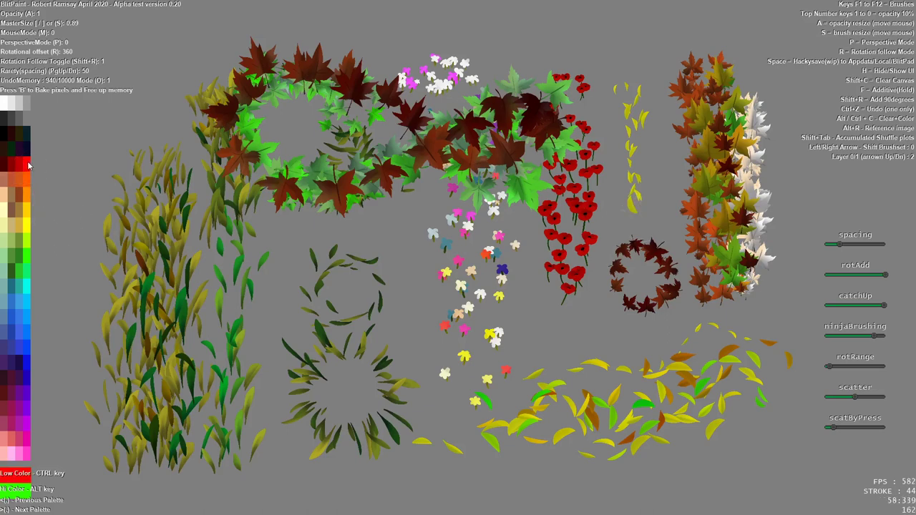
pyautogui.keyDown('alt'); pyautogui.click(24, 165); pyautogui.keyUp('alt')
pyautogui.moveTo(408, 55)
pyautogui.mouseDown()
pyautogui.moveTo(338, 95)
pyautogui.moveTo(335, 125)
pyautogui.moveTo(389, 189)
pyautogui.moveTo(396, 227)
pyautogui.moveTo(347, 187)
pyautogui.mouseUp()
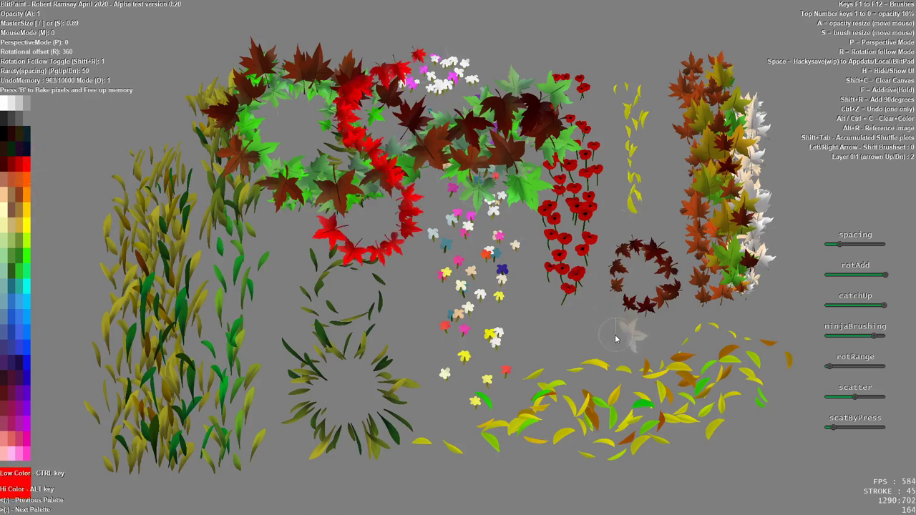
# Step: Turn rotation follow off, enlarge the brush to 3.06, and test white cloud puffs below the poppies, undoing them
pyautogui.hotkey('shift', 'r')
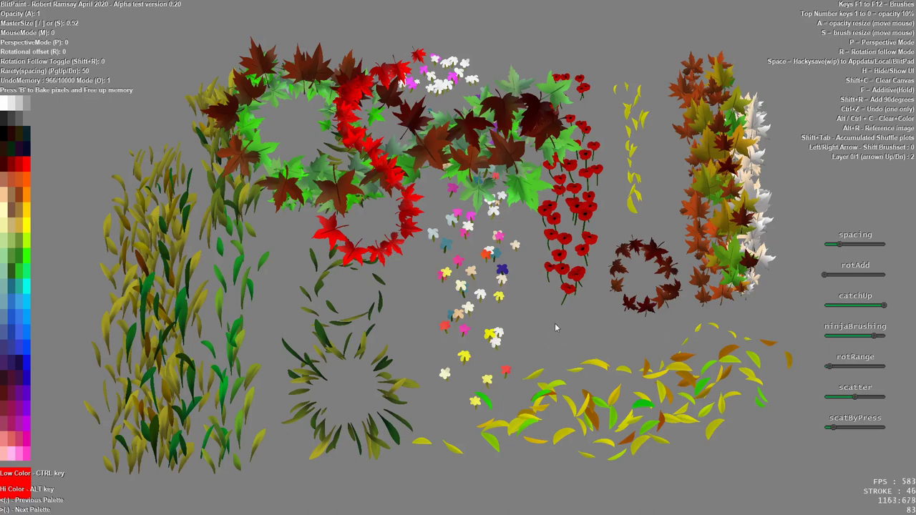
pyautogui.keyDown('ctrl'); pyautogui.click(6, 109); pyautogui.keyUp('ctrl')
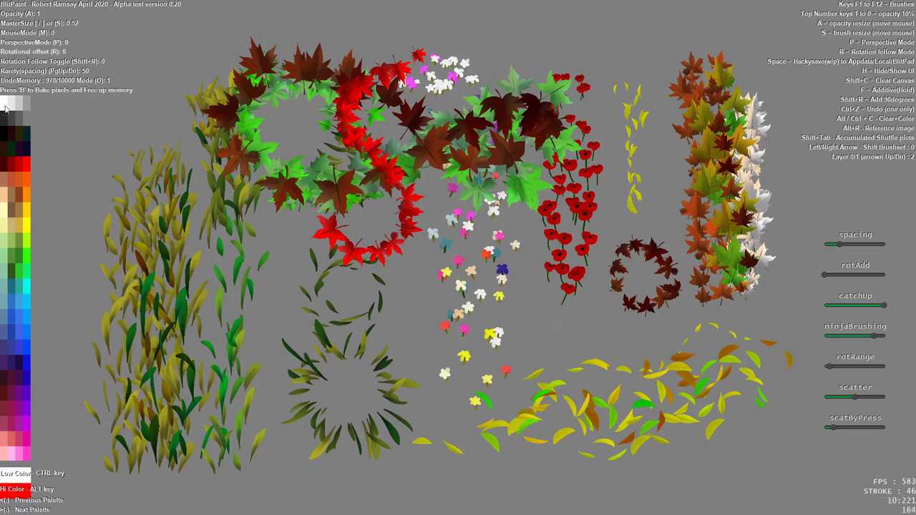
pyautogui.keyDown('alt'); pyautogui.click(5, 108); pyautogui.keyUp('alt')
pyautogui.press('s')
pyautogui.moveTo(599, 328)
pyautogui.mouseDown()
pyautogui.moveTo(516, 325)
pyautogui.moveTo(527, 318)
pyautogui.moveTo(594, 334)
pyautogui.moveTo(563, 330)
pyautogui.moveTo(617, 324)
pyautogui.moveTo(575, 321)
pyautogui.moveTo(588, 299)
pyautogui.moveTo(555, 329)
pyautogui.moveTo(544, 362)
pyautogui.moveTo(519, 332)
pyautogui.moveTo(539, 305)
pyautogui.moveTo(580, 311)
pyautogui.moveTo(545, 343)
pyautogui.moveTo(565, 320)
pyautogui.moveTo(621, 343)
pyautogui.moveTo(554, 343)
pyautogui.moveTo(525, 356)
pyautogui.moveTo(561, 316)
pyautogui.mouseUp()
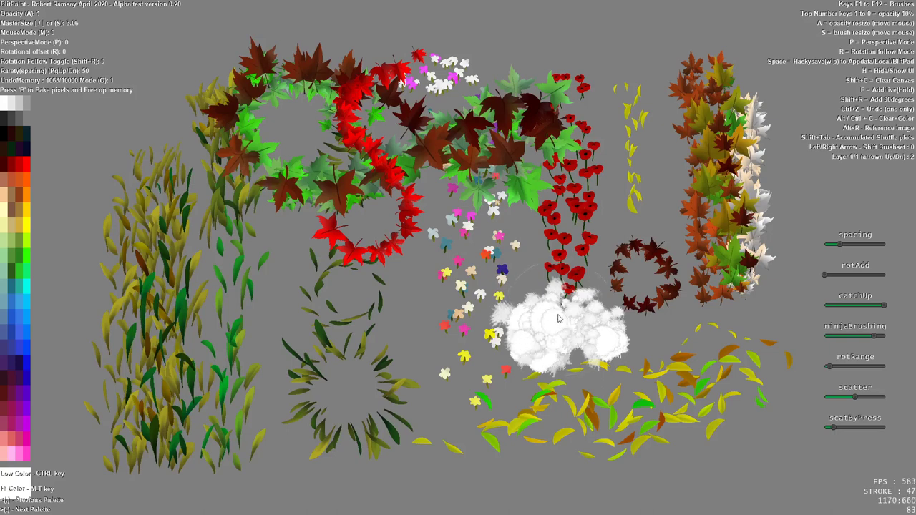
pyautogui.hotkey('ctrl', 'z')
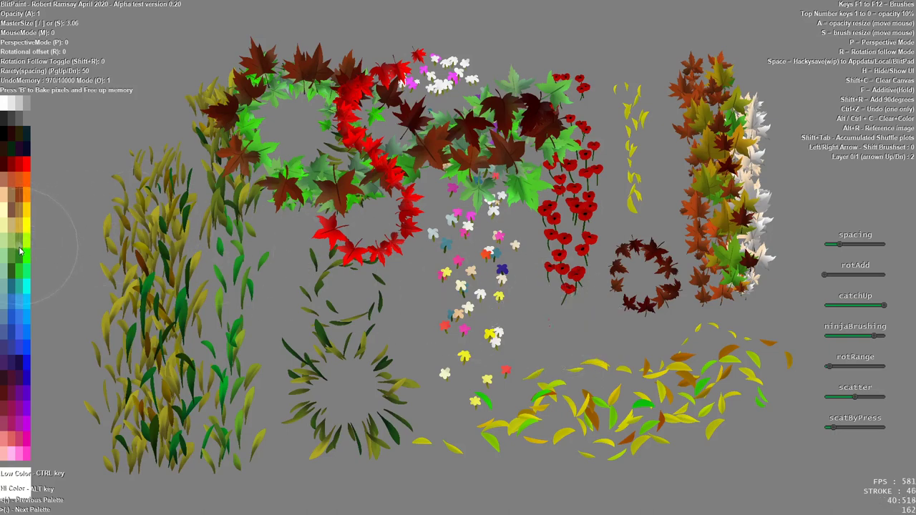
# Step: Choose dark green as low colour and bright green as high colour, and paint soft foliage below the poppies
pyautogui.keyDown('ctrl'); pyautogui.click(22, 257); pyautogui.keyUp('ctrl')
pyautogui.keyDown('alt'); pyautogui.click(22, 261); pyautogui.keyUp('alt')
pyautogui.keyDown('alt'); pyautogui.click(27, 261); pyautogui.keyUp('alt')
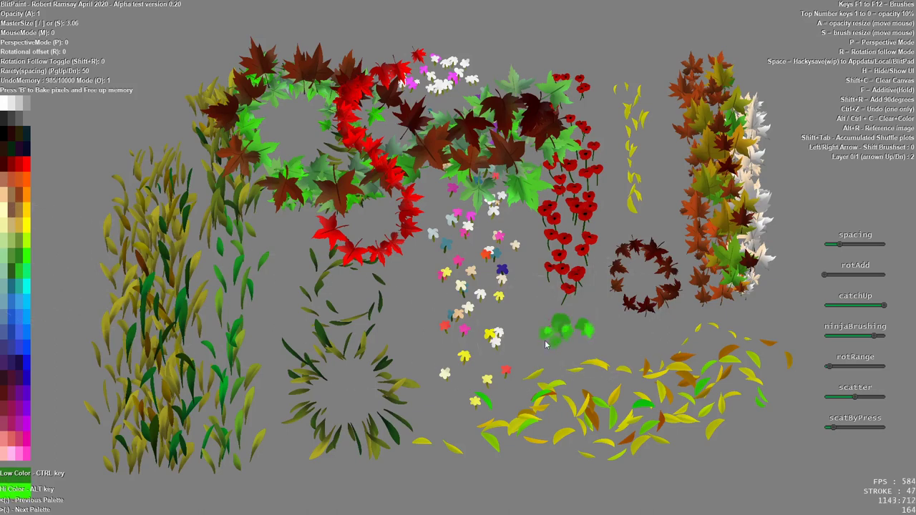
pyautogui.moveTo(616, 341)
pyautogui.mouseDown()
pyautogui.moveTo(539, 340)
pyautogui.moveTo(568, 322)
pyautogui.moveTo(634, 325)
pyautogui.mouseUp()
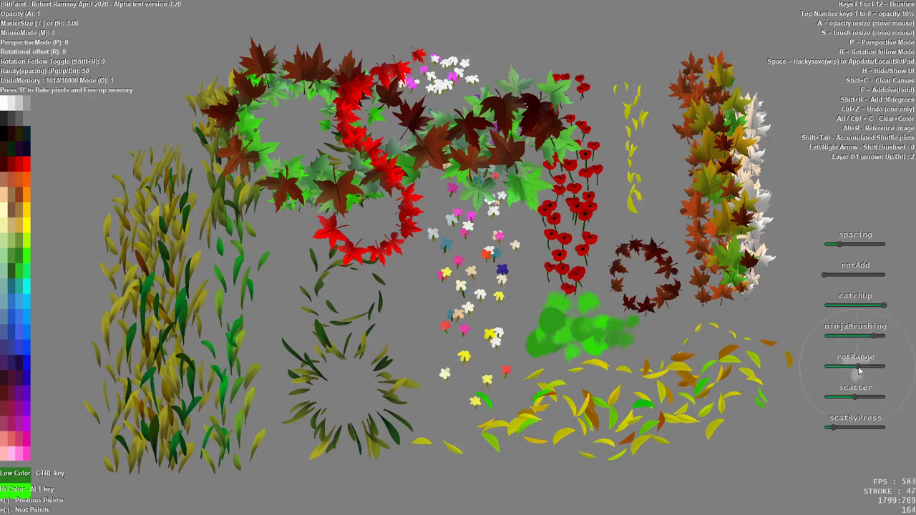
# Step: Raise rotRange to about half its range, test the brush above the maple leaf ring, and undo the mark
pyautogui.moveTo(832, 368); pyautogui.dragTo(861, 378)
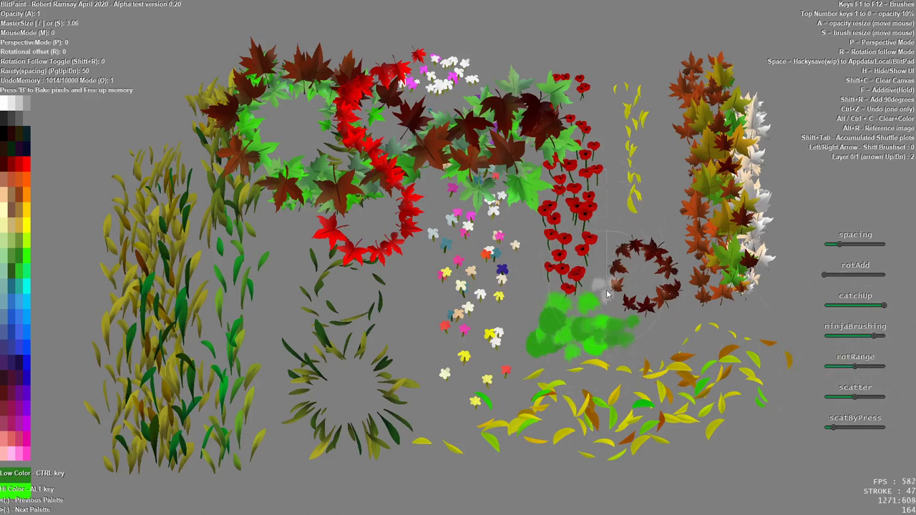
pyautogui.click(629, 230)
pyautogui.hotkey('ctrl', 'z')
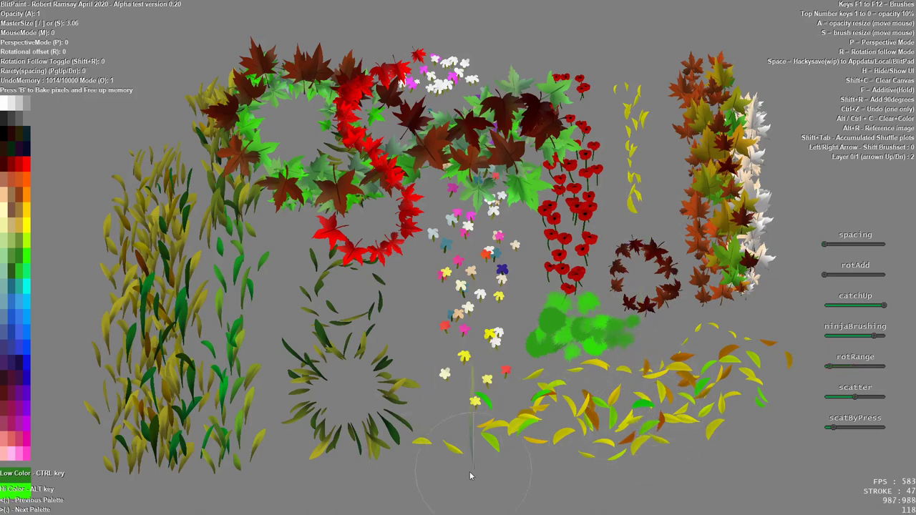
# Step: Test green grass strokes along the canvas bottom while reducing the brush size to 1.76 and raising rotRange, undoing each stroke
pyautogui.moveTo(443, 487)
pyautogui.mouseDown()
pyautogui.moveTo(663, 481)
pyautogui.moveTo(755, 468)
pyautogui.mouseUp()
pyautogui.hotkey('ctrl', 'z')
pyautogui.press('s')
pyautogui.hotkey('ctrl', 'z')
pyautogui.moveTo(836, 370); pyautogui.dragTo(840, 373)
pyautogui.moveTo(559, 491); pyautogui.dragTo(787, 478)
pyautogui.hotkey('ctrl', 'z')
# Step: Set the spacing to 12 and test green grass strokes over the lower leaf trail, undoing them
pyautogui.moveTo(825, 244); pyautogui.dragTo(829, 244)
pyautogui.moveTo(579, 482)
pyautogui.mouseDown()
pyautogui.moveTo(695, 489)
pyautogui.moveTo(738, 476)
pyautogui.mouseUp()
pyautogui.hotkey('ctrl', 'z')
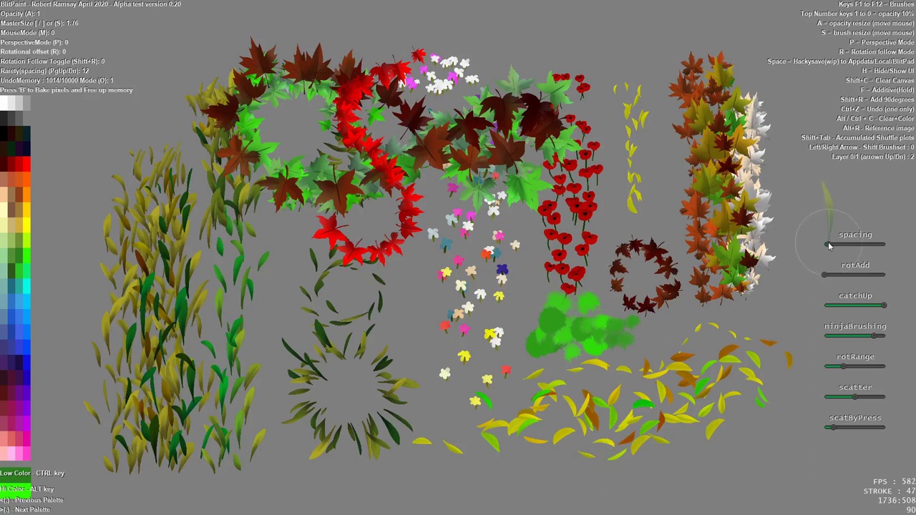
pyautogui.moveTo(554, 490)
pyautogui.mouseDown()
pyautogui.moveTo(716, 481)
pyautogui.moveTo(559, 495)
pyautogui.mouseUp()
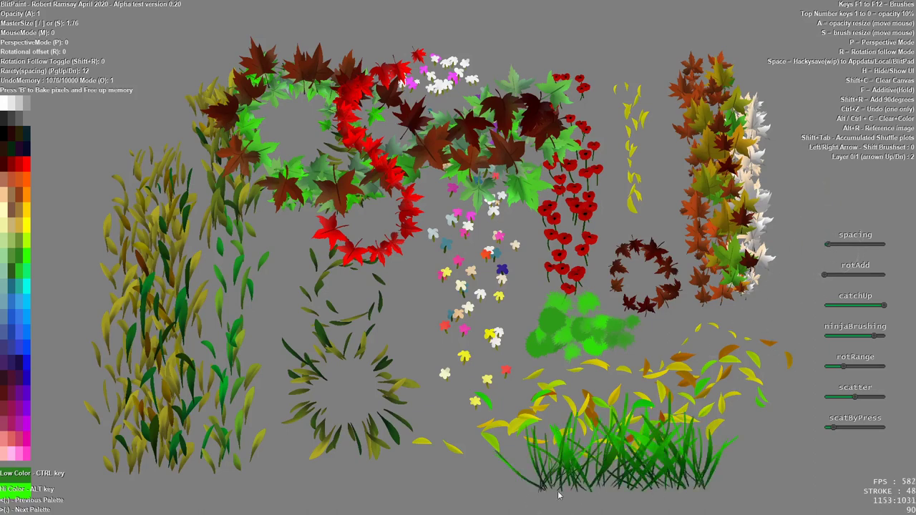
pyautogui.hotkey('ctrl', 'z')
# Step: Choose yellow-green as high colour and brown as low colour, and test grass strokes at the canvas bottom, undoing each
pyautogui.keyDown('alt'); pyautogui.click(26, 230); pyautogui.keyUp('alt')
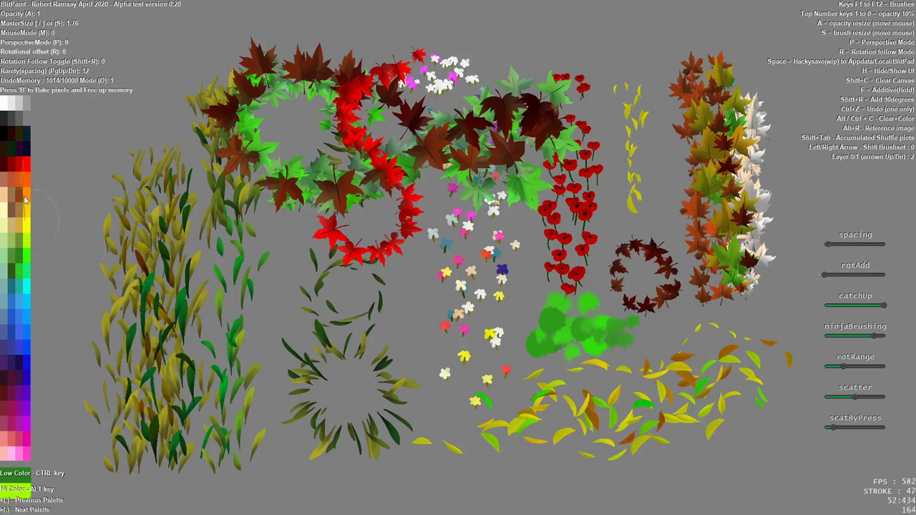
pyautogui.keyDown('ctrl'); pyautogui.click(20, 194); pyautogui.keyUp('ctrl')
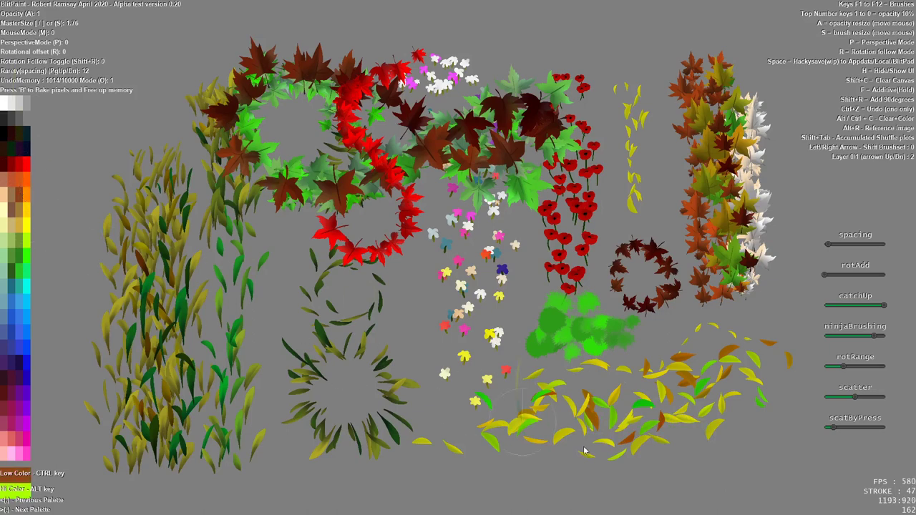
pyautogui.moveTo(605, 477)
pyautogui.mouseDown()
pyautogui.moveTo(687, 497)
pyautogui.moveTo(536, 491)
pyautogui.moveTo(645, 494)
pyautogui.moveTo(745, 466)
pyautogui.moveTo(608, 443)
pyautogui.moveTo(536, 465)
pyautogui.mouseUp()
pyautogui.hotkey('ctrl', 'z')
pyautogui.moveTo(573, 494)
pyautogui.mouseDown()
pyautogui.moveTo(686, 495)
pyautogui.moveTo(602, 487)
pyautogui.moveTo(714, 485)
pyautogui.moveTo(704, 490)
pyautogui.moveTo(578, 497)
pyautogui.moveTo(738, 460)
pyautogui.moveTo(834, 370)
pyautogui.moveTo(553, 496)
pyautogui.moveTo(733, 488)
pyautogui.moveTo(591, 499)
pyautogui.mouseUp()
pyautogui.hotkey('ctrl', 'z')
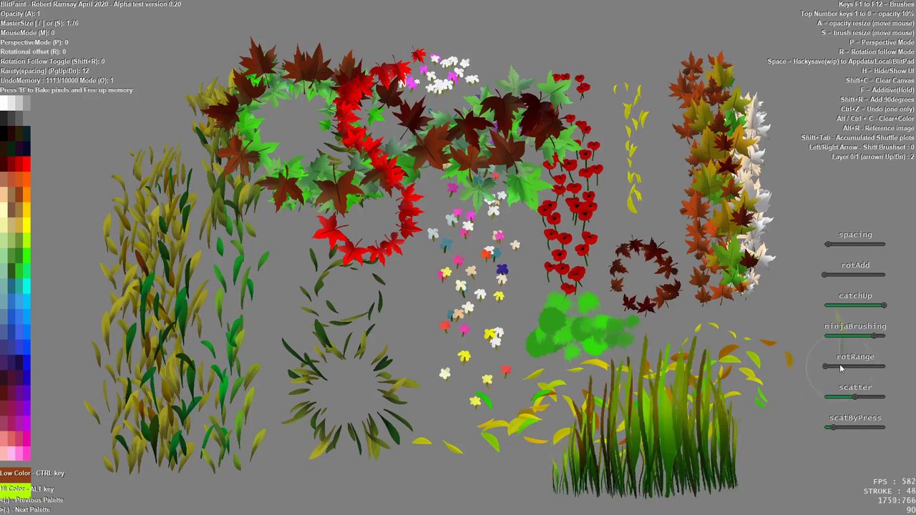
# Step: Try building up a dense brown and yellow-green grass clump with varied blade brushes, and undo all of its strokes
pyautogui.moveTo(737, 451)
pyautogui.mouseDown()
pyautogui.moveTo(591, 495)
pyautogui.moveTo(752, 477)
pyautogui.mouseUp()
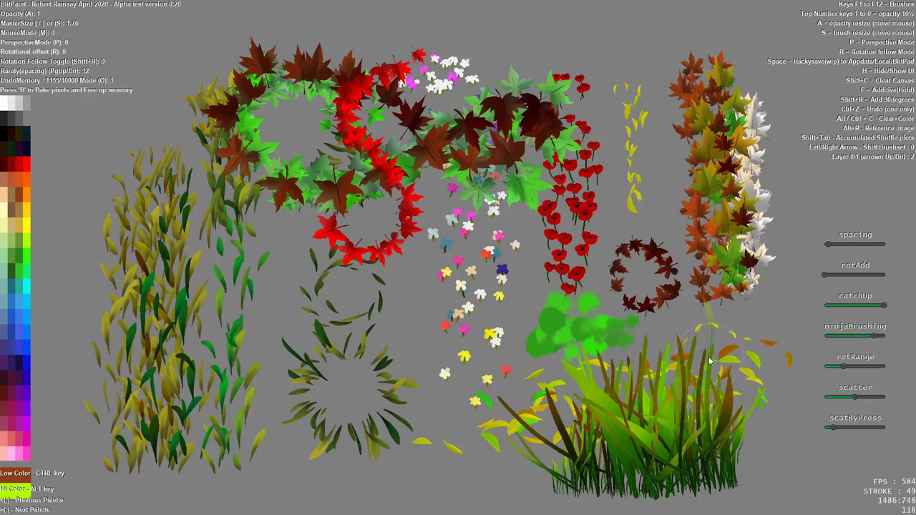
pyautogui.press('F6')
pyautogui.press('F7')
pyautogui.moveTo(770, 469)
pyautogui.mouseDown()
pyautogui.moveTo(634, 492)
pyautogui.moveTo(787, 442)
pyautogui.mouseUp()
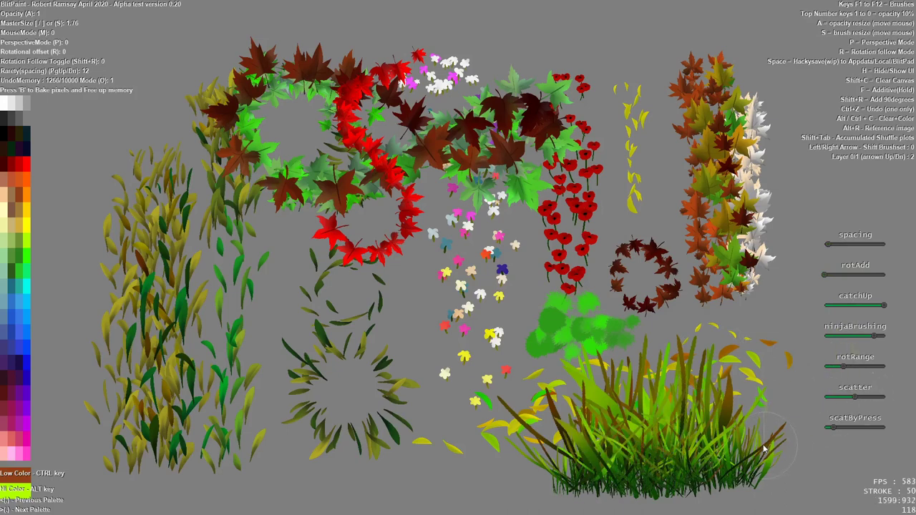
pyautogui.hotkey('ctrl', 'z')
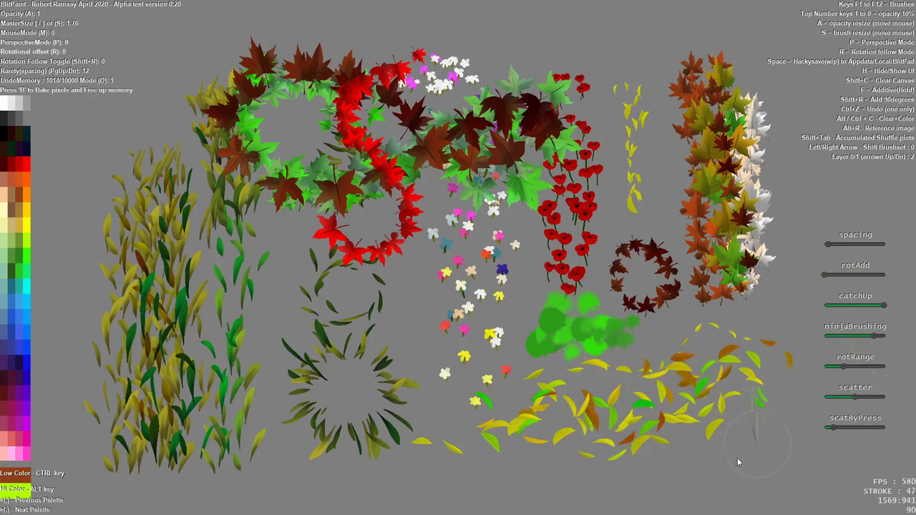
# Step: Resize the brush and test further grass strokes along the canvas bottom, undoing each attempt
pyautogui.hotkey('ctrl', 'z')
pyautogui.press('s')
pyautogui.hotkey('ctrl', 'z')
pyautogui.moveTo(802, 472); pyautogui.dragTo(787, 461)
pyautogui.hotkey('ctrl', 'z')
pyautogui.moveTo(681, 494)
pyautogui.mouseDown()
pyautogui.moveTo(696, 503)
pyautogui.moveTo(683, 499)
pyautogui.mouseUp()
pyautogui.hotkey('ctrl', 'z')
# Step: Lower rotRange, reduce the brush size to 1.08, and paint a strip of short grass beneath the scattered leaf trail
pyautogui.moveTo(843, 369); pyautogui.dragTo(830, 366)
pyautogui.moveTo(694, 490); pyautogui.dragTo(700, 483)
pyautogui.hotkey('ctrl', 'z')
pyautogui.press('s')
pyautogui.moveTo(698, 493)
pyautogui.mouseDown()
pyautogui.moveTo(623, 493)
pyautogui.moveTo(756, 491)
pyautogui.moveTo(558, 493)
pyautogui.moveTo(769, 493)
pyautogui.moveTo(665, 493)
pyautogui.moveTo(730, 493)
pyautogui.moveTo(759, 483)
pyautogui.mouseUp()
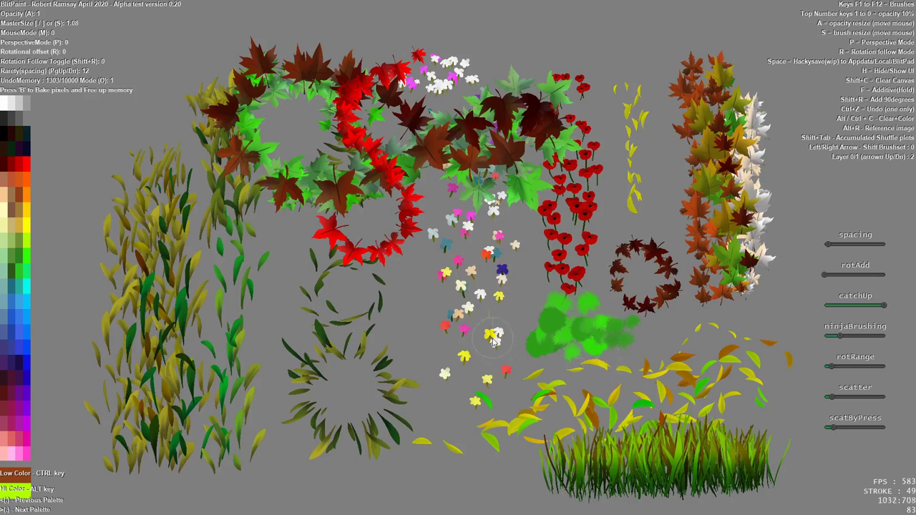
# Step: Choose red as low colour and blue as high colour, and paint red and purple splatters inside the lower leaf ring
pyautogui.press('F6')
pyautogui.press('F7')
pyautogui.moveTo(441, 407); pyautogui.dragTo(431, 427)
pyautogui.keyDown('alt'); pyautogui.click(26, 367); pyautogui.keyUp('alt')
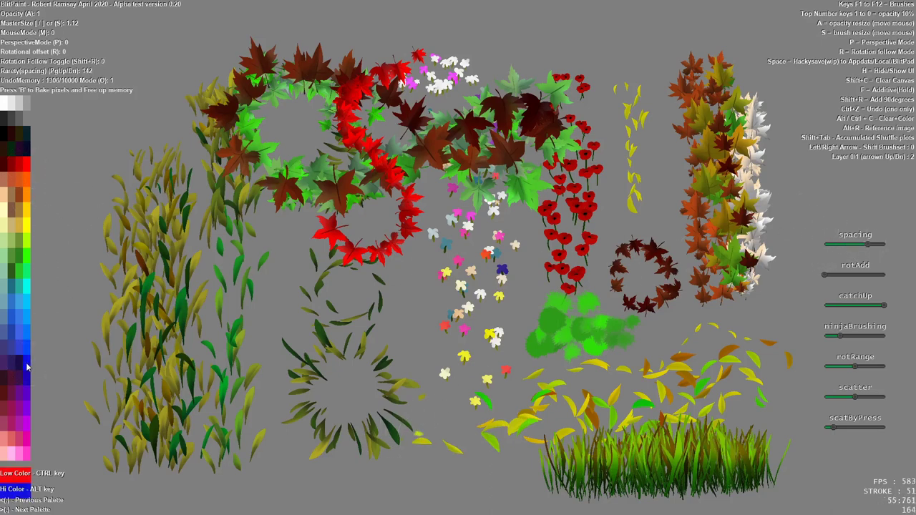
pyautogui.moveTo(326, 373)
pyautogui.mouseDown()
pyautogui.moveTo(333, 418)
pyautogui.moveTo(377, 395)
pyautogui.moveTo(346, 368)
pyautogui.moveTo(333, 415)
pyautogui.moveTo(377, 399)
pyautogui.moveTo(327, 377)
pyautogui.moveTo(330, 412)
pyautogui.moveTo(325, 401)
pyautogui.moveTo(358, 374)
pyautogui.moveTo(361, 413)
pyautogui.moveTo(323, 395)
pyautogui.moveTo(369, 380)
pyautogui.mouseUp()
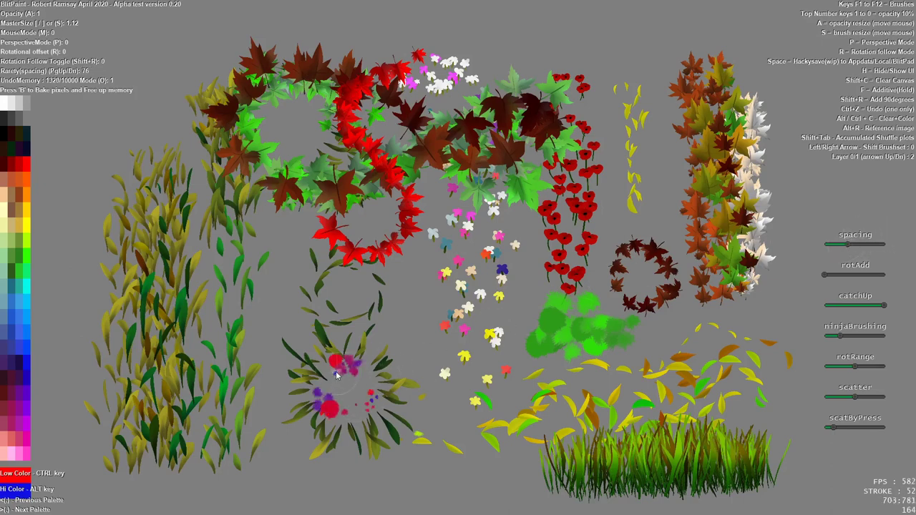
# Step: Fill the inside of the lower leaf ring with overlapping red, blue and purple splatters, using rotation follow with a 99.66 rotational offset
pyautogui.moveTo(334, 407)
pyautogui.mouseDown()
pyautogui.moveTo(336, 369)
pyautogui.moveTo(360, 372)
pyautogui.moveTo(365, 406)
pyautogui.moveTo(370, 387)
pyautogui.moveTo(372, 402)
pyautogui.moveTo(347, 416)
pyautogui.moveTo(331, 386)
pyautogui.mouseUp()
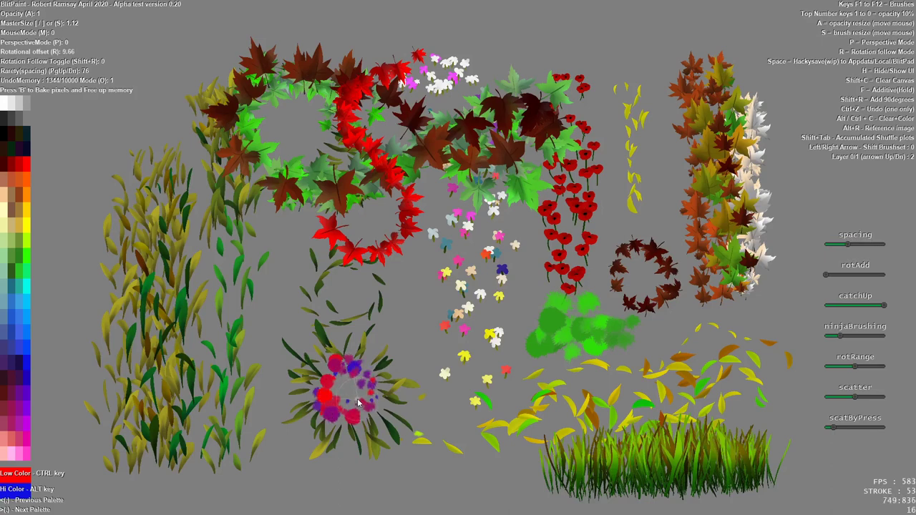
pyautogui.moveTo(360, 380); pyautogui.dragTo(350, 387)
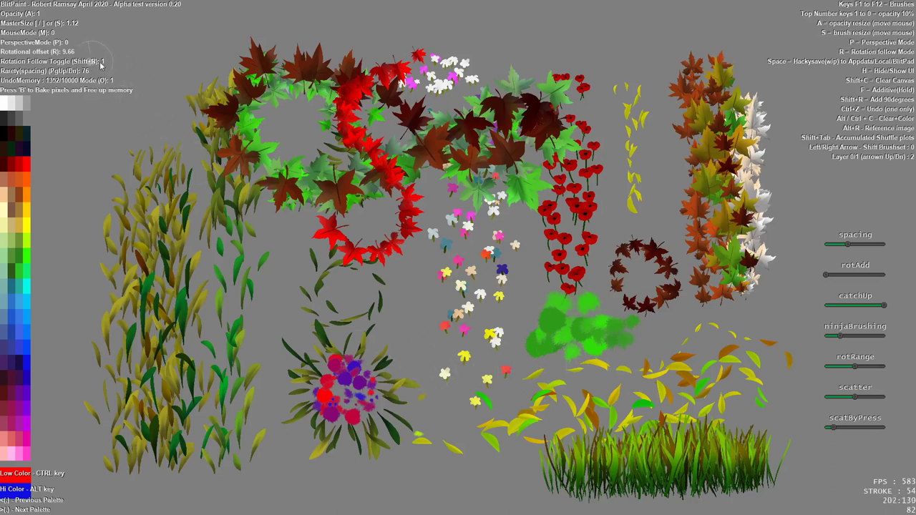
pyautogui.moveTo(356, 378); pyautogui.dragTo(370, 395)
pyautogui.moveTo(348, 392)
pyautogui.mouseDown()
pyautogui.moveTo(351, 401)
pyautogui.moveTo(333, 390)
pyautogui.mouseUp()
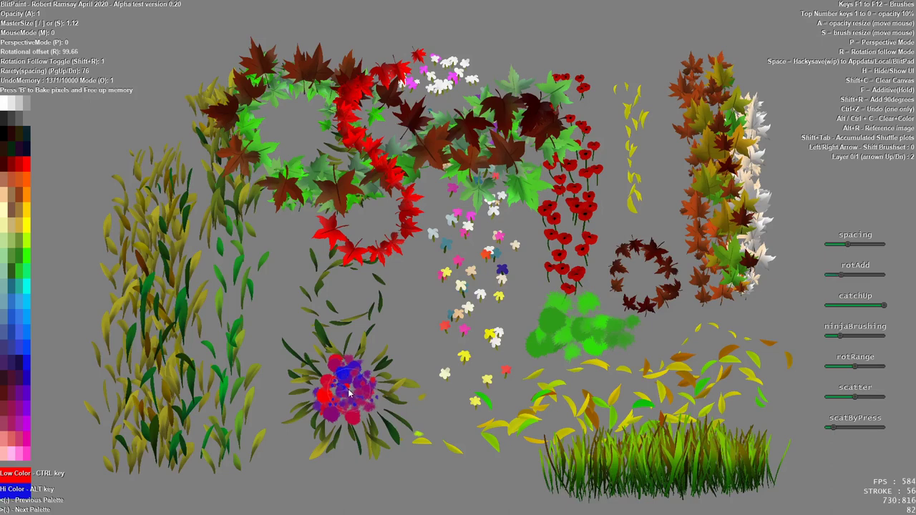
pyautogui.moveTo(335, 399); pyautogui.dragTo(330, 374)
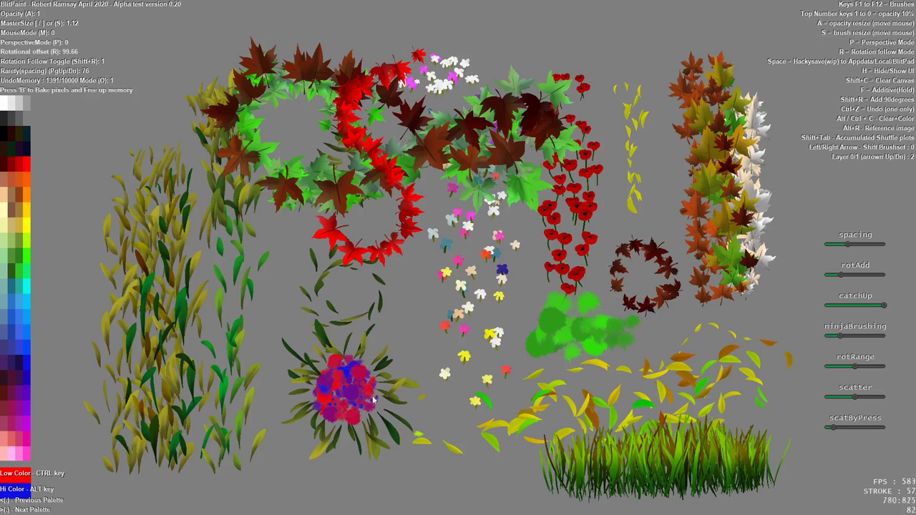
pyautogui.moveTo(373, 401); pyautogui.dragTo(340, 415)
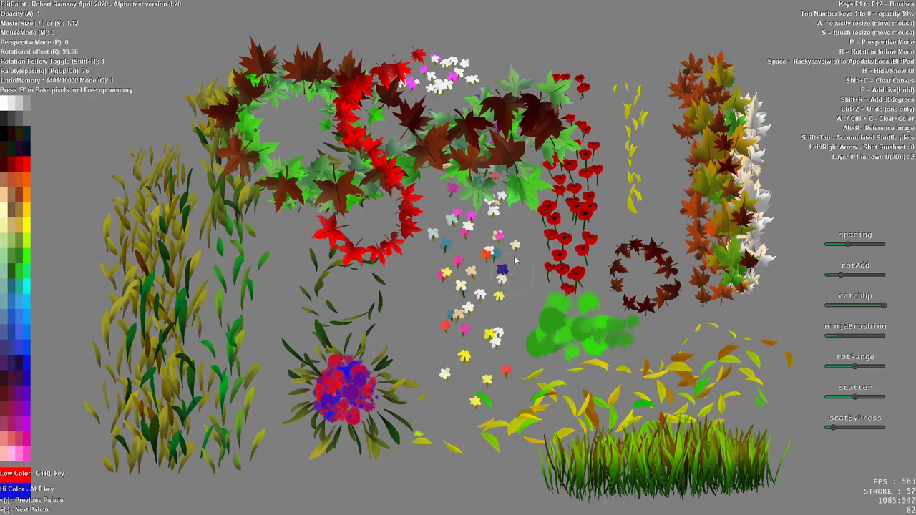
# Step: Choose cream as low and pink as high colour, and highlight the splatter flower's centre and, at 0.25 opacity, the soft green foliage
pyautogui.press('alt')
pyautogui.press('ctrl')
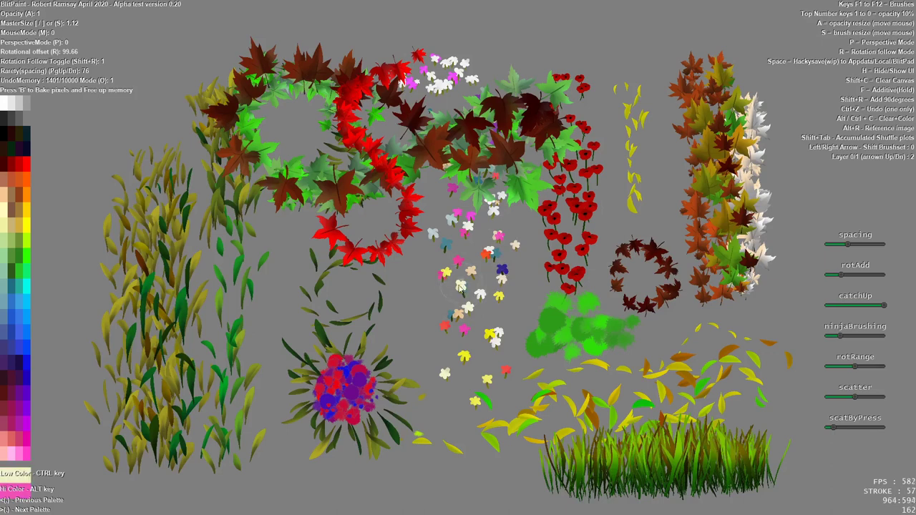
pyautogui.moveTo(349, 375)
pyautogui.mouseDown()
pyautogui.moveTo(338, 407)
pyautogui.moveTo(346, 372)
pyautogui.moveTo(345, 405)
pyautogui.moveTo(340, 395)
pyautogui.moveTo(356, 375)
pyautogui.moveTo(345, 332)
pyautogui.moveTo(355, 334)
pyautogui.moveTo(366, 369)
pyautogui.moveTo(334, 393)
pyautogui.moveTo(342, 401)
pyautogui.moveTo(339, 387)
pyautogui.moveTo(356, 401)
pyautogui.moveTo(334, 385)
pyautogui.moveTo(331, 402)
pyautogui.moveTo(363, 383)
pyautogui.moveTo(341, 401)
pyautogui.mouseUp()
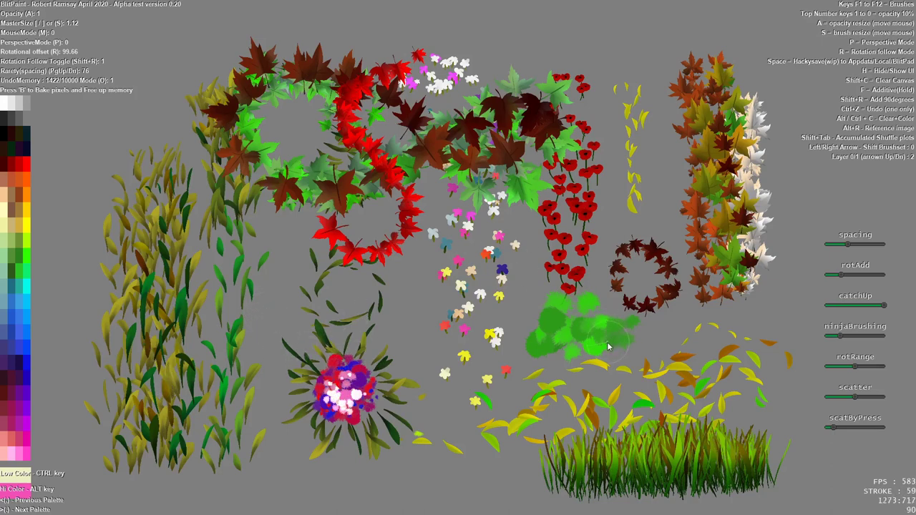
pyautogui.press('a')
pyautogui.moveTo(585, 330)
pyautogui.mouseDown()
pyautogui.moveTo(550, 328)
pyautogui.moveTo(549, 350)
pyautogui.moveTo(557, 319)
pyautogui.moveTo(554, 330)
pyautogui.moveTo(578, 343)
pyautogui.moveTo(585, 333)
pyautogui.moveTo(603, 344)
pyautogui.moveTo(610, 323)
pyautogui.moveTo(619, 340)
pyautogui.moveTo(600, 349)
pyautogui.moveTo(609, 328)
pyautogui.moveTo(584, 348)
pyautogui.moveTo(564, 336)
pyautogui.mouseUp()
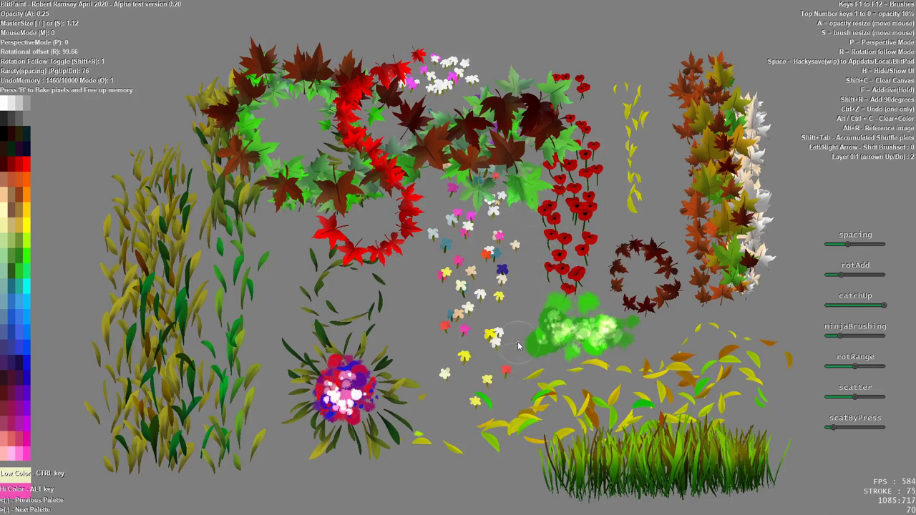
# Step: Paint a full-opacity waterfall with a streaky brush using light blue and cyan, and set both the low and high colours to near-white
pyautogui.press('F1')
pyautogui.press('F2')
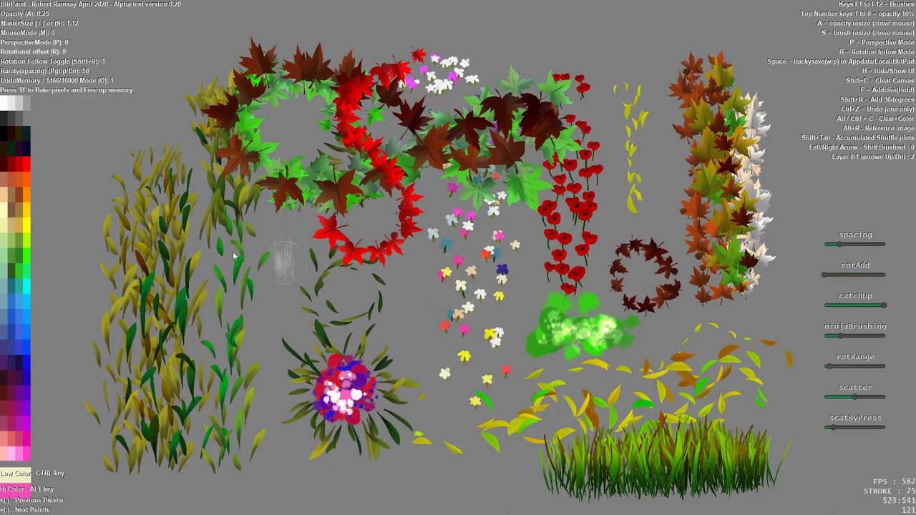
pyautogui.press('alt')
pyautogui.press('ctrl')
pyautogui.press('0')
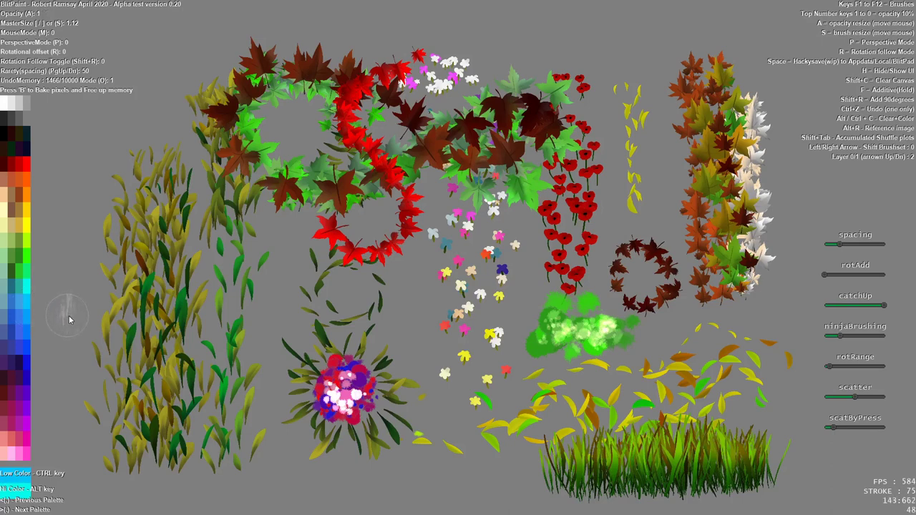
pyautogui.moveTo(415, 300)
pyautogui.mouseDown()
pyautogui.moveTo(409, 337)
pyautogui.moveTo(408, 287)
pyautogui.moveTo(413, 335)
pyautogui.moveTo(398, 327)
pyautogui.moveTo(385, 267)
pyautogui.moveTo(372, 315)
pyautogui.mouseUp()
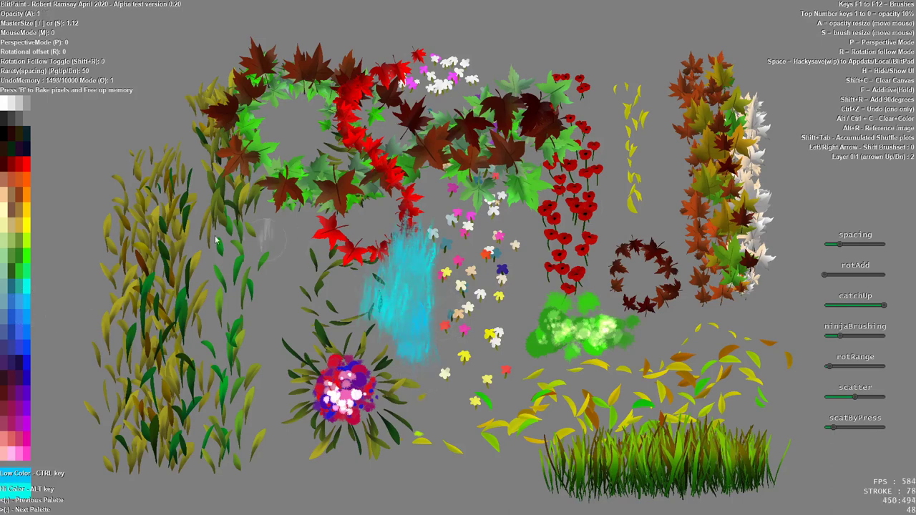
pyautogui.press('alt')
pyautogui.press('ctrl')
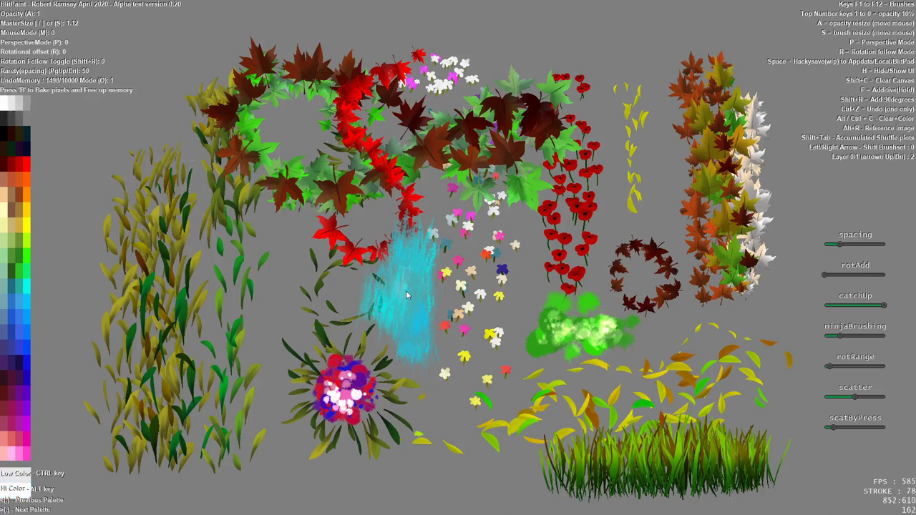
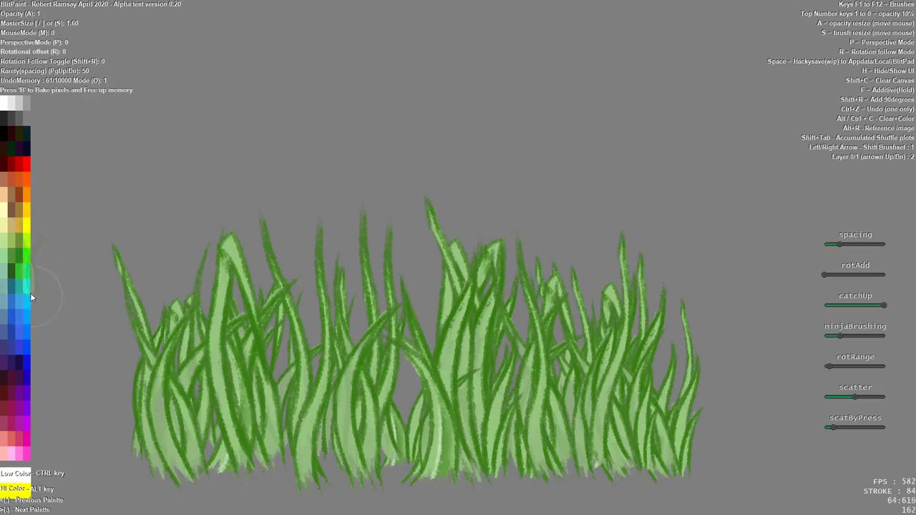
# Step: Choose cyan as low colour, paint bright green blades over the pale grass, and cover their base with a strip of curly moss
pyautogui.keyDown('ctrl'); pyautogui.click(30, 292); pyautogui.keyUp('ctrl')
pyautogui.moveTo(158, 458)
pyautogui.mouseDown()
pyautogui.moveTo(508, 466)
pyautogui.moveTo(235, 485)
pyautogui.moveTo(515, 444)
pyautogui.moveTo(610, 382)
pyautogui.mouseUp()
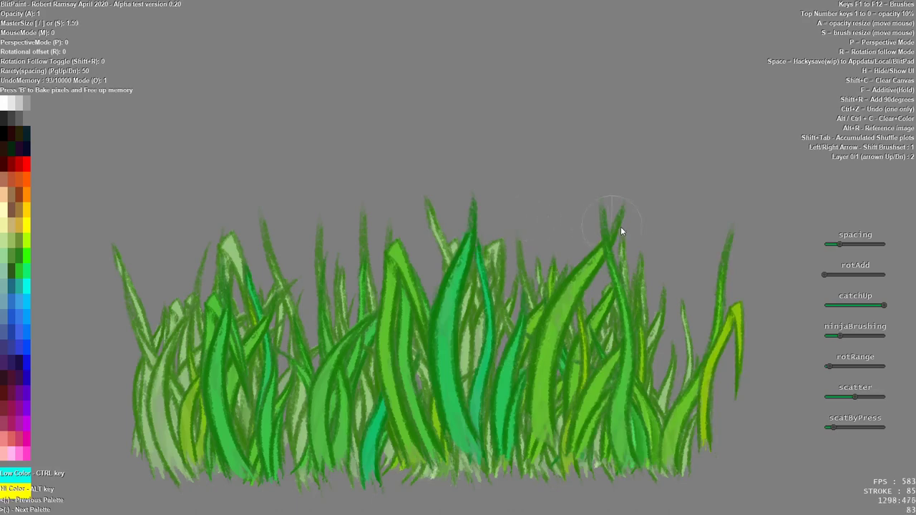
pyautogui.moveTo(674, 463)
pyautogui.mouseDown()
pyautogui.moveTo(598, 431)
pyautogui.moveTo(559, 437)
pyautogui.moveTo(510, 481)
pyautogui.moveTo(474, 497)
pyautogui.moveTo(427, 457)
pyautogui.moveTo(346, 438)
pyautogui.moveTo(266, 489)
pyautogui.moveTo(220, 484)
pyautogui.moveTo(200, 462)
pyautogui.mouseUp()
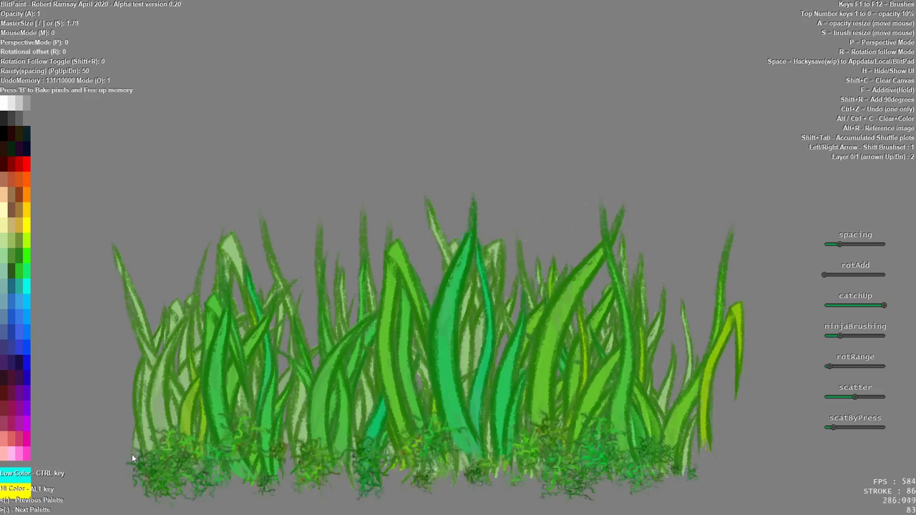
pyautogui.moveTo(131, 454)
pyautogui.mouseDown()
pyautogui.moveTo(270, 454)
pyautogui.moveTo(254, 448)
pyautogui.moveTo(307, 456)
pyautogui.moveTo(328, 438)
pyautogui.moveTo(349, 444)
pyautogui.moveTo(337, 456)
pyautogui.moveTo(386, 450)
pyautogui.moveTo(371, 454)
pyautogui.moveTo(447, 489)
pyautogui.moveTo(520, 464)
pyautogui.moveTo(495, 488)
pyautogui.moveTo(676, 476)
pyautogui.moveTo(644, 466)
pyautogui.moveTo(725, 481)
pyautogui.moveTo(161, 469)
pyautogui.moveTo(136, 484)
pyautogui.moveTo(97, 474)
pyautogui.moveTo(755, 484)
pyautogui.moveTo(192, 489)
pyautogui.moveTo(713, 485)
pyautogui.moveTo(615, 457)
pyautogui.moveTo(636, 475)
pyautogui.moveTo(211, 491)
pyautogui.moveTo(293, 426)
pyautogui.mouseUp()
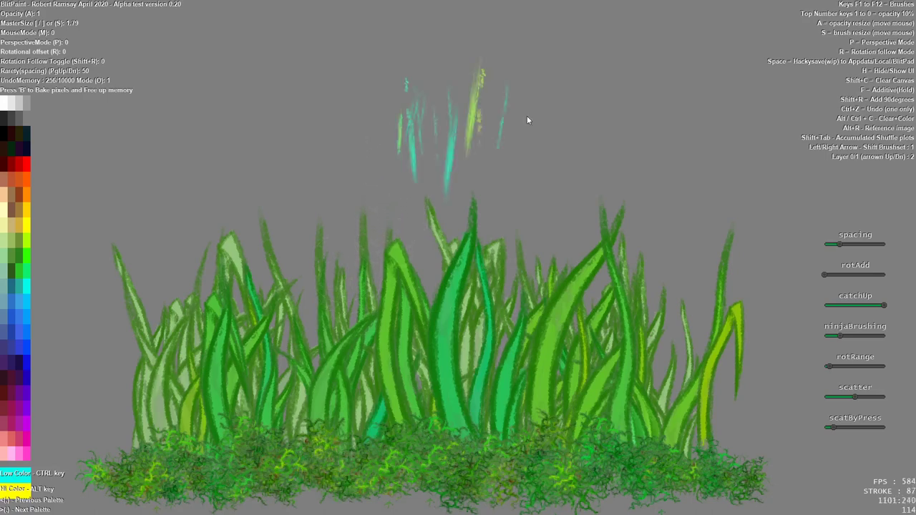
# Step: Paint an arch of cyan and yellow streaks above the grass, using a rotational offset of 90, rotation follow and rarity 21
pyautogui.moveTo(527, 120)
pyautogui.mouseDown()
pyautogui.moveTo(430, 149)
pyautogui.moveTo(402, 110)
pyautogui.moveTo(355, 143)
pyautogui.moveTo(259, 172)
pyautogui.moveTo(263, 146)
pyautogui.moveTo(393, 159)
pyautogui.moveTo(574, 113)
pyautogui.moveTo(678, 151)
pyautogui.moveTo(470, 137)
pyautogui.mouseUp()
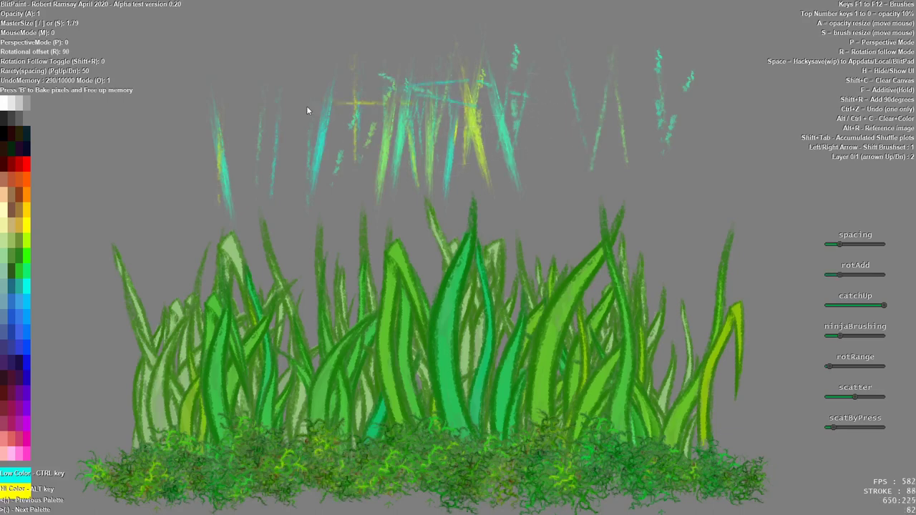
pyautogui.moveTo(246, 120)
pyautogui.mouseDown()
pyautogui.moveTo(501, 97)
pyautogui.moveTo(534, 108)
pyautogui.mouseUp()
pyautogui.moveTo(599, 103); pyautogui.dragTo(539, 117)
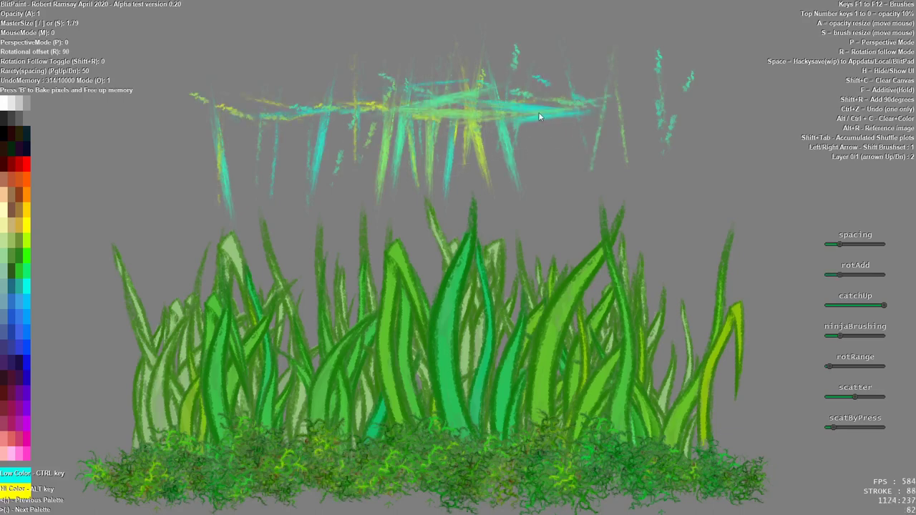
pyautogui.moveTo(676, 164)
pyautogui.mouseDown()
pyautogui.moveTo(598, 104)
pyautogui.moveTo(511, 101)
pyautogui.mouseUp()
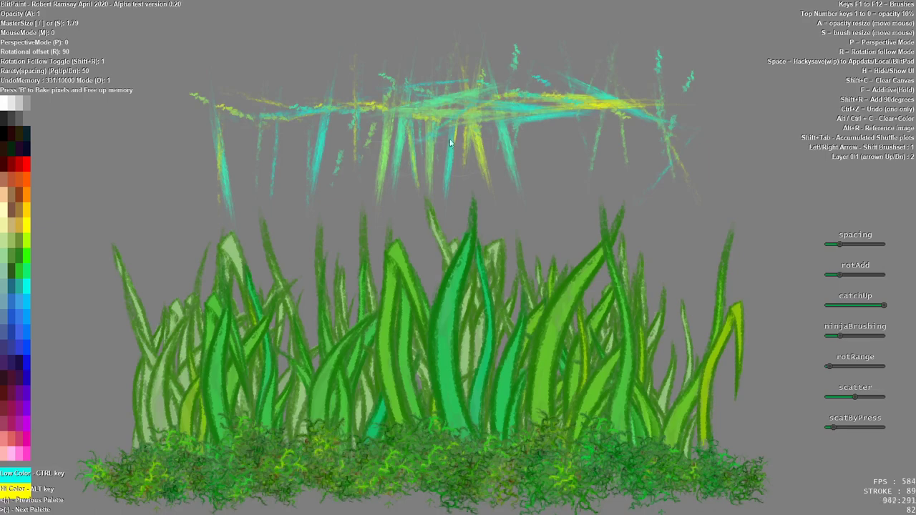
pyautogui.moveTo(698, 186)
pyautogui.mouseDown()
pyautogui.moveTo(491, 76)
pyautogui.moveTo(265, 95)
pyautogui.moveTo(170, 174)
pyautogui.moveTo(303, 82)
pyautogui.moveTo(566, 119)
pyautogui.moveTo(597, 154)
pyautogui.mouseUp()
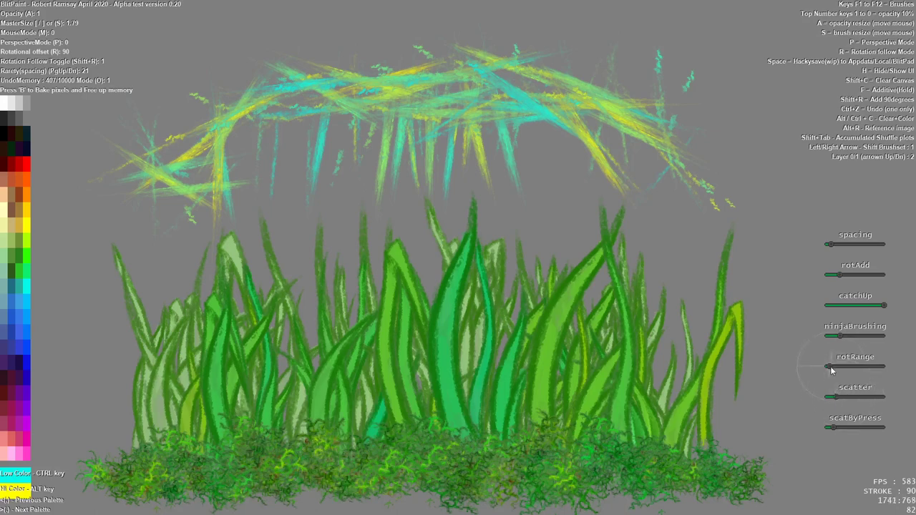
pyautogui.moveTo(692, 216)
pyautogui.mouseDown()
pyautogui.moveTo(644, 90)
pyautogui.moveTo(349, 77)
pyautogui.moveTo(158, 154)
pyautogui.moveTo(538, 116)
pyautogui.moveTo(584, 186)
pyautogui.mouseUp()
# Step: Switch to the stem brush and paint rows of teal, brown and orange mushroom stems rising from the moss
pyautogui.press('F2')
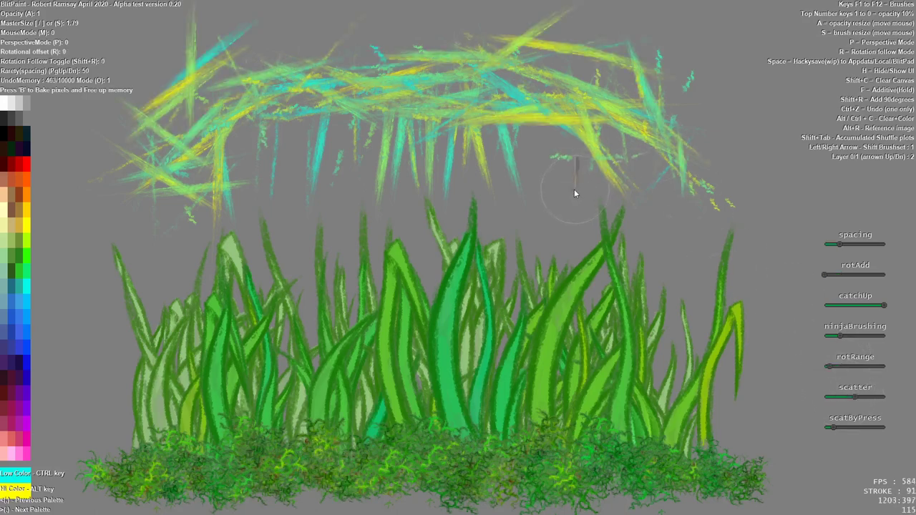
pyautogui.moveTo(507, 452)
pyautogui.mouseDown()
pyautogui.moveTo(207, 470)
pyautogui.moveTo(617, 443)
pyautogui.moveTo(615, 459)
pyautogui.moveTo(445, 456)
pyautogui.moveTo(398, 469)
pyautogui.moveTo(633, 460)
pyautogui.moveTo(365, 469)
pyautogui.mouseUp()
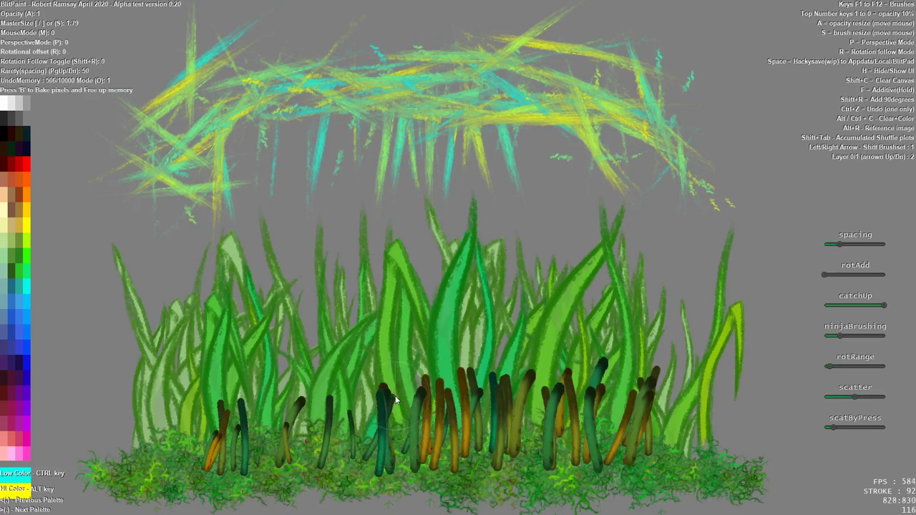
pyautogui.moveTo(691, 433)
pyautogui.mouseDown()
pyautogui.moveTo(322, 470)
pyautogui.moveTo(245, 468)
pyautogui.moveTo(189, 454)
pyautogui.mouseUp()
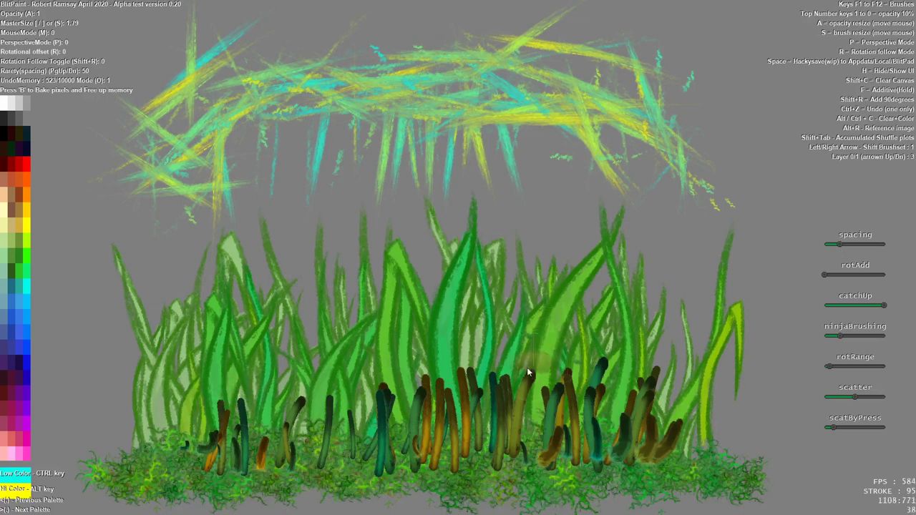
# Step: Stamp overlapping teal, olive and orange mushroom caps on the middle group of stems, working on layer 3
pyautogui.click(468, 358)
pyautogui.click(443, 351)
pyautogui.click(337, 380)
pyautogui.click(390, 387)
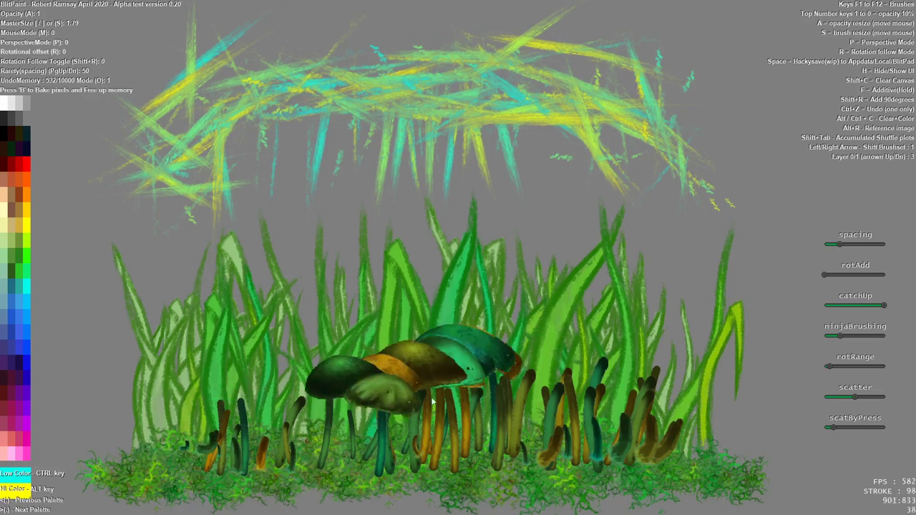
pyautogui.click(490, 378)
pyautogui.click(516, 379)
pyautogui.click(537, 372)
pyautogui.click(526, 401)
pyautogui.click(555, 390)
pyautogui.click(573, 383)
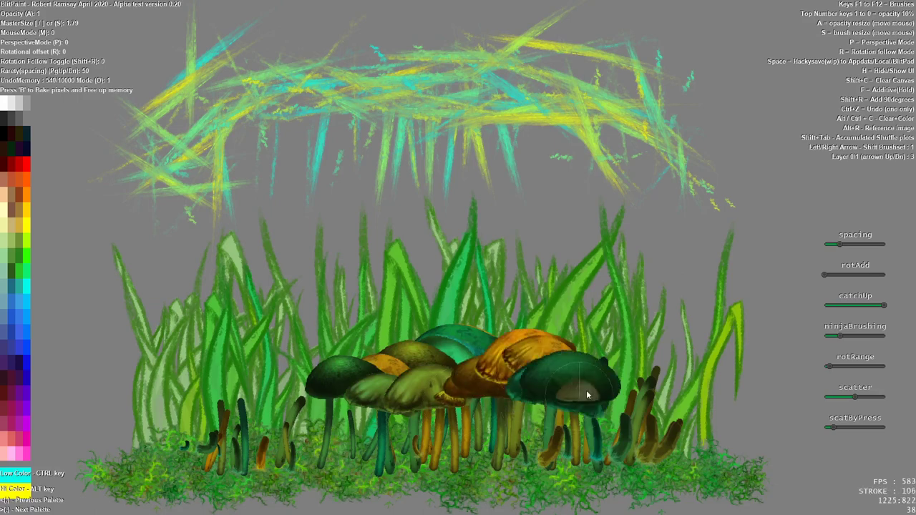
# Step: Add green, teal and mottled yellow-brown mushroom caps over the stems on the right side of the cluster
pyautogui.click(601, 387)
pyautogui.click(630, 390)
pyautogui.click(629, 404)
pyautogui.click(594, 418)
pyautogui.click(566, 419)
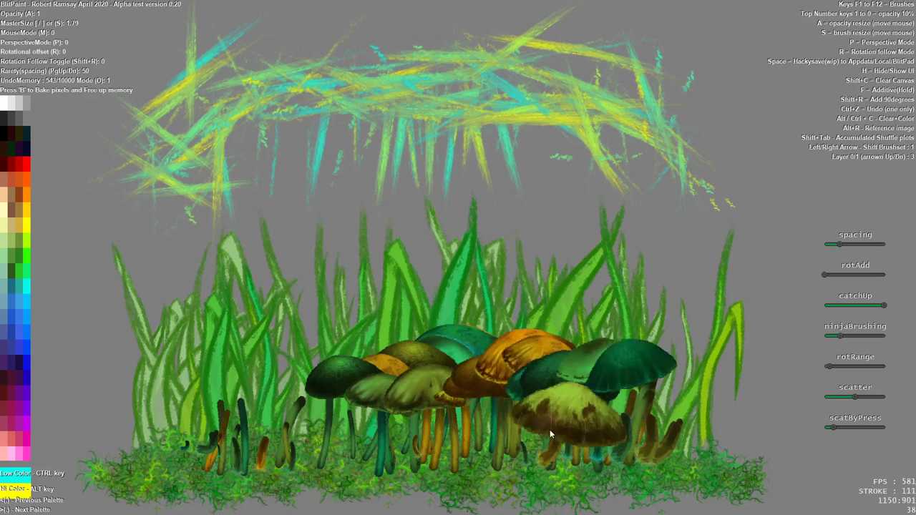
pyautogui.click(637, 407)
pyautogui.click(677, 414)
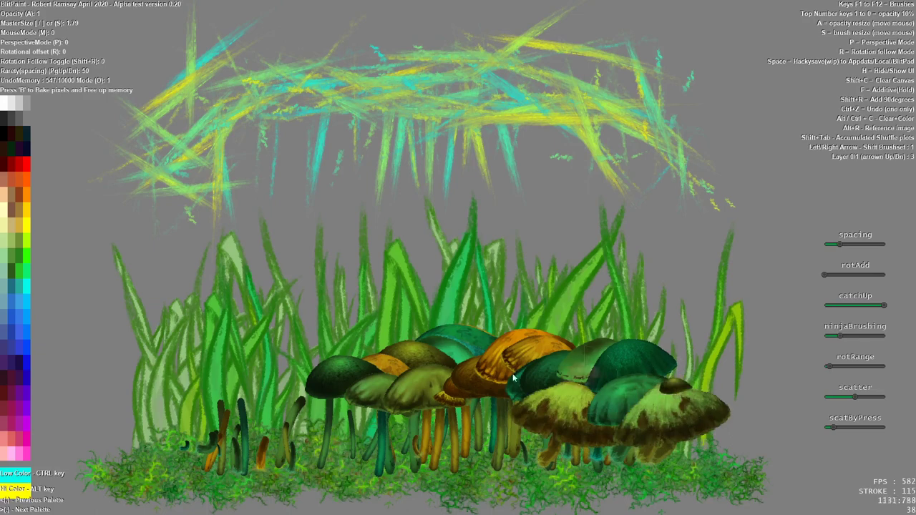
# Step: Stamp orange, olive and teal caps over the left stems, and add dark green caps in front of the middle stems
pyautogui.click(288, 413)
pyautogui.click(280, 417)
pyautogui.click(233, 390)
pyautogui.click(220, 400)
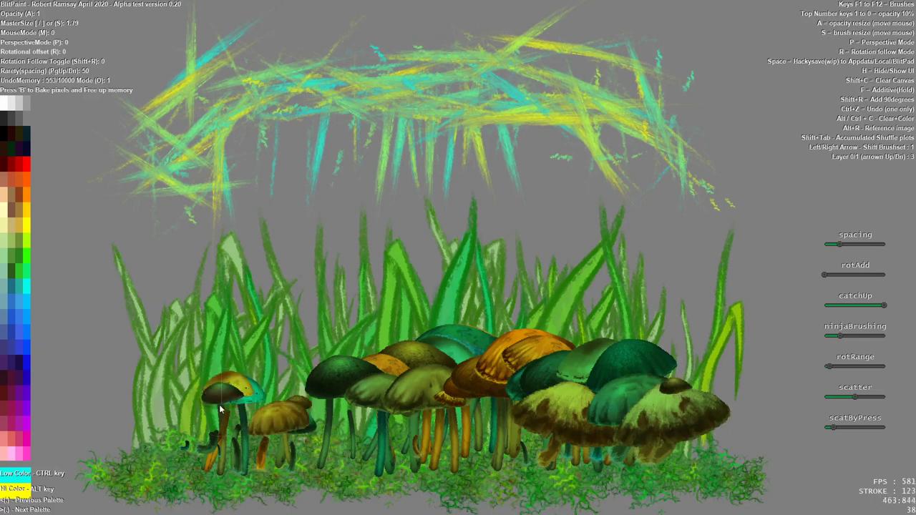
pyautogui.click(247, 404)
pyautogui.click(193, 429)
pyautogui.click(265, 438)
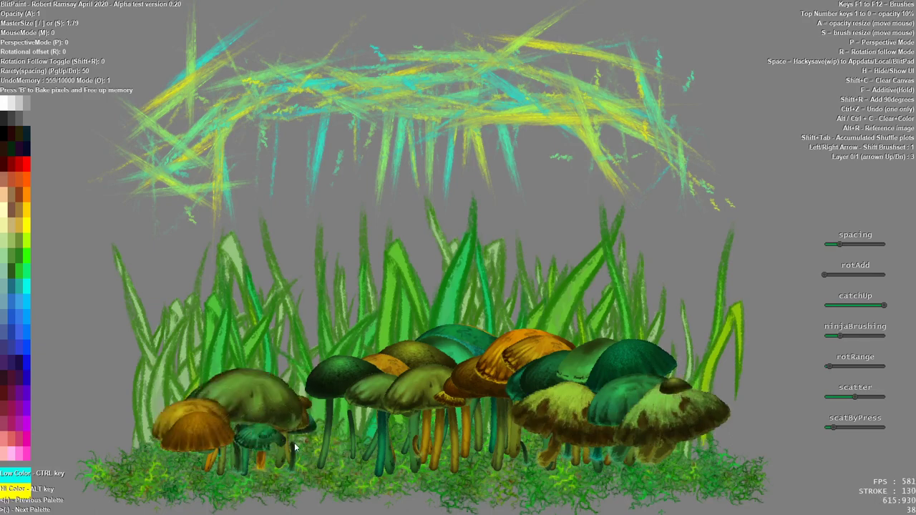
pyautogui.click(295, 447)
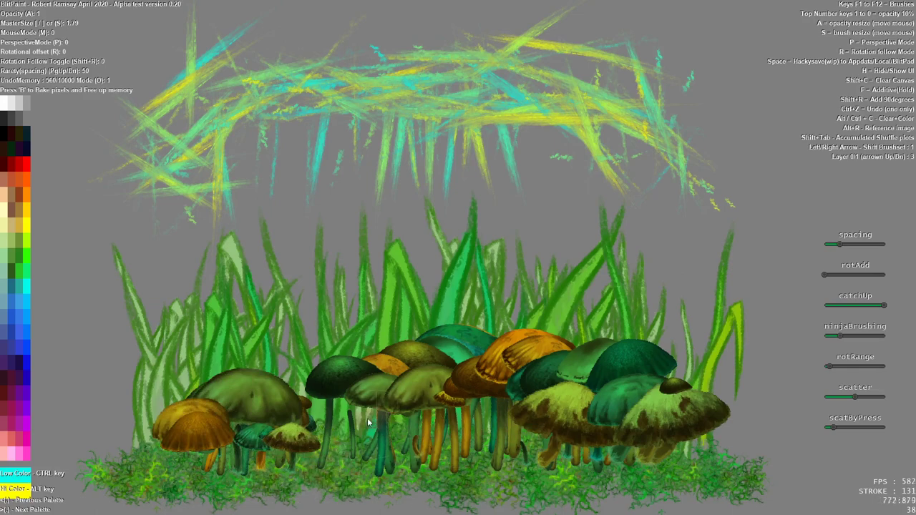
pyautogui.click(356, 444)
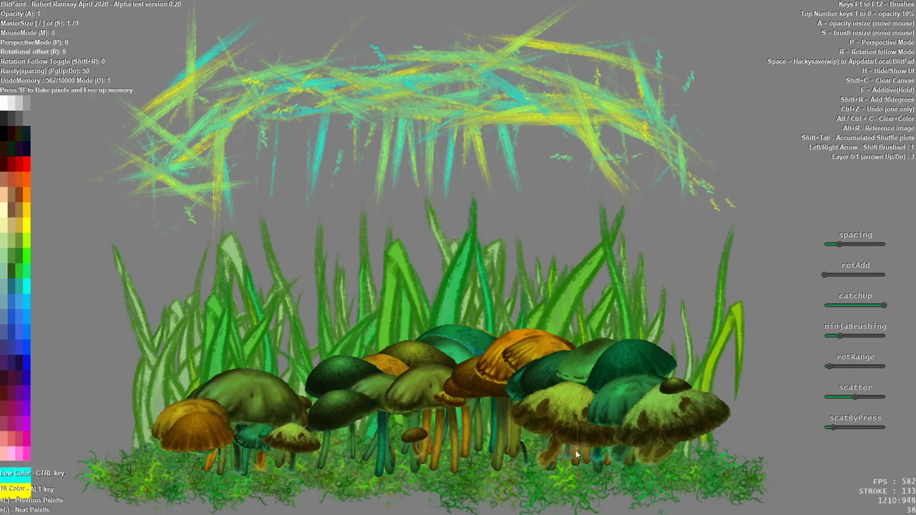
pyautogui.click(531, 461)
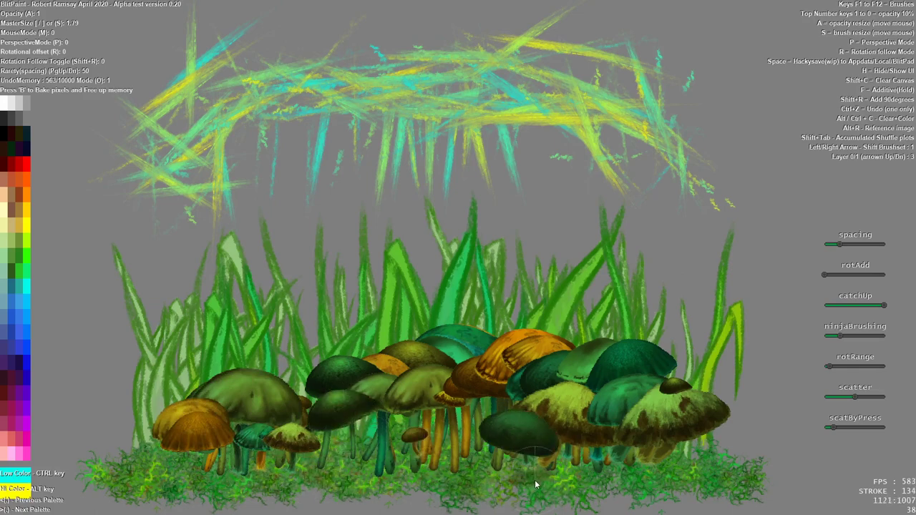
# Step: Choose near-white low and high colours and place small pale pink mushrooms along the moss in the foreground
pyautogui.keyDown('ctrl'); pyautogui.click(10, 107); pyautogui.keyUp('ctrl')
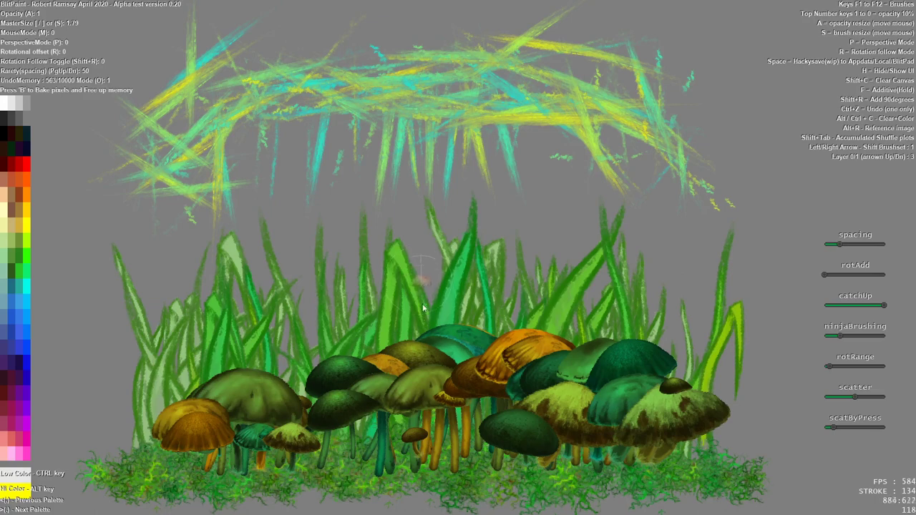
pyautogui.keyDown('alt'); pyautogui.click(15, 107); pyautogui.keyUp('alt')
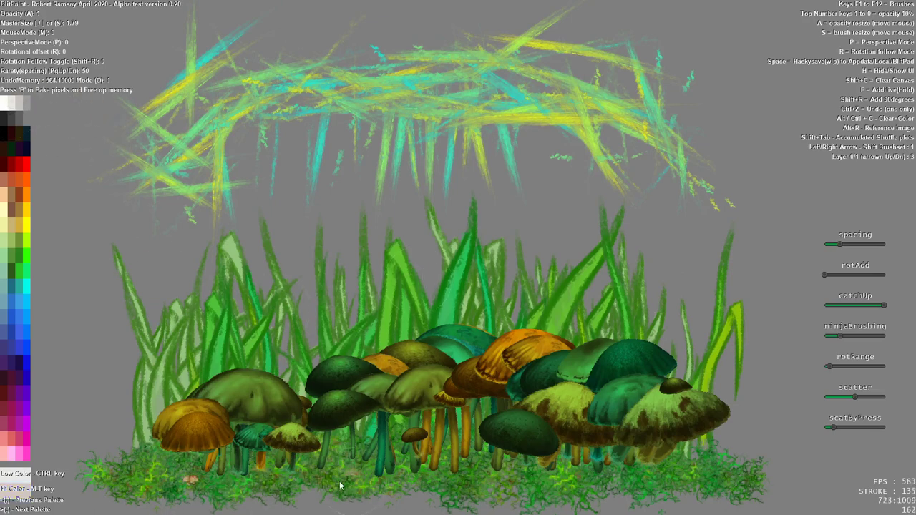
pyautogui.click(286, 480)
pyautogui.click(324, 480)
pyautogui.click(361, 475)
pyautogui.click(481, 478)
pyautogui.click(510, 476)
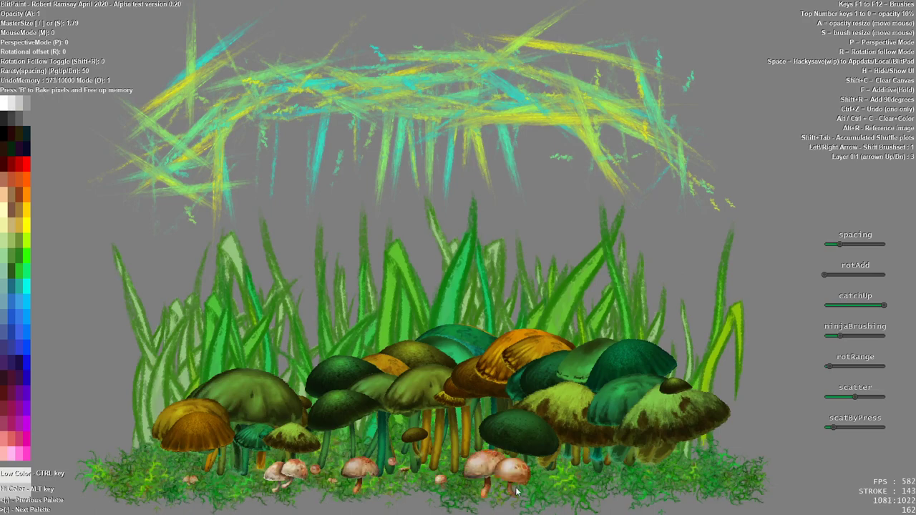
# Step: Add more small pale pink mushrooms along the moss in front of the large caps, from the middle to the right end
pyautogui.click(538, 472)
pyautogui.click(565, 468)
pyautogui.click(598, 465)
pyautogui.click(627, 475)
pyautogui.click(715, 475)
pyautogui.click(676, 472)
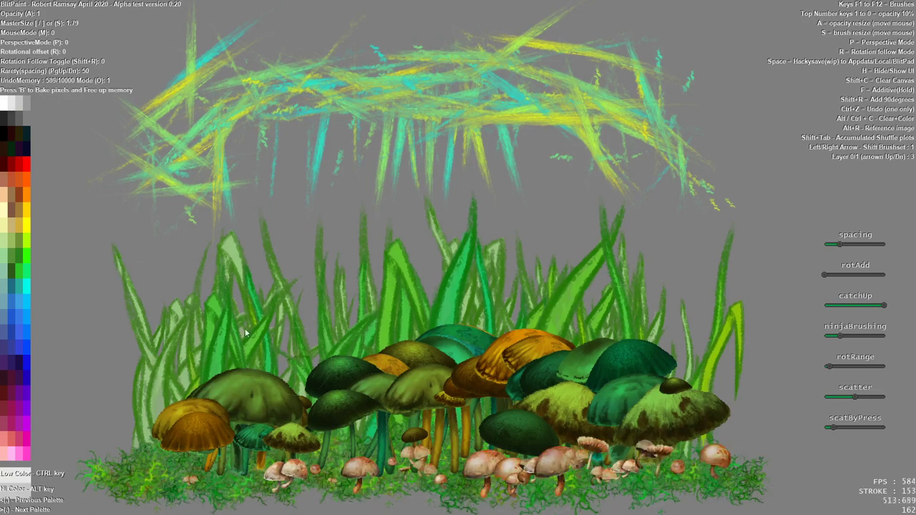
# Step: Choose a yellow low colour and white high colour, and place small yellow-orange mushrooms in the left and middle foreground moss
pyautogui.keyDown('alt'); pyautogui.click(5, 110); pyautogui.keyUp('alt')
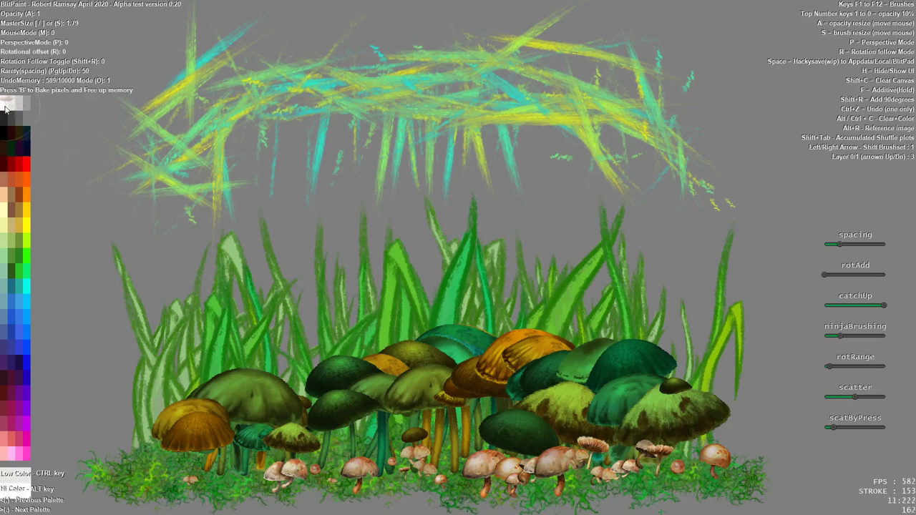
pyautogui.click(268, 484)
pyautogui.click(247, 486)
pyautogui.click(218, 499)
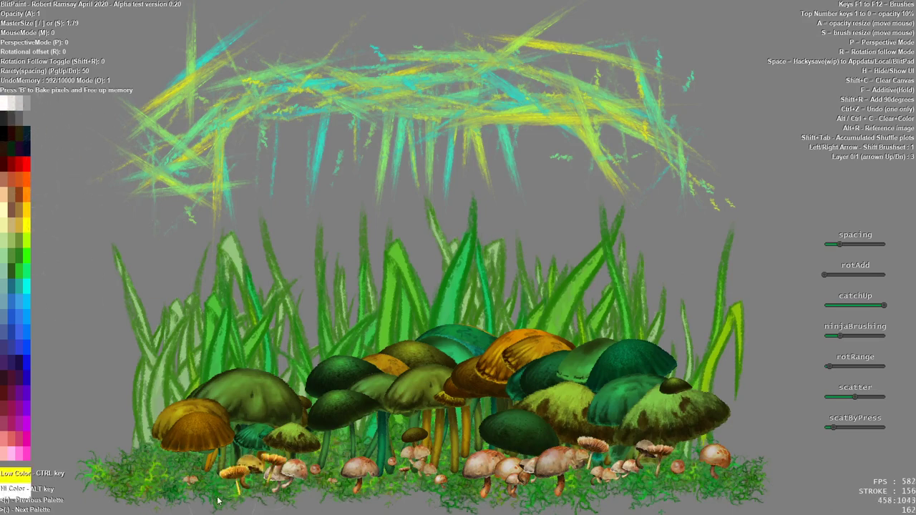
pyautogui.click(180, 493)
pyautogui.click(435, 469)
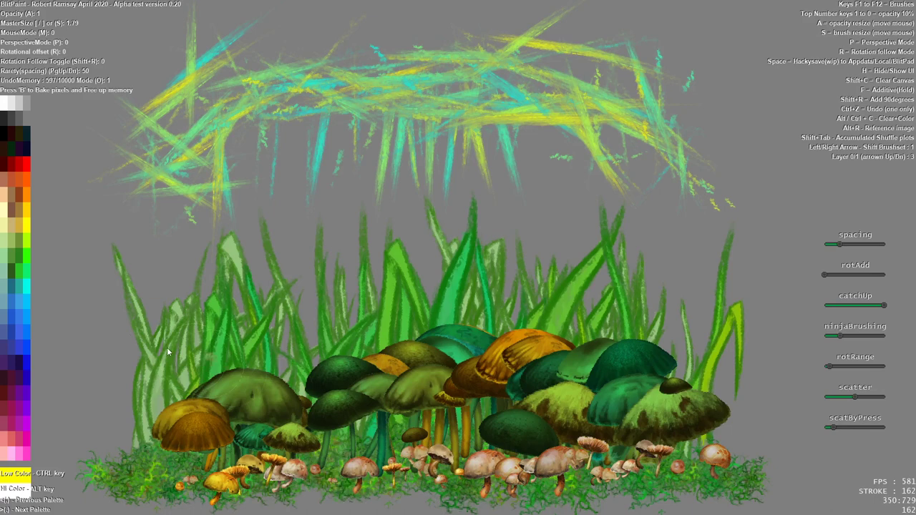
# Step: Change the high colour to light blue and stamp small teal, green and yellow mushrooms across the middle and right foreground
pyautogui.keyDown('alt'); pyautogui.click(30, 306); pyautogui.keyUp('alt')
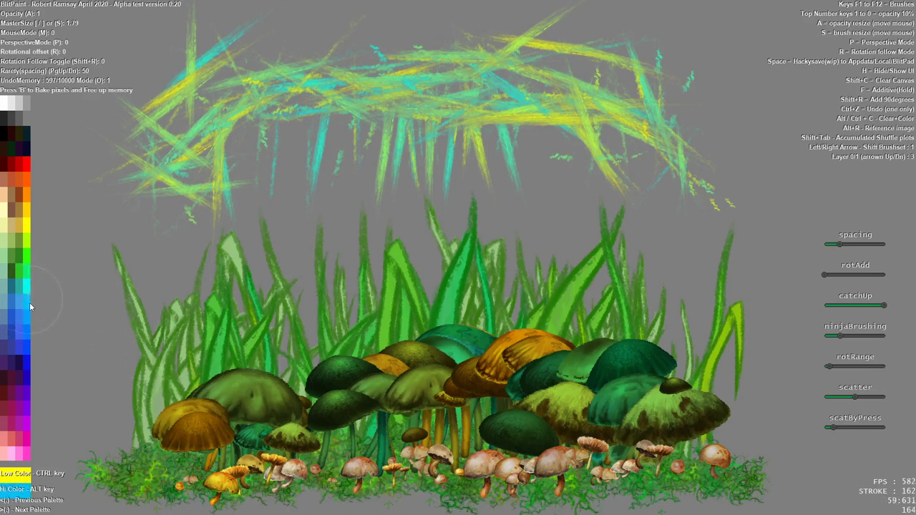
pyautogui.moveTo(367, 485)
pyautogui.mouseDown()
pyautogui.moveTo(652, 494)
pyautogui.moveTo(681, 481)
pyautogui.mouseUp()
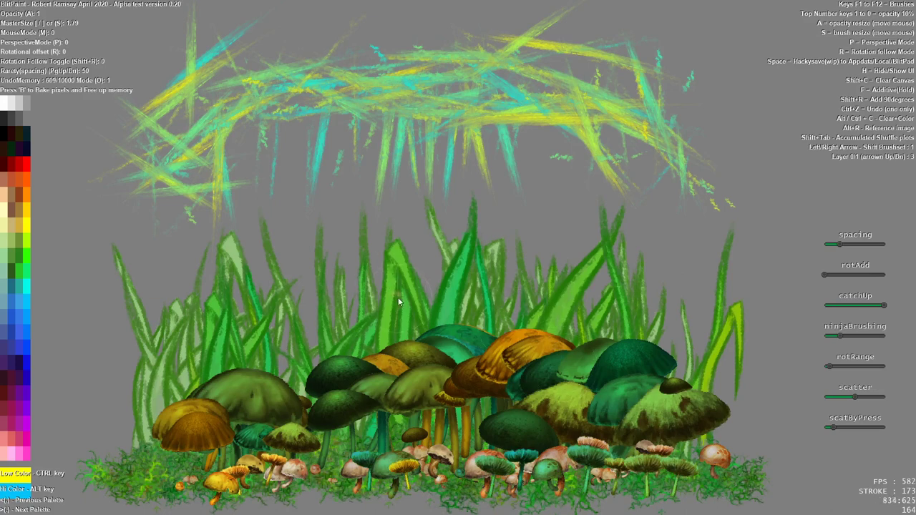
# Step: Choose a flower brush at size 1.08 with near-white low and high colours, and paint a band of pink, lilac and crimson flowers above the grass
pyautogui.press('F6')
pyautogui.press('F7')
pyautogui.press('F8')
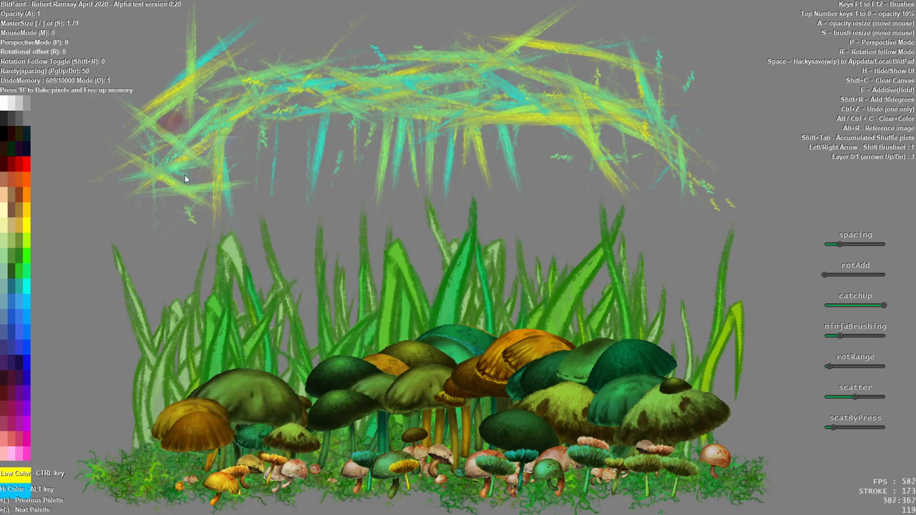
pyautogui.click(215, 143)
pyautogui.hotkey('ctrl', 'z')
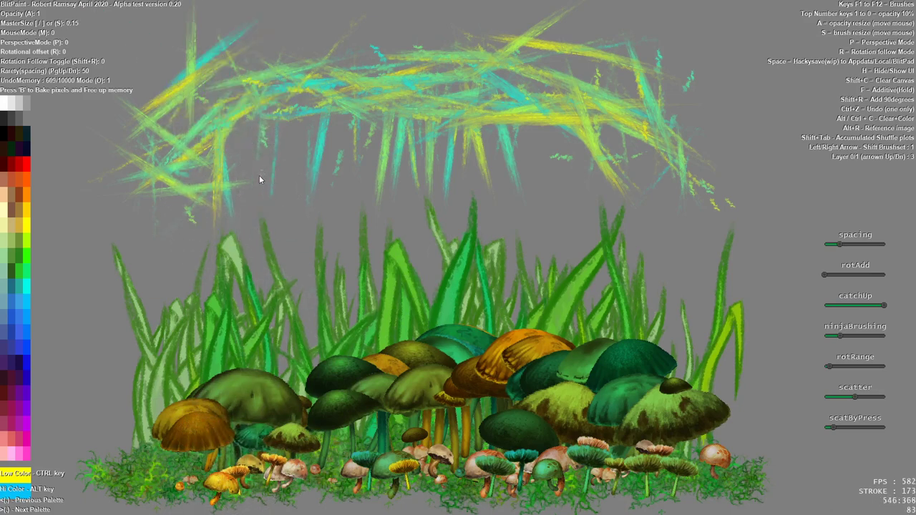
pyautogui.keyDown('alt'); pyautogui.click(12, 105); pyautogui.keyUp('alt')
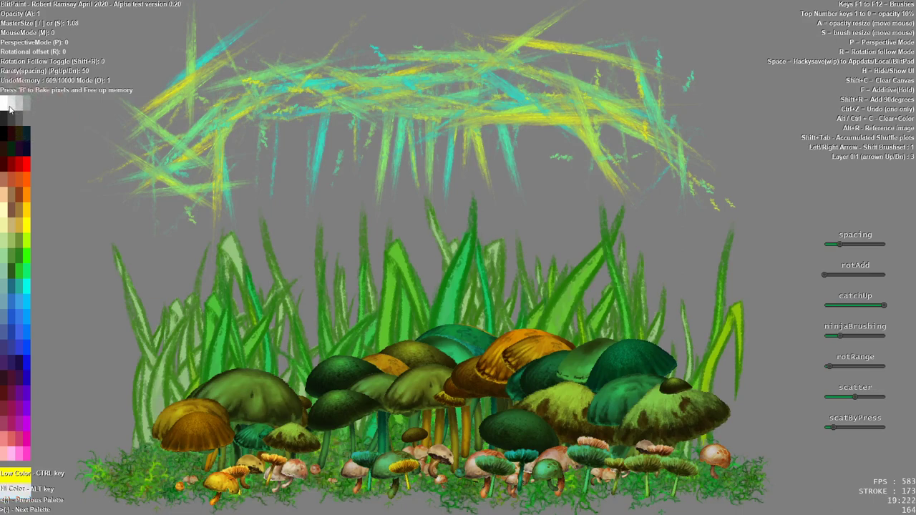
pyautogui.keyDown('ctrl'); pyautogui.click(4, 104); pyautogui.keyUp('ctrl')
pyautogui.click(230, 174)
pyautogui.moveTo(231, 174)
pyautogui.mouseDown()
pyautogui.moveTo(360, 154)
pyautogui.moveTo(415, 172)
pyautogui.moveTo(558, 176)
pyautogui.moveTo(741, 159)
pyautogui.mouseUp()
pyautogui.moveTo(627, 182)
pyautogui.mouseDown()
pyautogui.moveTo(523, 163)
pyautogui.moveTo(247, 195)
pyautogui.moveTo(196, 189)
pyautogui.moveTo(674, 187)
pyautogui.moveTo(628, 193)
pyautogui.moveTo(525, 177)
pyautogui.moveTo(445, 202)
pyautogui.moveTo(392, 181)
pyautogui.moveTo(266, 188)
pyautogui.moveTo(398, 181)
pyautogui.moveTo(495, 190)
pyautogui.moveTo(604, 176)
pyautogui.moveTo(335, 186)
pyautogui.moveTo(219, 213)
pyautogui.moveTo(361, 201)
pyautogui.moveTo(535, 203)
pyautogui.moveTo(597, 219)
pyautogui.moveTo(476, 210)
pyautogui.moveTo(286, 228)
pyautogui.moveTo(381, 219)
pyautogui.moveTo(397, 234)
pyautogui.moveTo(380, 215)
pyautogui.moveTo(246, 204)
pyautogui.moveTo(256, 216)
pyautogui.moveTo(418, 213)
pyautogui.mouseUp()
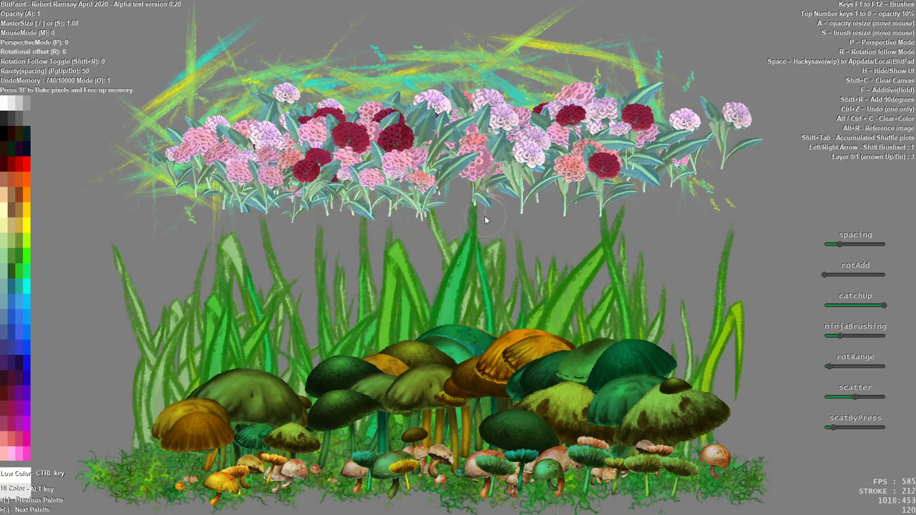
# Step: Paint further overlapping rows of star flowers, daisies, purple-and-white blooms, roses and pink blossoms below the first flower band
pyautogui.moveTo(485, 215)
pyautogui.mouseDown()
pyautogui.moveTo(283, 201)
pyautogui.moveTo(228, 214)
pyautogui.moveTo(278, 224)
pyautogui.moveTo(553, 202)
pyautogui.moveTo(619, 207)
pyautogui.moveTo(625, 222)
pyautogui.moveTo(384, 223)
pyautogui.mouseUp()
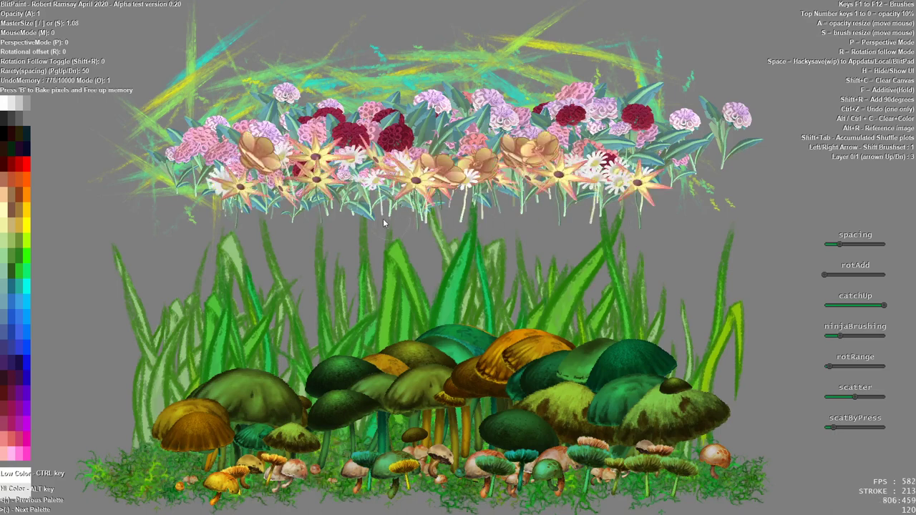
pyautogui.moveTo(240, 224)
pyautogui.mouseDown()
pyautogui.moveTo(587, 231)
pyautogui.moveTo(581, 251)
pyautogui.moveTo(429, 246)
pyautogui.moveTo(354, 239)
pyautogui.moveTo(294, 214)
pyautogui.mouseUp()
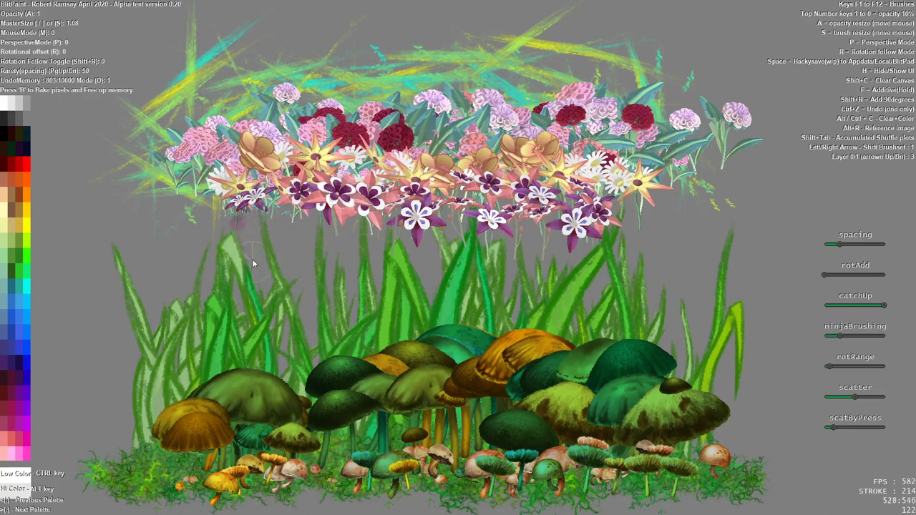
pyautogui.moveTo(252, 259)
pyautogui.mouseDown()
pyautogui.moveTo(516, 250)
pyautogui.moveTo(561, 265)
pyautogui.moveTo(525, 281)
pyautogui.moveTo(383, 279)
pyautogui.moveTo(317, 267)
pyautogui.moveTo(321, 274)
pyautogui.moveTo(307, 280)
pyautogui.moveTo(271, 278)
pyautogui.moveTo(372, 291)
pyautogui.moveTo(553, 289)
pyautogui.moveTo(290, 302)
pyautogui.moveTo(359, 266)
pyautogui.mouseUp()
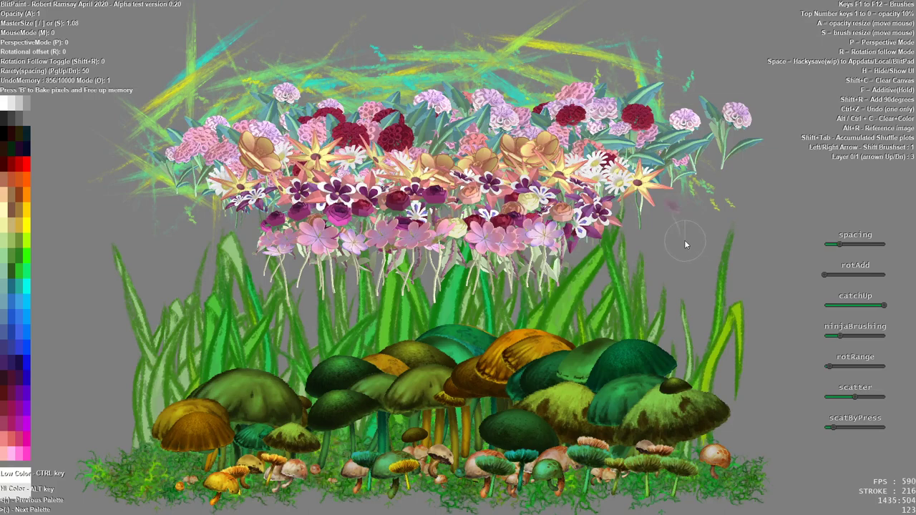
# Step: Switch to brush set 2 and clear the canvas
pyautogui.press('Right')
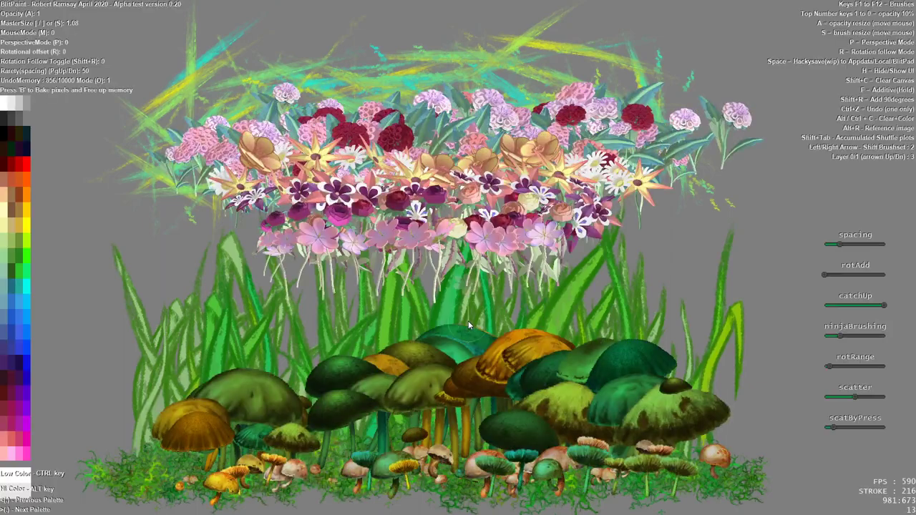
pyautogui.moveTo(468, 321); pyautogui.dragTo(463, 245)
pyautogui.hotkey('shift', 'c')
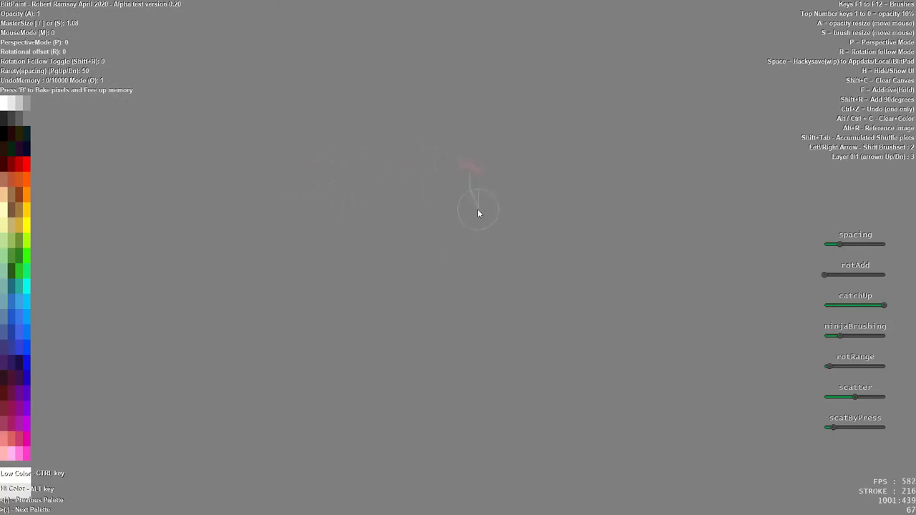
# Step: Enlarge the brush to 1.83 and paint beige and blue-grey rock textures across the lower part of the canvas
pyautogui.moveTo(472, 209); pyautogui.dragTo(458, 194)
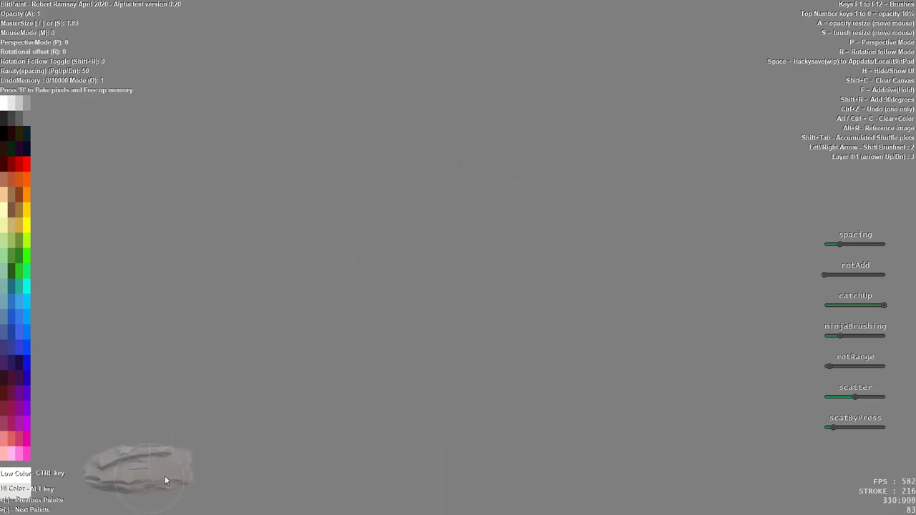
pyautogui.moveTo(164, 481)
pyautogui.mouseDown()
pyautogui.moveTo(722, 508)
pyautogui.moveTo(788, 465)
pyautogui.moveTo(42, 465)
pyautogui.mouseUp()
pyautogui.moveTo(741, 478)
pyautogui.mouseDown()
pyautogui.moveTo(769, 487)
pyautogui.moveTo(455, 479)
pyautogui.mouseUp()
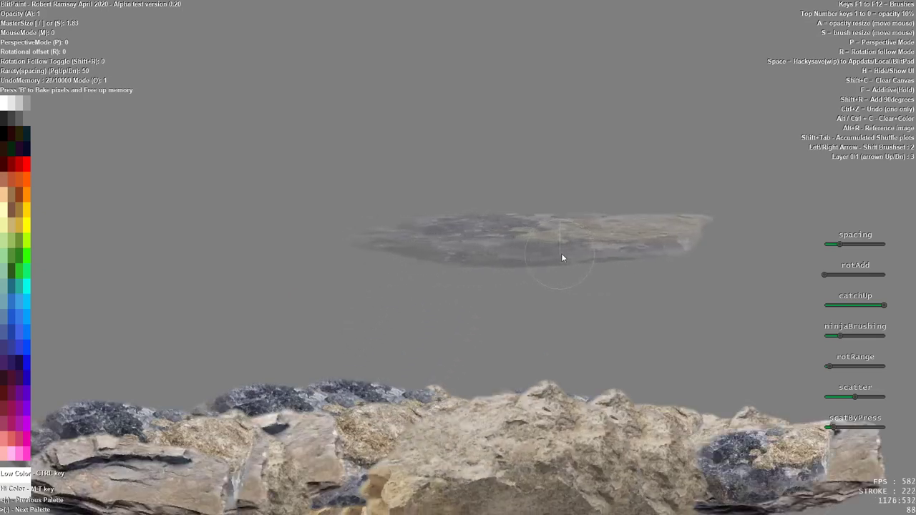
pyautogui.moveTo(565, 501)
pyautogui.mouseDown()
pyautogui.moveTo(329, 508)
pyautogui.moveTo(64, 487)
pyautogui.moveTo(873, 401)
pyautogui.mouseUp()
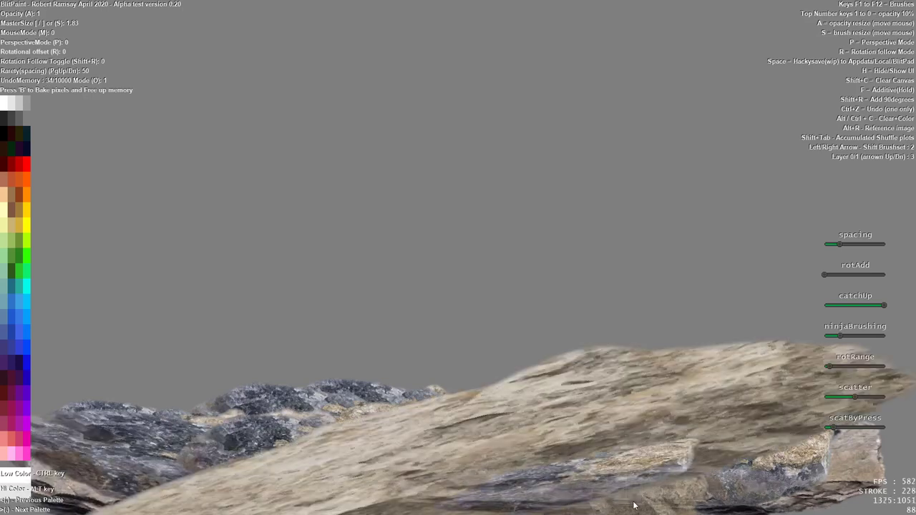
pyautogui.moveTo(215, 458); pyautogui.dragTo(909, 443)
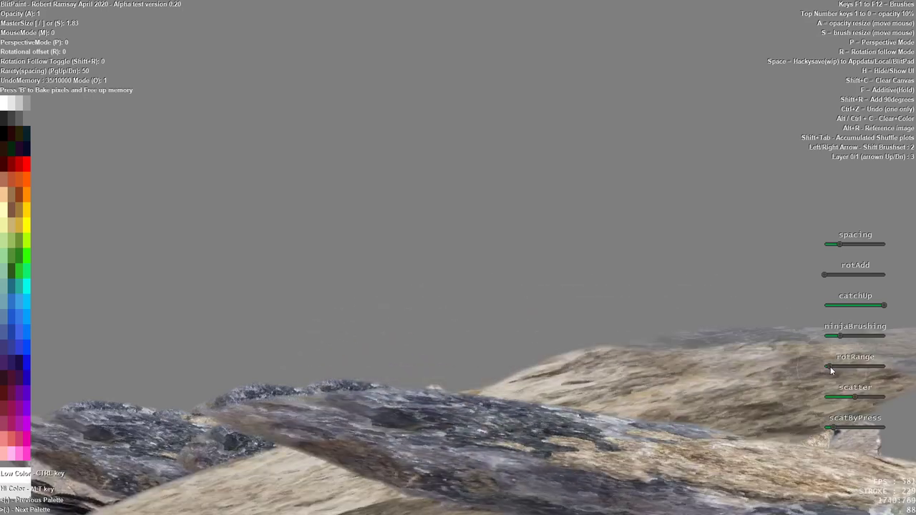
# Step: Reduce rotRange and scatter, turn on perspective mode, and paint rocky ground with layers narrowing to a peak at the upper middle
pyautogui.moveTo(855, 397); pyautogui.dragTo(829, 397)
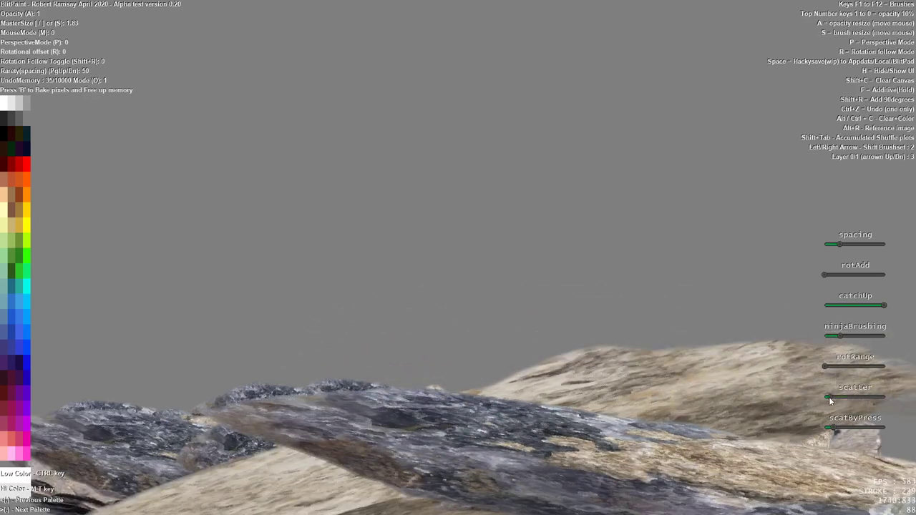
pyautogui.moveTo(777, 445)
pyautogui.mouseDown()
pyautogui.moveTo(449, 489)
pyautogui.moveTo(321, 489)
pyautogui.moveTo(631, 485)
pyautogui.moveTo(434, 445)
pyautogui.moveTo(222, 428)
pyautogui.moveTo(267, 400)
pyautogui.moveTo(529, 387)
pyautogui.moveTo(673, 402)
pyautogui.moveTo(406, 428)
pyautogui.moveTo(246, 457)
pyautogui.mouseUp()
pyautogui.press('p')
pyautogui.click(653, 455)
pyautogui.moveTo(458, 230)
pyautogui.mouseDown()
pyautogui.moveTo(484, 242)
pyautogui.moveTo(399, 211)
pyautogui.moveTo(411, 201)
pyautogui.moveTo(503, 207)
pyautogui.moveTo(390, 214)
pyautogui.moveTo(333, 233)
pyautogui.moveTo(609, 232)
pyautogui.moveTo(679, 267)
pyautogui.moveTo(400, 300)
pyautogui.moveTo(229, 360)
pyautogui.moveTo(457, 386)
pyautogui.moveTo(685, 450)
pyautogui.mouseUp()
pyautogui.moveTo(458, 96)
pyautogui.mouseDown()
pyautogui.moveTo(443, 53)
pyautogui.moveTo(416, 428)
pyautogui.mouseUp()
pyautogui.moveTo(411, 501)
pyautogui.mouseDown()
pyautogui.moveTo(429, 473)
pyautogui.moveTo(472, 456)
pyautogui.mouseUp()
pyautogui.moveTo(444, 365)
pyautogui.mouseDown()
pyautogui.moveTo(383, 322)
pyautogui.moveTo(345, 270)
pyautogui.moveTo(457, 288)
pyautogui.moveTo(489, 319)
pyautogui.moveTo(473, 281)
pyautogui.moveTo(406, 246)
pyautogui.moveTo(330, 290)
pyautogui.moveTo(442, 312)
pyautogui.moveTo(664, 303)
pyautogui.moveTo(673, 358)
pyautogui.moveTo(626, 395)
pyautogui.moveTo(295, 432)
pyautogui.moveTo(264, 458)
pyautogui.moveTo(190, 316)
pyautogui.moveTo(454, 335)
pyautogui.moveTo(672, 280)
pyautogui.moveTo(702, 335)
pyautogui.moveTo(645, 409)
pyautogui.moveTo(458, 292)
pyautogui.moveTo(551, 240)
pyautogui.moveTo(450, 173)
pyautogui.moveTo(441, 184)
pyautogui.moveTo(525, 247)
pyautogui.moveTo(494, 258)
pyautogui.mouseUp()
# Step: With a square brush at size 0.82, cyan low and dark red high colours and full opacity, paint a short hooked stroke on the rock
pyautogui.press('5')
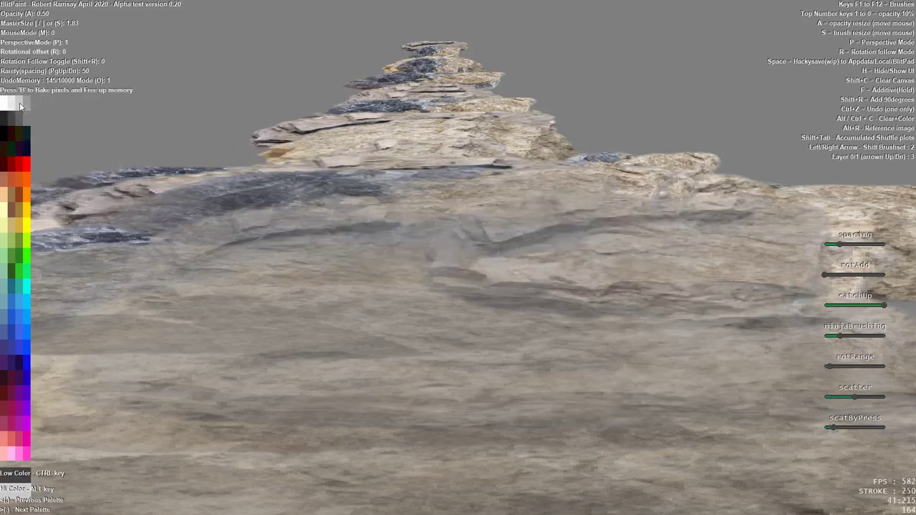
pyautogui.press('s')
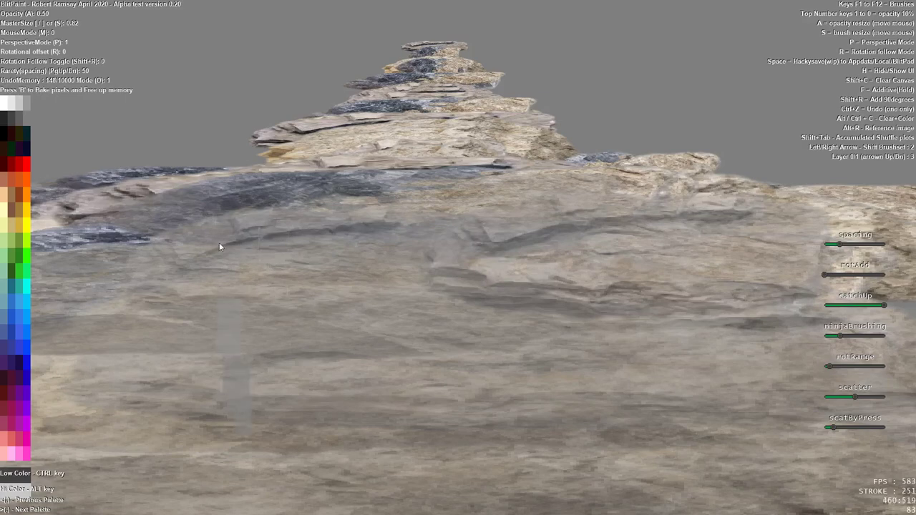
pyautogui.press('ctrl')
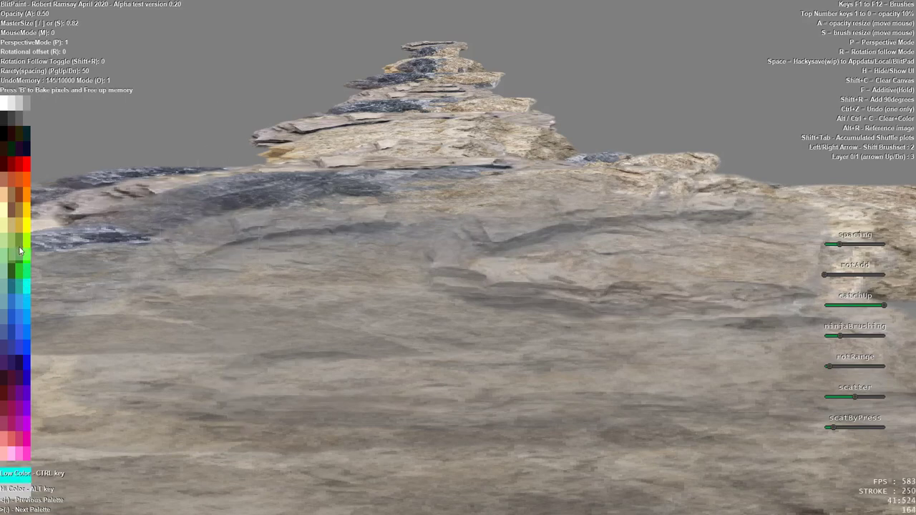
pyautogui.press('alt')
pyautogui.press('0')
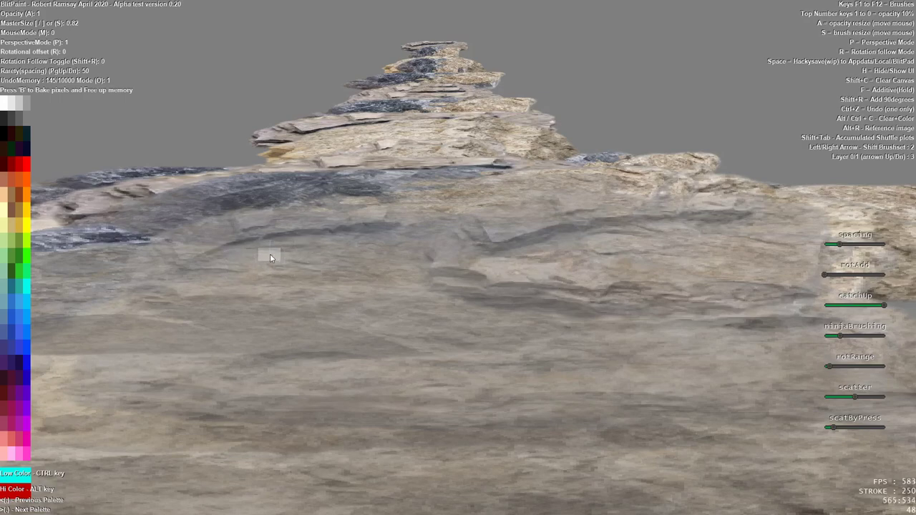
pyautogui.moveTo(270, 258)
pyautogui.mouseDown()
pyautogui.moveTo(390, 250)
pyautogui.moveTo(393, 295)
pyautogui.moveTo(389, 260)
pyautogui.moveTo(292, 255)
pyautogui.moveTo(397, 260)
pyautogui.moveTo(389, 262)
pyautogui.moveTo(394, 282)
pyautogui.moveTo(386, 278)
pyautogui.moveTo(394, 304)
pyautogui.mouseUp()
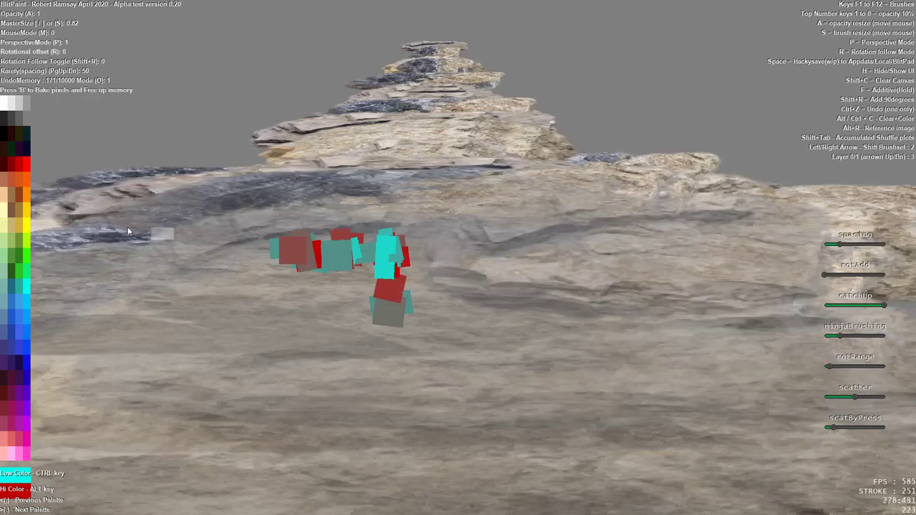
# Step: Set both colours to black, spacing to 9 and brush size to 0.46, and paint three test strokes on the right of the rock
pyautogui.keyDown('ctrl'); pyautogui.click(6, 136); pyautogui.keyUp('ctrl')
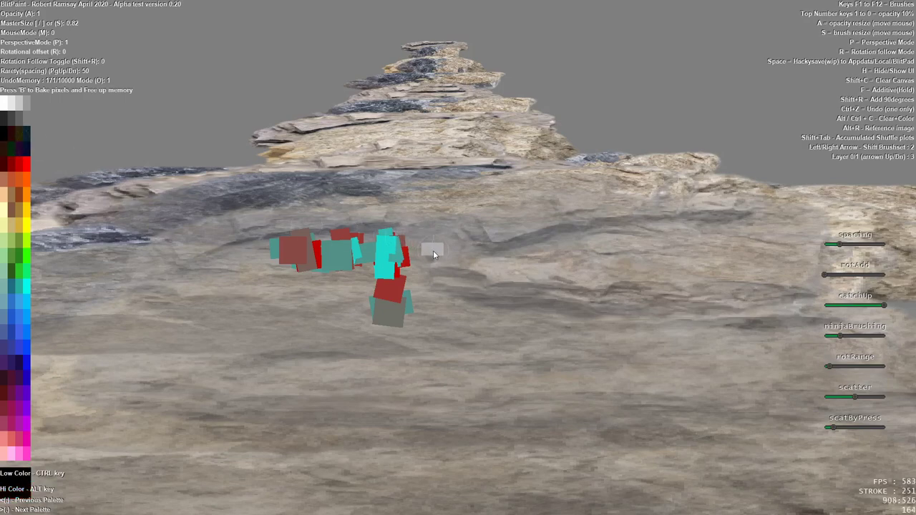
pyautogui.moveTo(838, 244); pyautogui.dragTo(827, 245)
pyautogui.moveTo(531, 258)
pyautogui.mouseDown()
pyautogui.moveTo(635, 261)
pyautogui.moveTo(633, 299)
pyautogui.moveTo(632, 263)
pyautogui.moveTo(550, 263)
pyautogui.mouseUp()
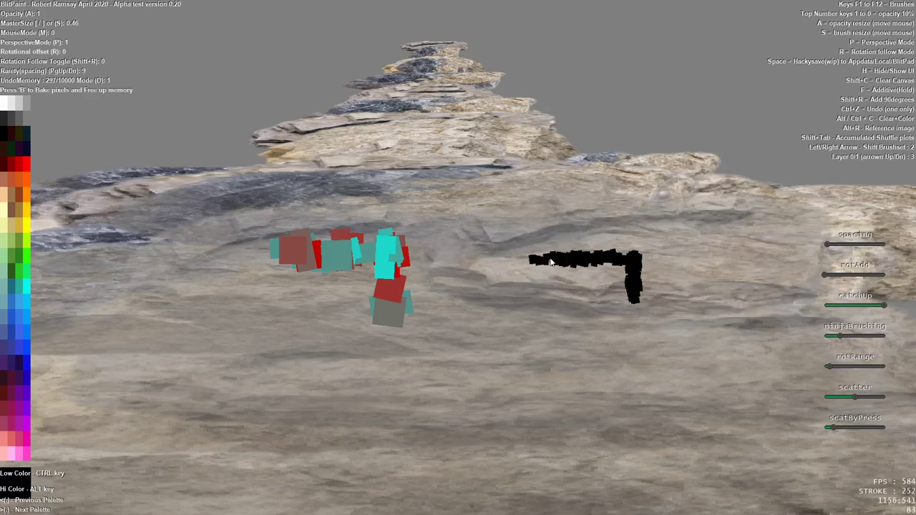
pyautogui.click(558, 351)
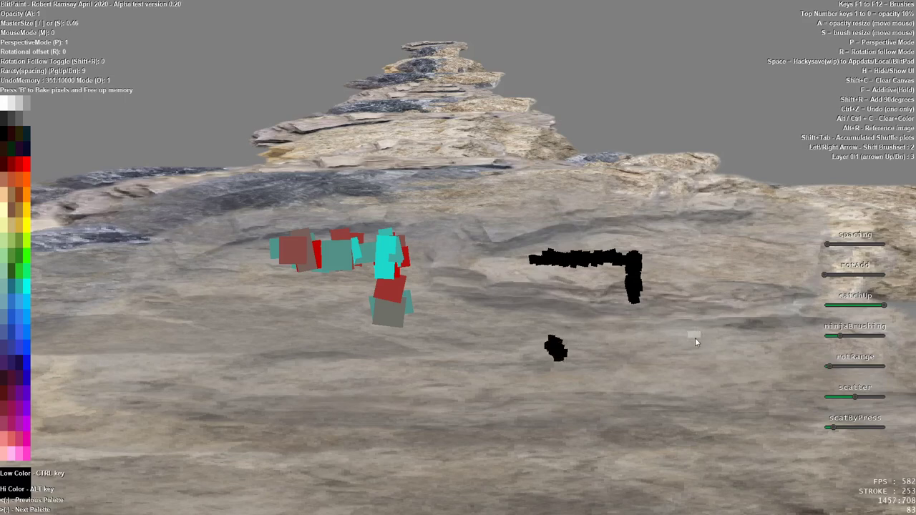
pyautogui.moveTo(703, 312)
pyautogui.mouseDown()
pyautogui.moveTo(705, 465)
pyautogui.moveTo(697, 326)
pyautogui.moveTo(697, 446)
pyautogui.mouseUp()
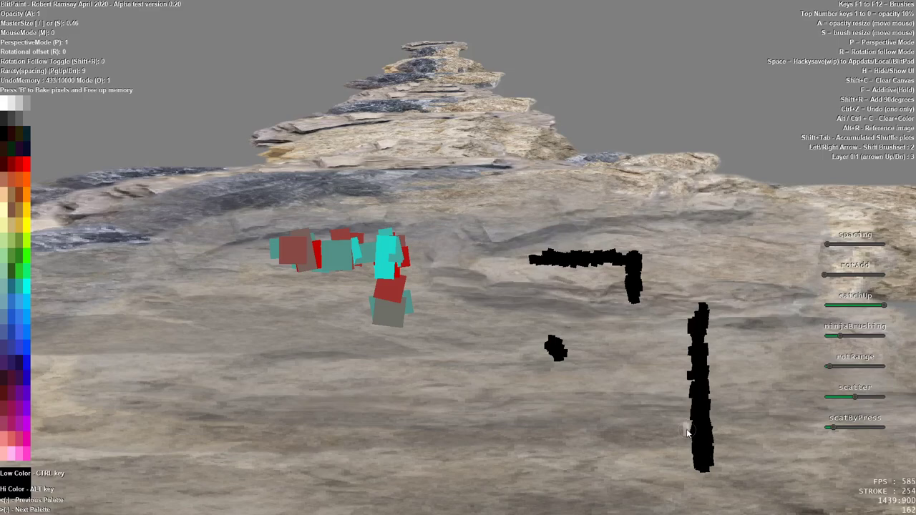
# Step: Undo the three black test strokes
pyautogui.hotkey('ctrl', 'z')
pyautogui.hotkey('ctrl', 'z')
pyautogui.hotkey('ctrl', 'z')
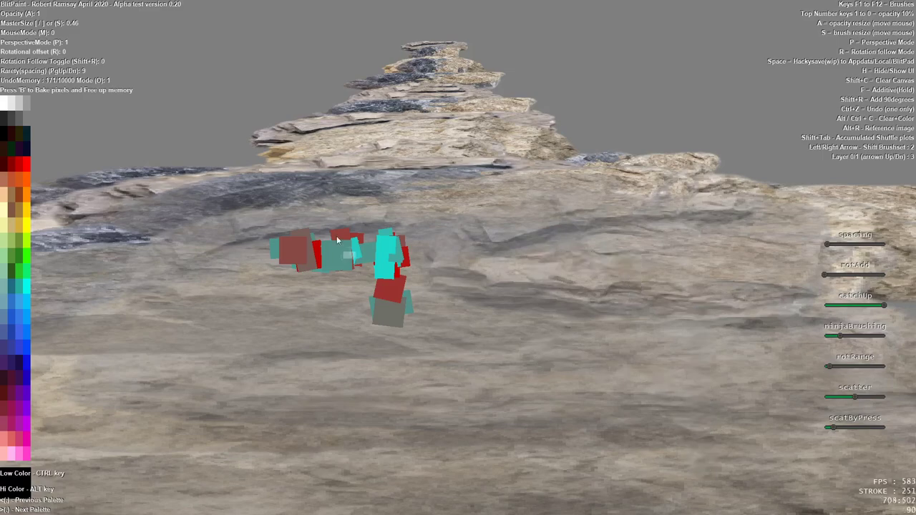
# Step: Pixelate the rock painting and vary the pixel block size between coarse and fine
pyautogui.press('Tab')
pyautogui.press('Tab')
pyautogui.press('Tab')
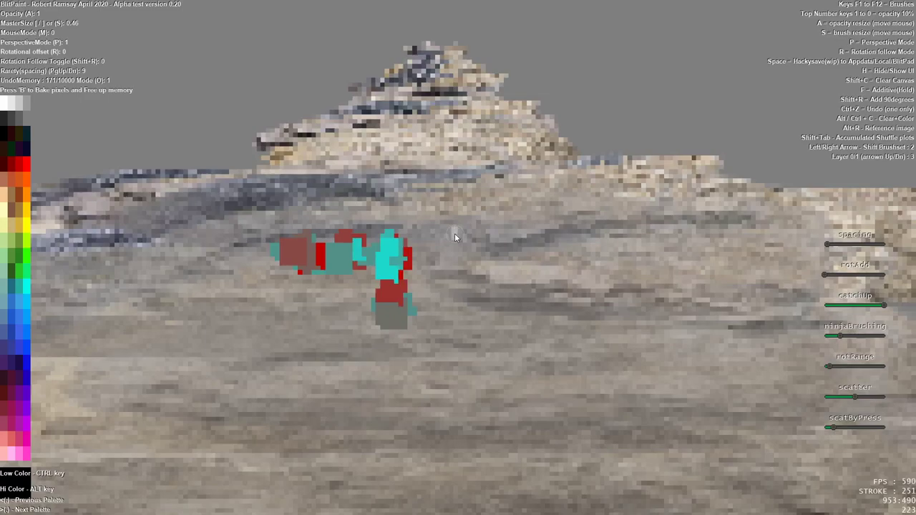
pyautogui.scroll(2, 455, 233)
pyautogui.scroll(-4, 454, 233)
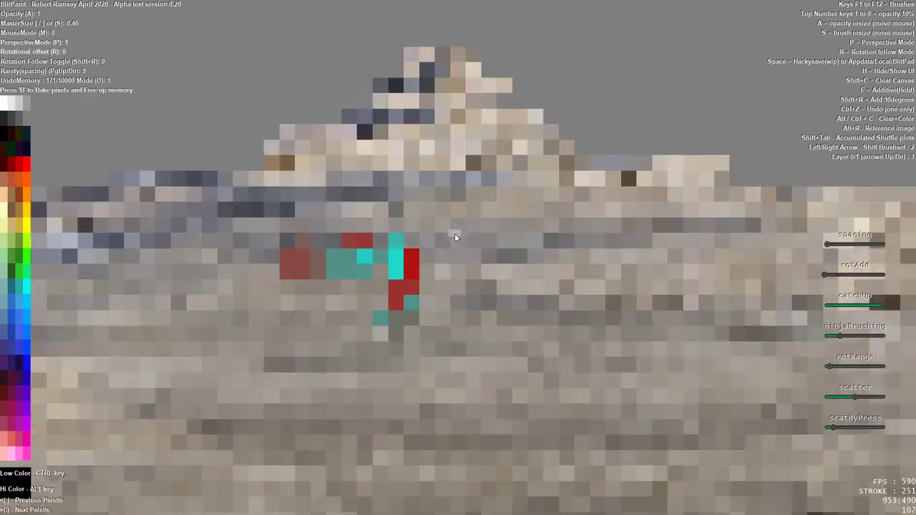
pyautogui.scroll(4, 454, 234)
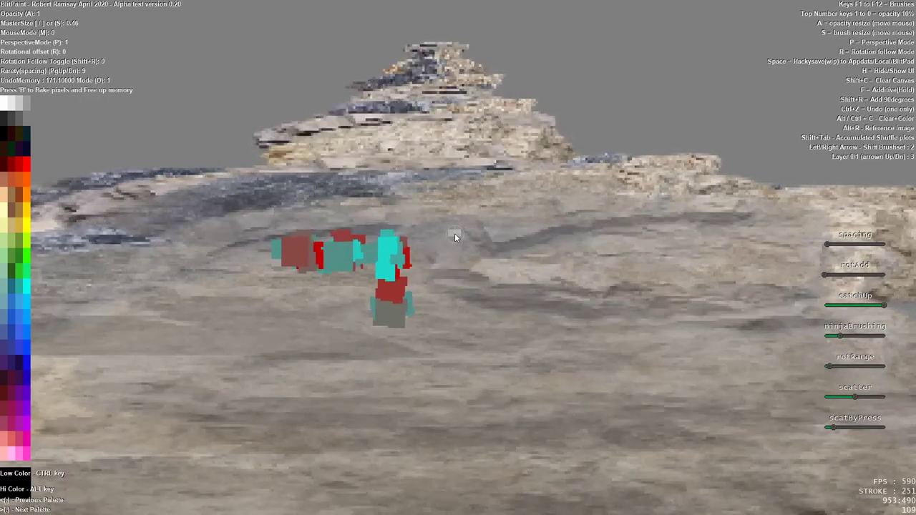
pyautogui.scroll(-3, 455, 233)
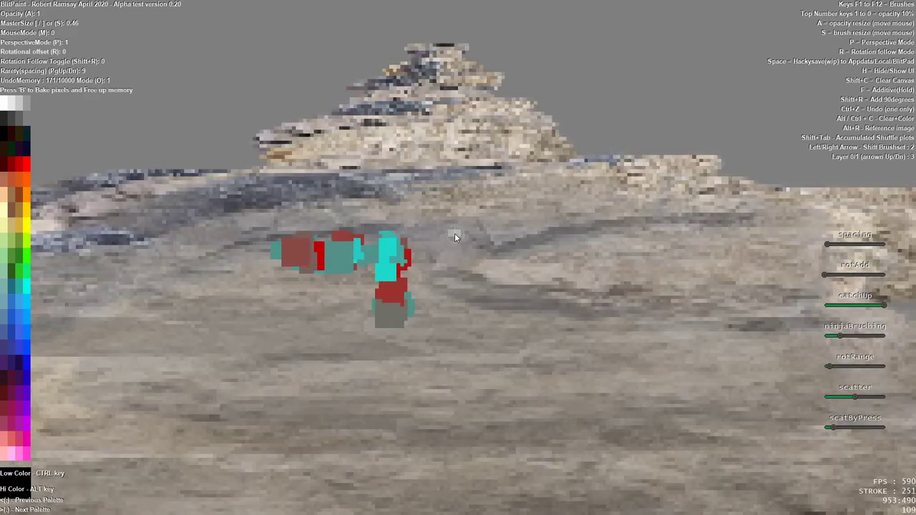
pyautogui.scroll(-2, 454, 234)
pyautogui.scroll(2, 455, 233)
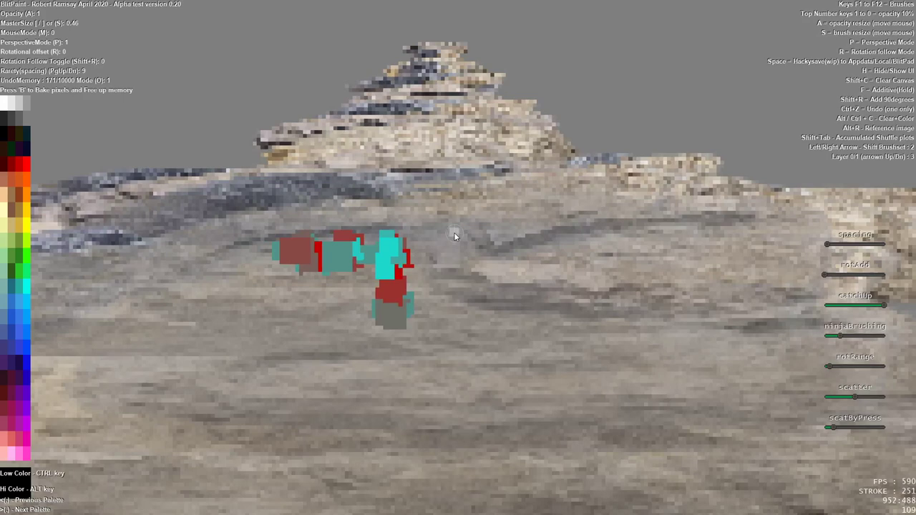
# Step: Bake the pixelated rock painting to free up undo memory and clear the canvas
pyautogui.press('b')
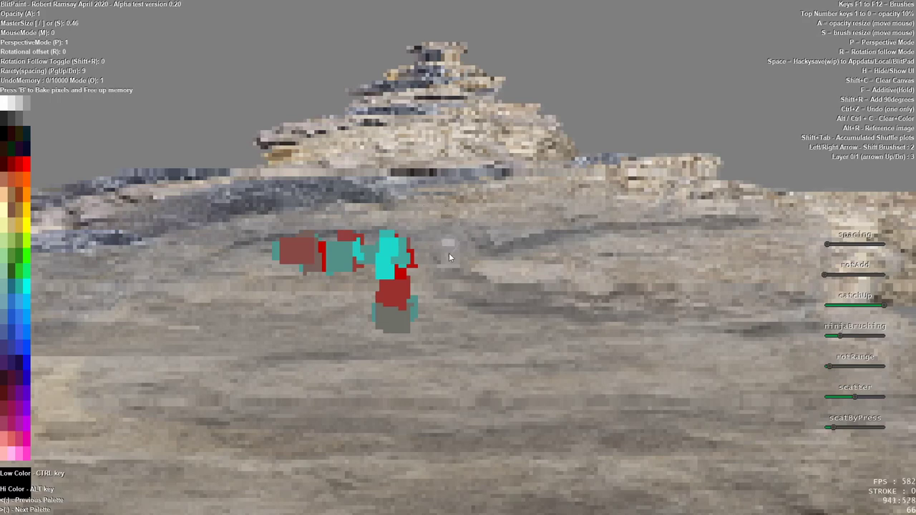
pyautogui.hotkey('shift', 'c')
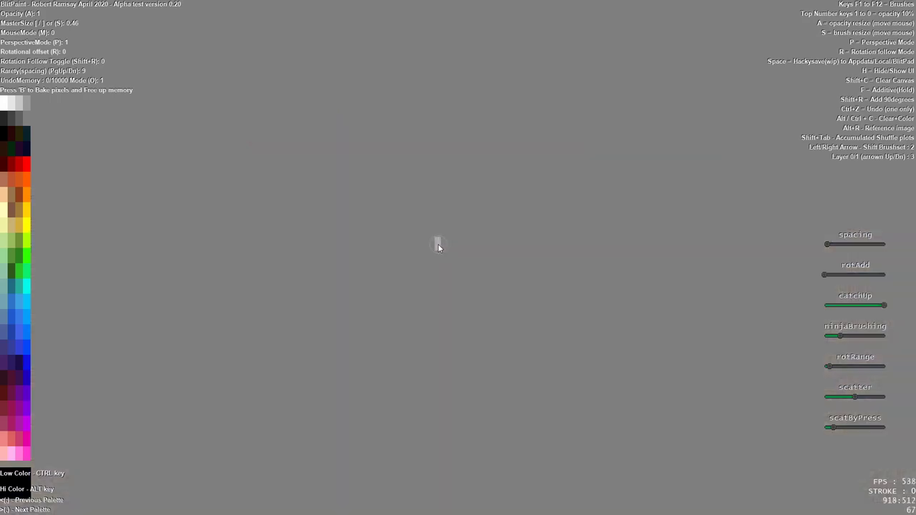
# Step: Switch to File Explorer and go to the %appdata% location
pyautogui.press('super')
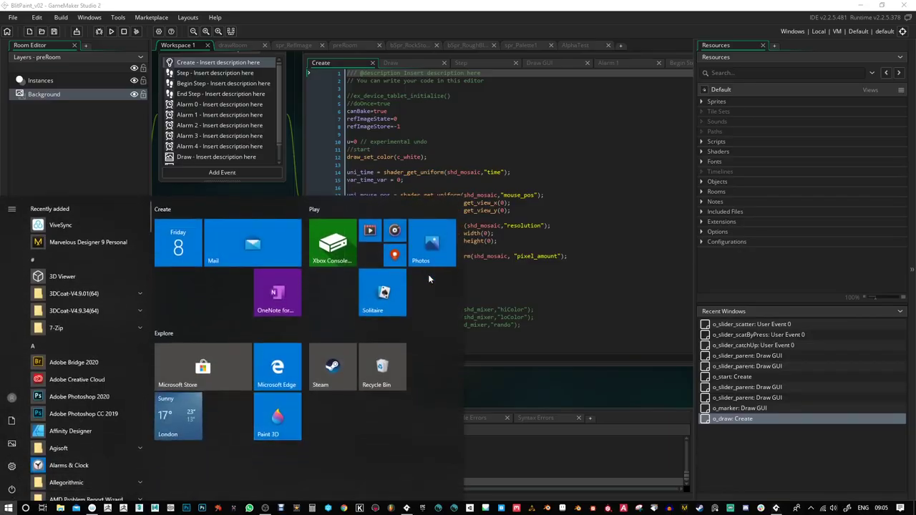
pyautogui.click(60, 508)
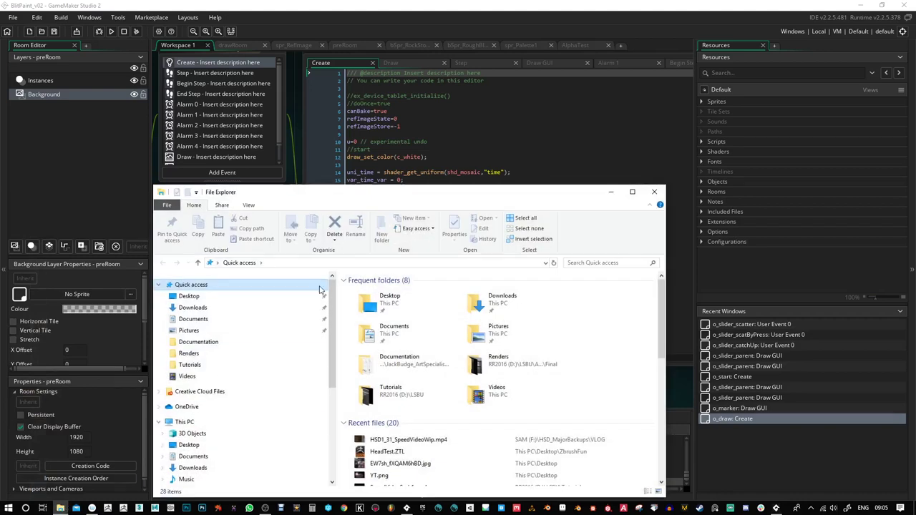
pyautogui.click(326, 264)
pyautogui.write('%')
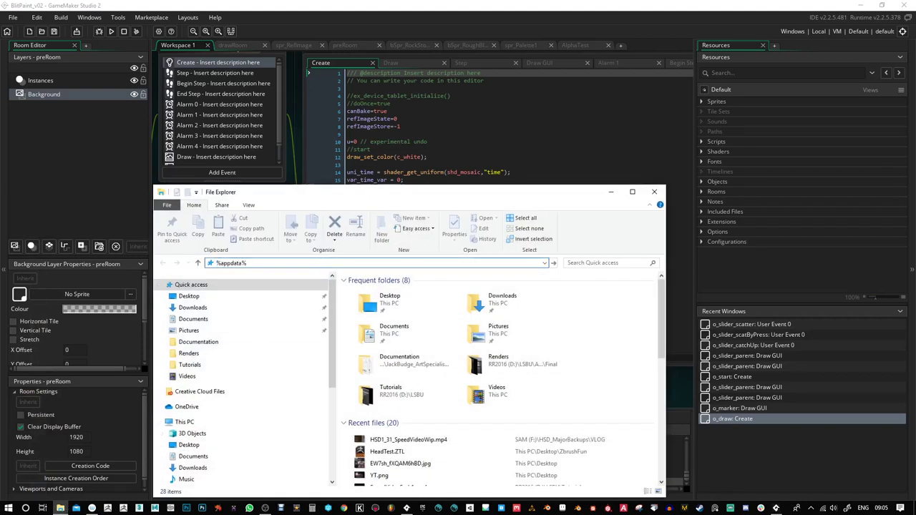
pyautogui.write('appdata%')
pyautogui.press('Return')
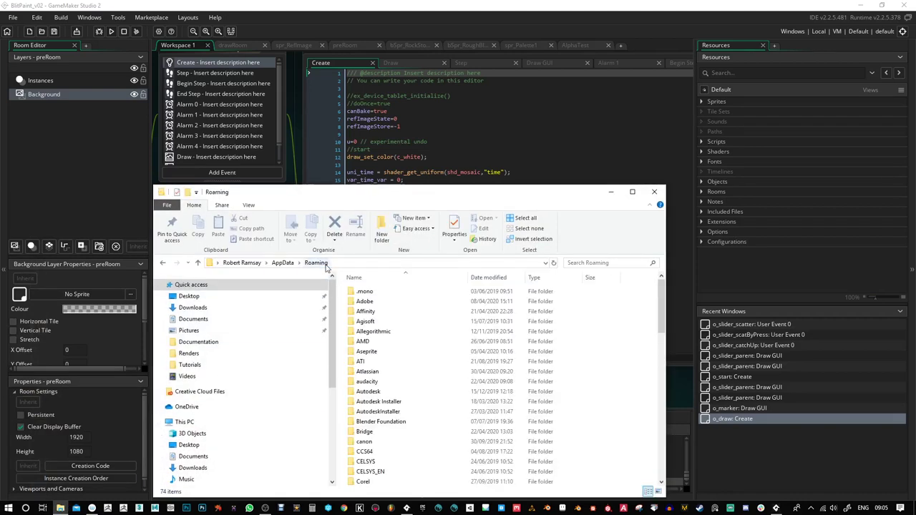
# Step: Go from the Roaming folder to AppData's Local folder and open BlitPaint_v02
pyautogui.click(282, 264)
pyautogui.doubleClick(365, 292)
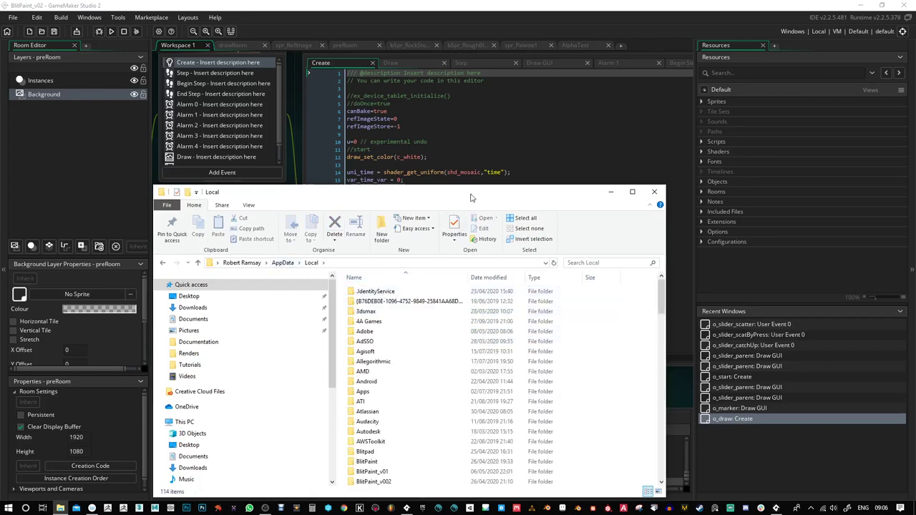
pyautogui.moveTo(471, 198); pyautogui.dragTo(464, 73)
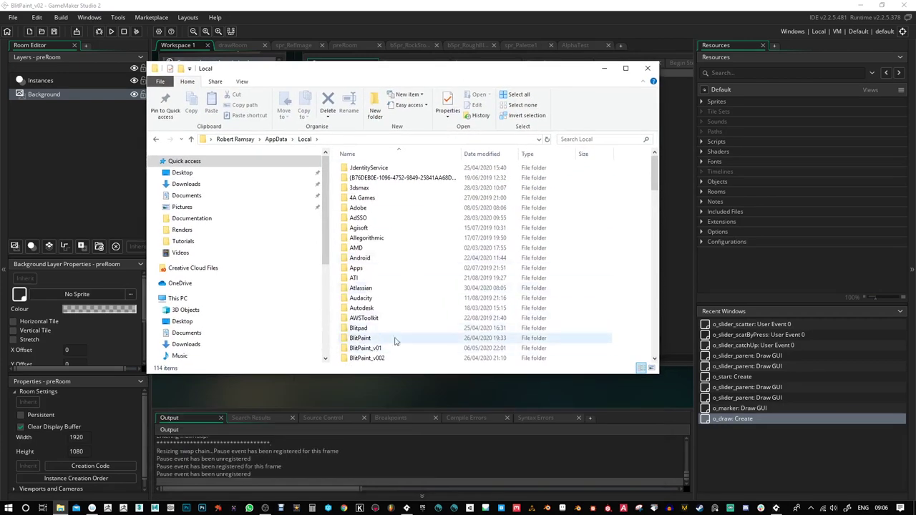
pyautogui.scroll(-3, 392, 329)
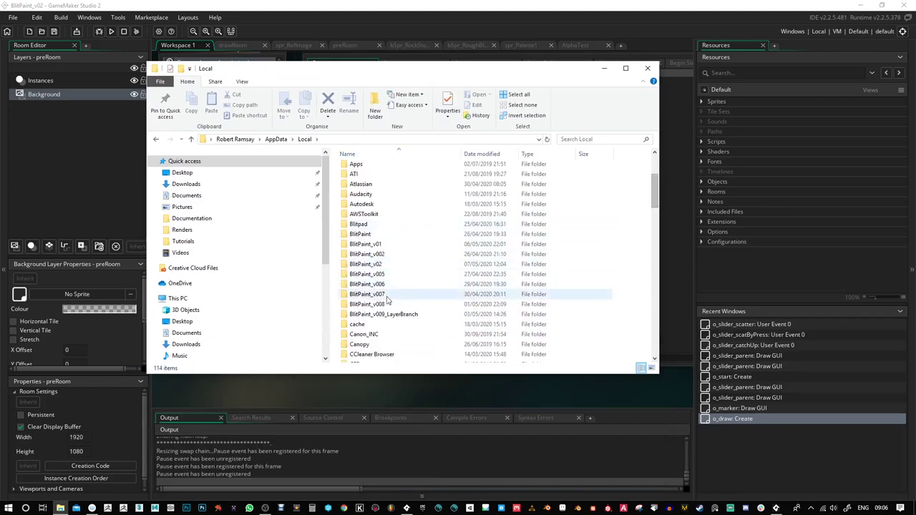
pyautogui.doubleClick(372, 264)
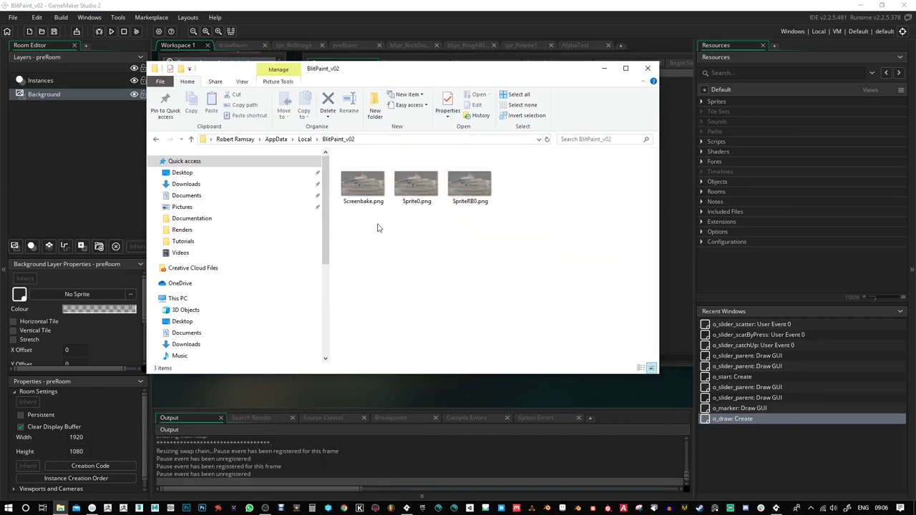
# Step: View the exported images Screenbake.png and Sprite0.png, and close the image viewer and the folder window
pyautogui.doubleClick(369, 194)
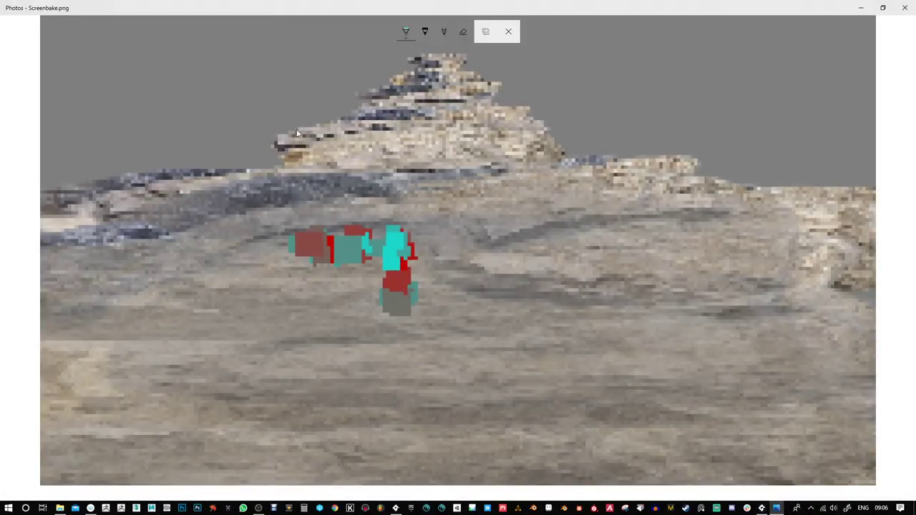
pyautogui.click(508, 31)
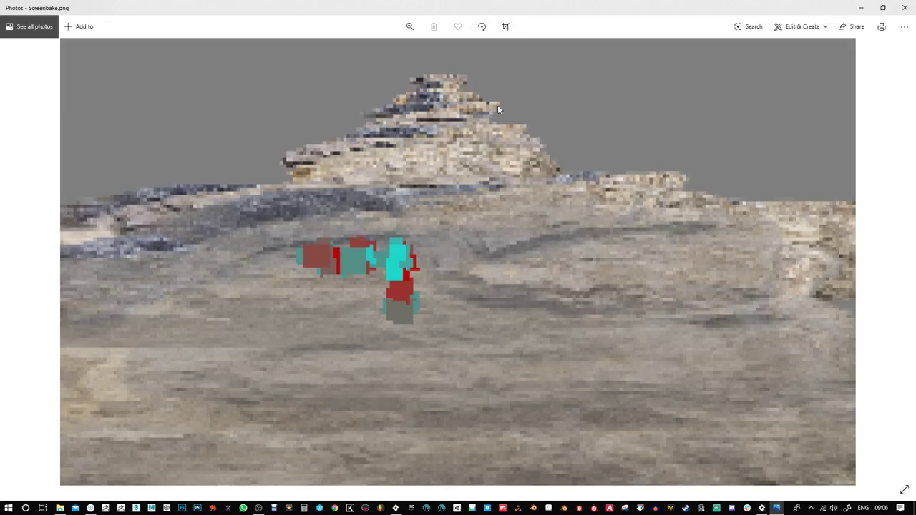
pyautogui.click(904, 8)
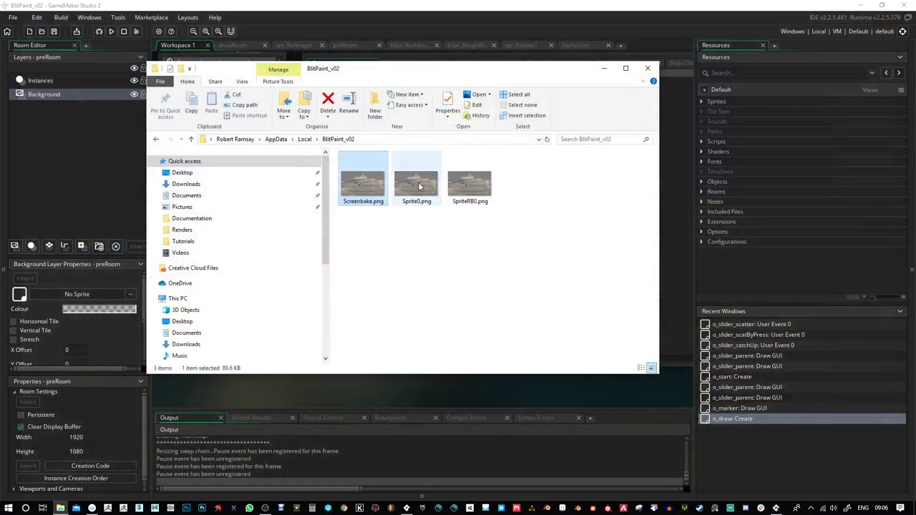
pyautogui.doubleClick(417, 184)
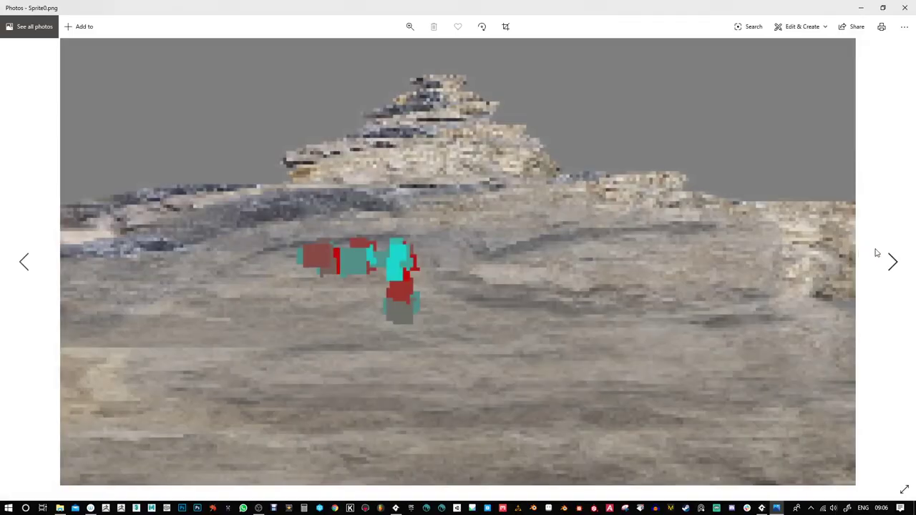
pyautogui.click(891, 259)
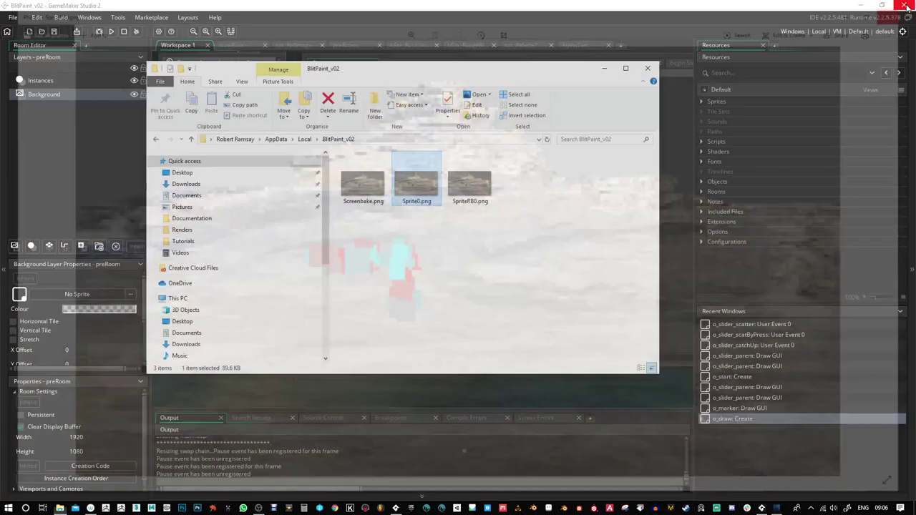
pyautogui.click(904, 8)
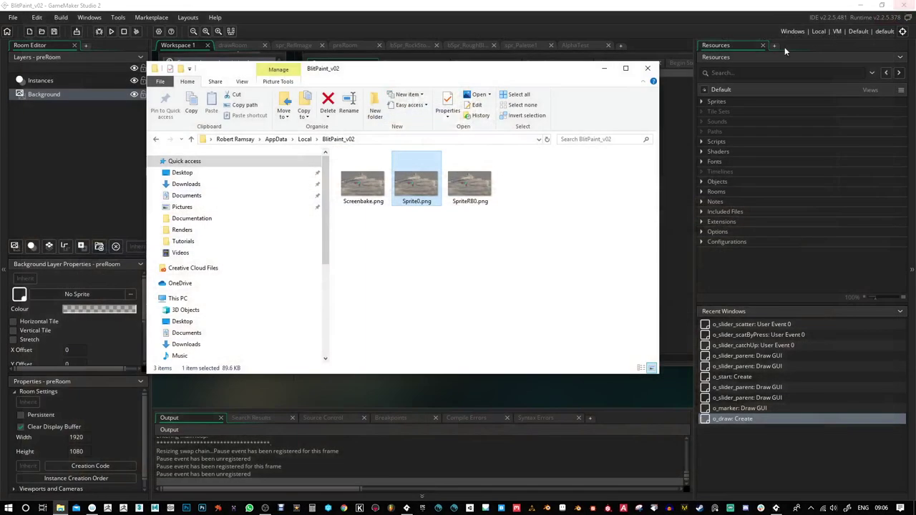
pyautogui.click(648, 69)
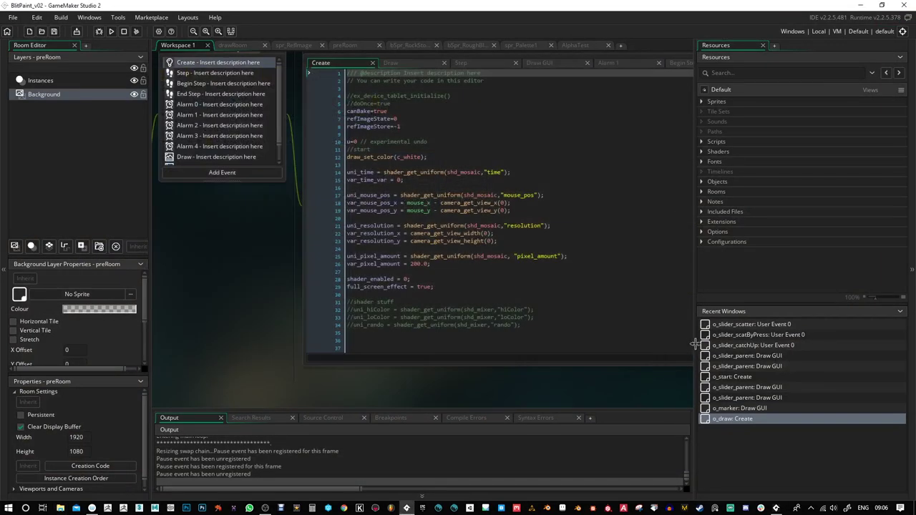
# Step: Return to BlitPaint and paint two winding black strokes on the empty canvas with spacing 9
pyautogui.hotkey('alt', 'Tab')
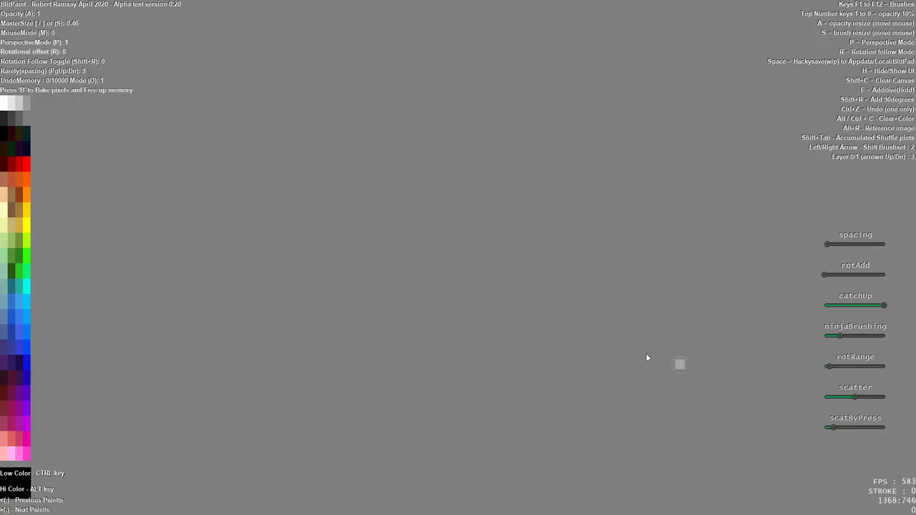
pyautogui.moveTo(144, 423)
pyautogui.mouseDown()
pyautogui.moveTo(166, 334)
pyautogui.moveTo(143, 203)
pyautogui.mouseUp()
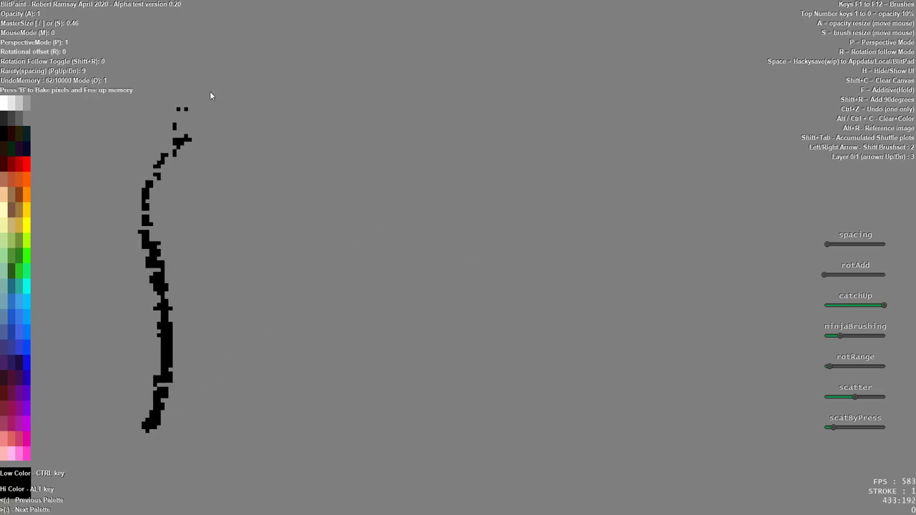
pyautogui.moveTo(210, 93)
pyautogui.mouseDown()
pyautogui.moveTo(352, 151)
pyautogui.moveTo(421, 128)
pyautogui.mouseUp()
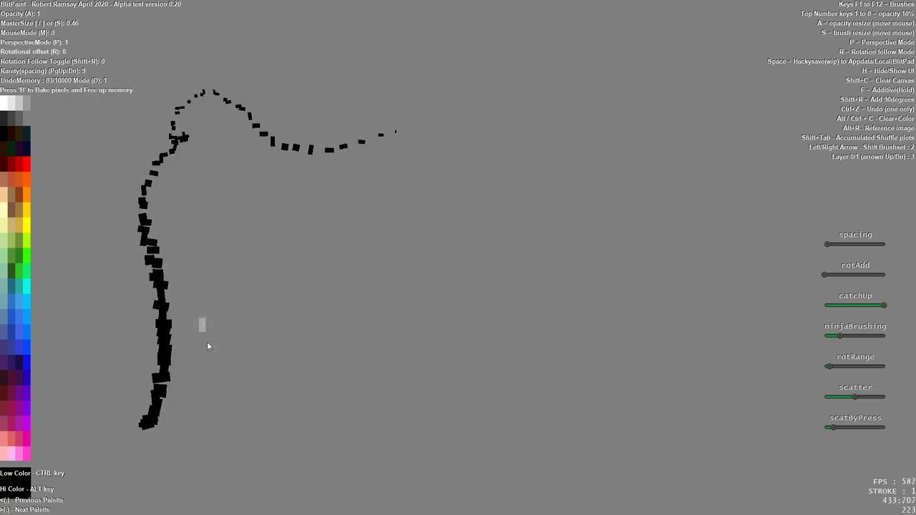
pyautogui.moveTo(230, 422)
pyautogui.mouseDown()
pyautogui.moveTo(228, 347)
pyautogui.moveTo(358, 311)
pyautogui.moveTo(550, 173)
pyautogui.mouseUp()
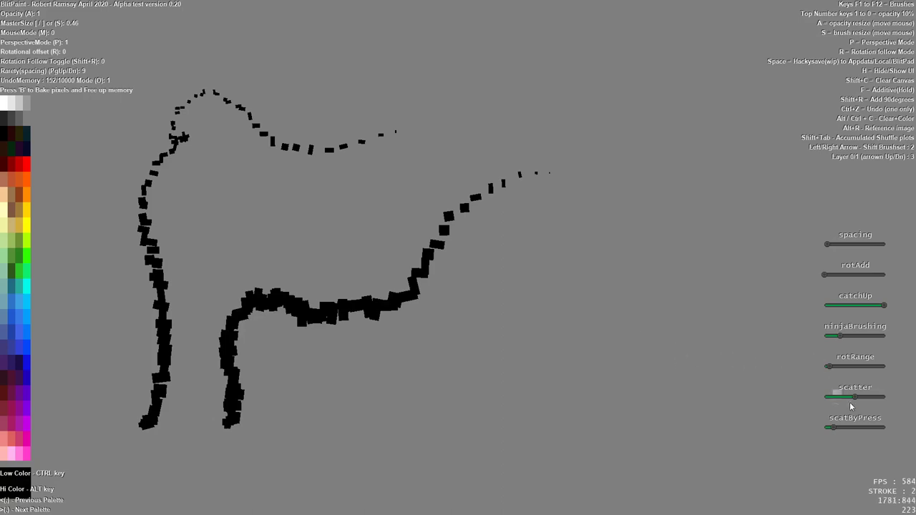
# Step: Raise scatter and scatByPress, set spacing to 0, and paint a thick curved black stroke beside the winding ones
pyautogui.moveTo(853, 399); pyautogui.dragTo(864, 398)
pyautogui.moveTo(834, 427); pyautogui.dragTo(850, 428)
pyautogui.moveTo(829, 248); pyautogui.dragTo(825, 245)
pyautogui.moveTo(576, 146)
pyautogui.mouseDown()
pyautogui.moveTo(585, 352)
pyautogui.moveTo(566, 288)
pyautogui.moveTo(602, 239)
pyautogui.moveTo(436, 456)
pyautogui.moveTo(512, 409)
pyautogui.moveTo(621, 153)
pyautogui.moveTo(534, 379)
pyautogui.moveTo(621, 142)
pyautogui.moveTo(583, 208)
pyautogui.mouseUp()
pyautogui.click(464, 429)
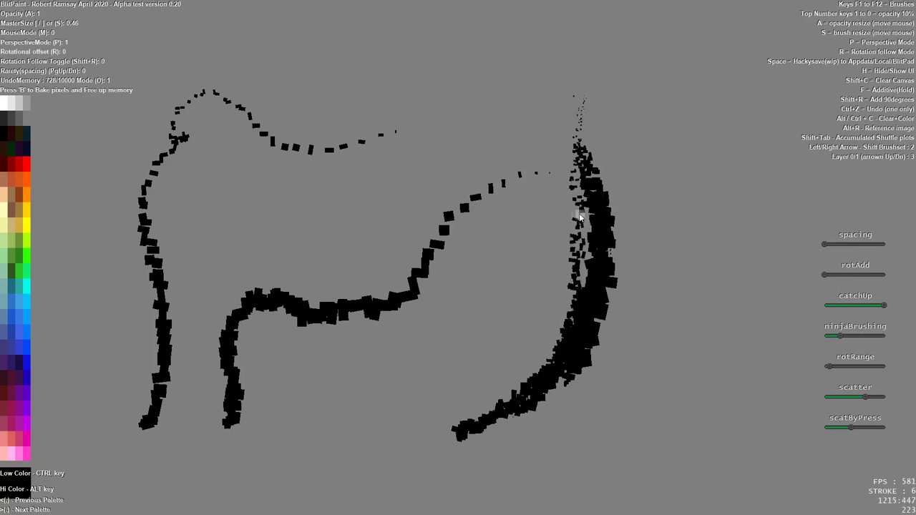
# Step: Clear the canvas and fill it with the high colour, trying bright green before dark red
pyautogui.hotkey('shift', 'c')
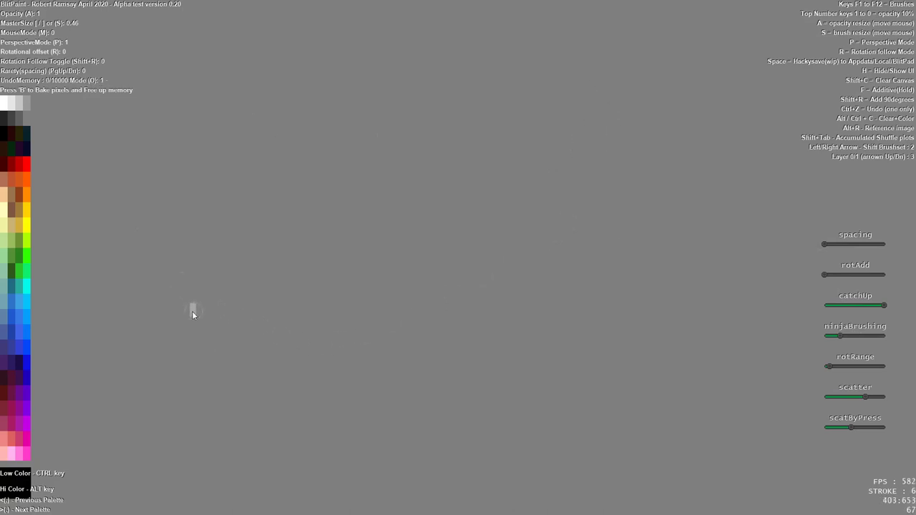
pyautogui.click(27, 272)
pyautogui.hotkey('alt', 'c')
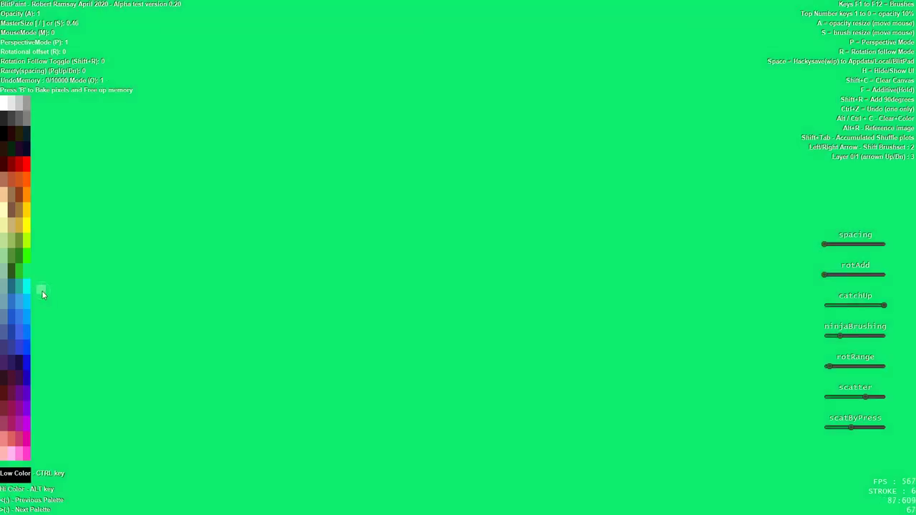
pyautogui.click(12, 164)
pyautogui.hotkey('alt', 'c')
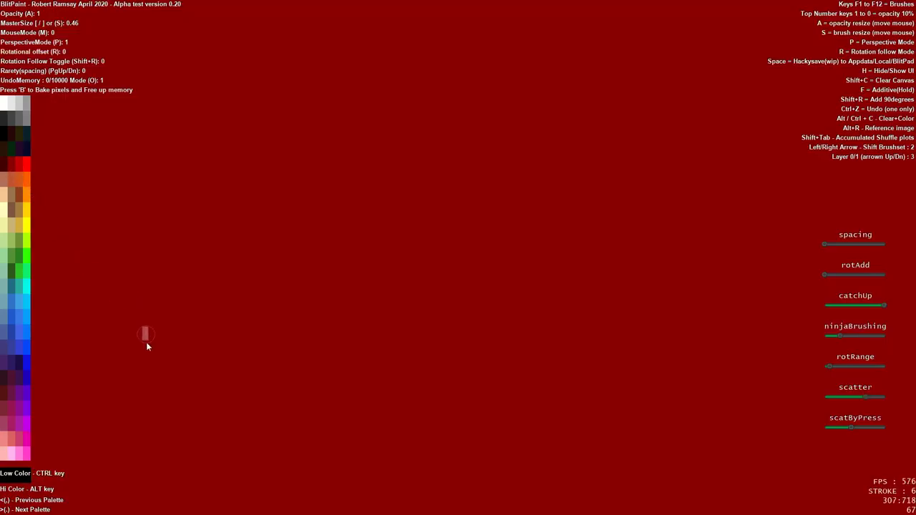
# Step: Set the high colour to black and paint a ship silhouette's deck, cabins and tall funnels on the red canvas
pyautogui.click(5, 138)
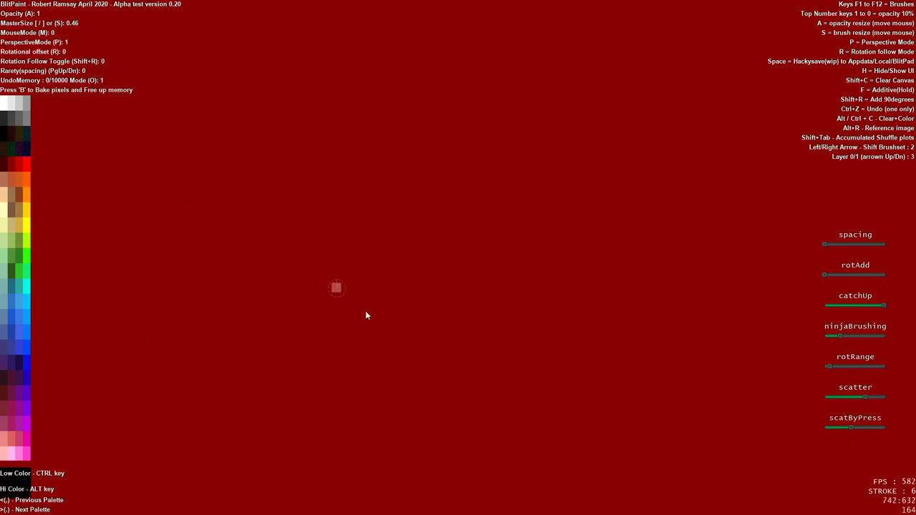
pyautogui.moveTo(304, 288); pyautogui.dragTo(420, 287)
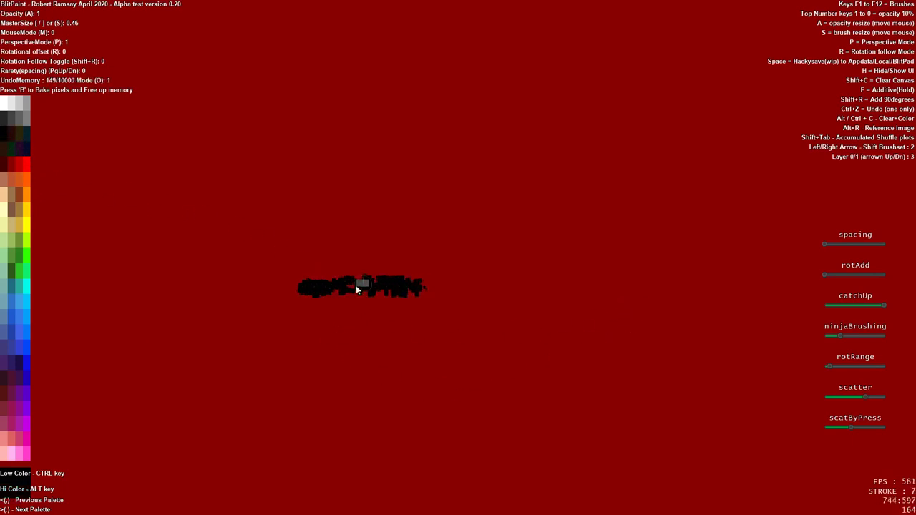
pyautogui.moveTo(377, 256)
pyautogui.mouseDown()
pyautogui.moveTo(452, 253)
pyautogui.moveTo(383, 270)
pyautogui.moveTo(455, 266)
pyautogui.mouseUp()
pyautogui.hotkey('ctrl', 'z')
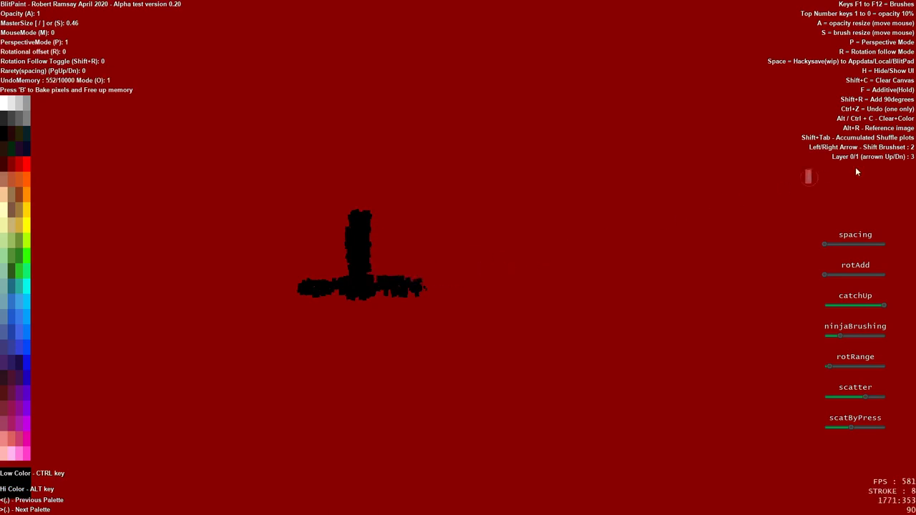
pyautogui.moveTo(379, 259)
pyautogui.mouseDown()
pyautogui.moveTo(363, 258)
pyautogui.moveTo(419, 272)
pyautogui.moveTo(413, 262)
pyautogui.moveTo(451, 261)
pyautogui.mouseUp()
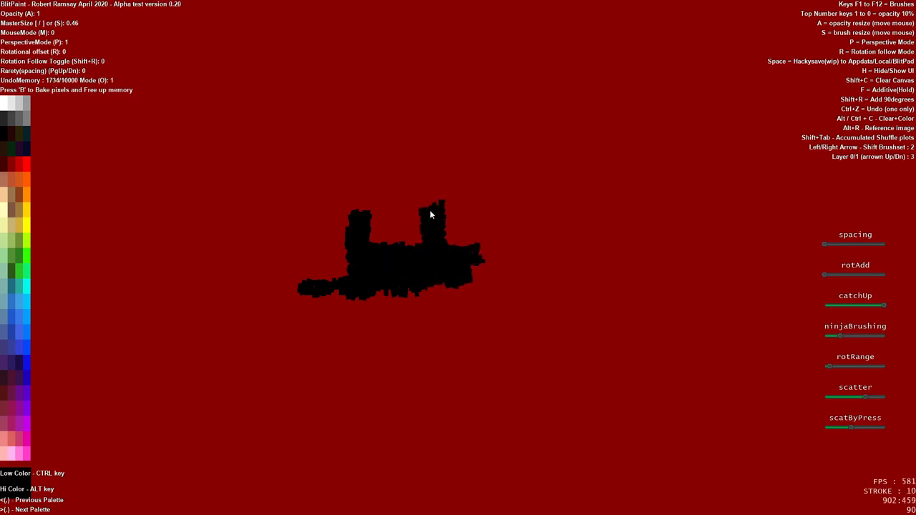
pyautogui.moveTo(430, 214)
pyautogui.mouseDown()
pyautogui.moveTo(436, 248)
pyautogui.moveTo(443, 251)
pyautogui.moveTo(433, 199)
pyautogui.moveTo(461, 242)
pyautogui.moveTo(531, 249)
pyautogui.moveTo(533, 266)
pyautogui.moveTo(373, 286)
pyautogui.moveTo(503, 282)
pyautogui.moveTo(200, 288)
pyautogui.moveTo(217, 285)
pyautogui.moveTo(220, 239)
pyautogui.moveTo(197, 286)
pyautogui.moveTo(174, 282)
pyautogui.moveTo(237, 266)
pyautogui.mouseUp()
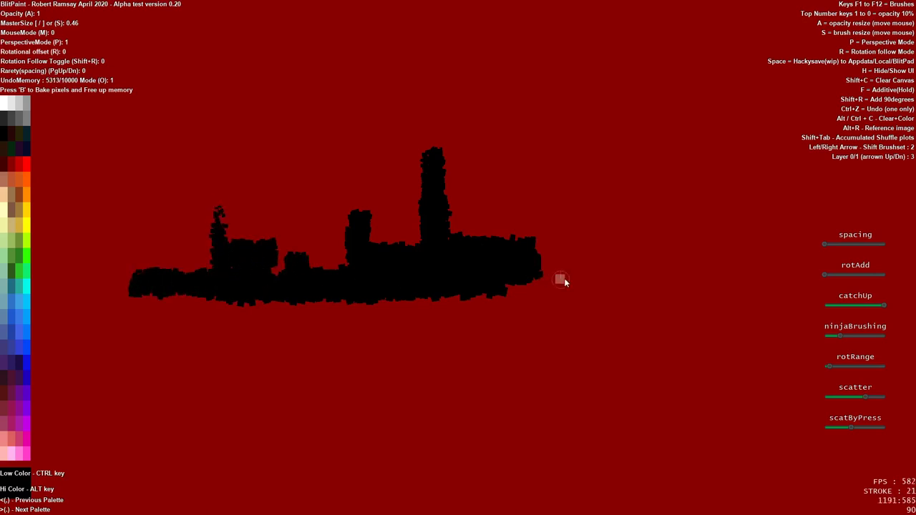
# Step: Extend the black hull toward bow and stern, and fill and round its underside with broad horizontal strokes
pyautogui.moveTo(564, 282)
pyautogui.mouseDown()
pyautogui.moveTo(562, 290)
pyautogui.moveTo(572, 287)
pyautogui.moveTo(536, 302)
pyautogui.moveTo(119, 318)
pyautogui.moveTo(444, 329)
pyautogui.moveTo(141, 321)
pyautogui.moveTo(336, 337)
pyautogui.moveTo(136, 345)
pyautogui.mouseUp()
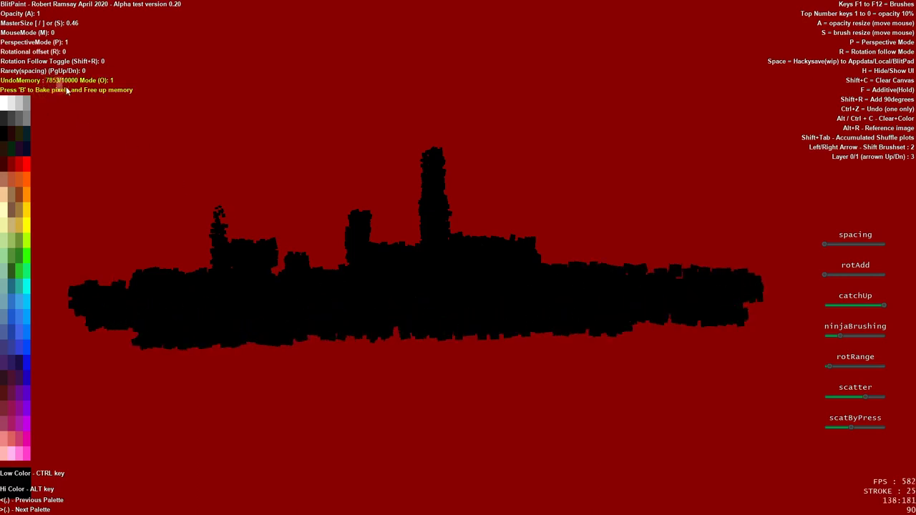
pyautogui.moveTo(229, 336); pyautogui.dragTo(494, 342)
pyautogui.moveTo(576, 320)
pyautogui.mouseDown()
pyautogui.moveTo(422, 337)
pyautogui.moveTo(367, 338)
pyautogui.moveTo(371, 327)
pyautogui.moveTo(352, 333)
pyautogui.moveTo(551, 330)
pyautogui.moveTo(605, 340)
pyautogui.moveTo(361, 346)
pyautogui.mouseUp()
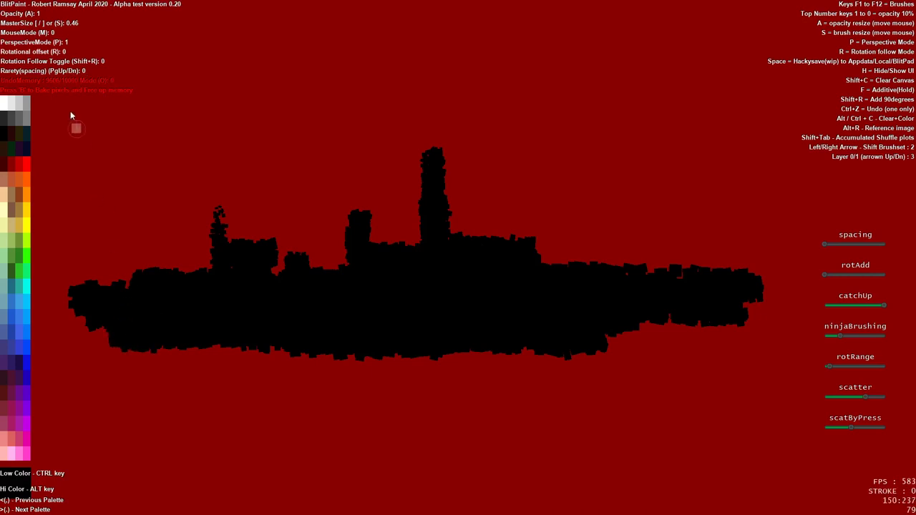
pyautogui.moveTo(179, 351)
pyautogui.mouseDown()
pyautogui.moveTo(577, 353)
pyautogui.moveTo(677, 323)
pyautogui.moveTo(259, 368)
pyautogui.moveTo(278, 352)
pyautogui.moveTo(533, 373)
pyautogui.moveTo(354, 368)
pyautogui.moveTo(662, 287)
pyautogui.mouseUp()
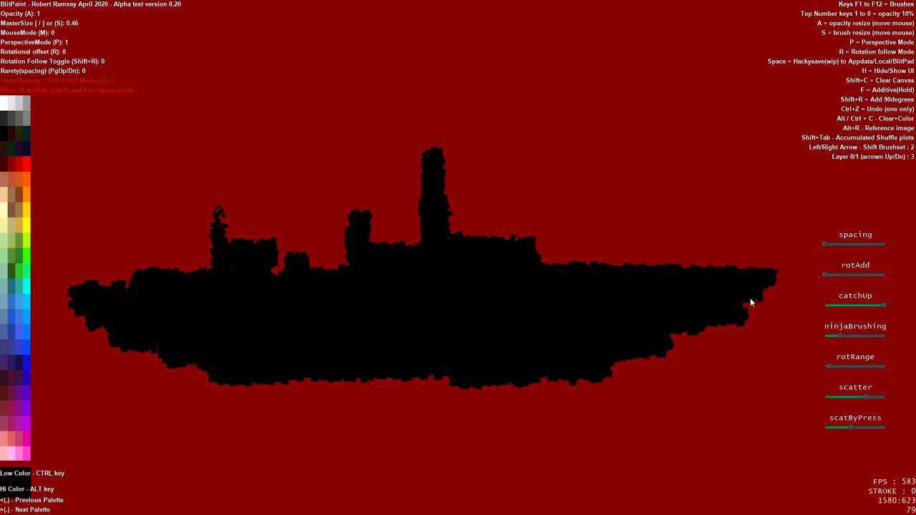
pyautogui.moveTo(377, 378); pyautogui.dragTo(212, 365)
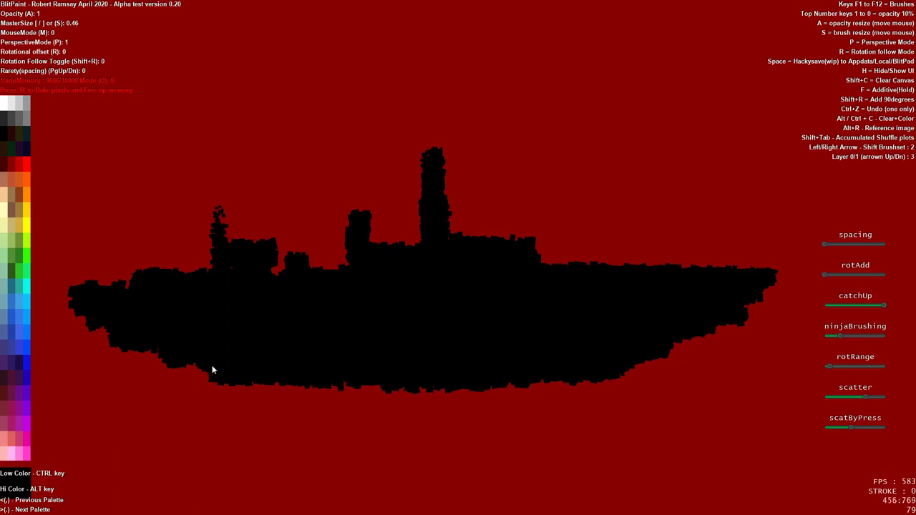
pyautogui.moveTo(76, 289); pyautogui.dragTo(552, 286)
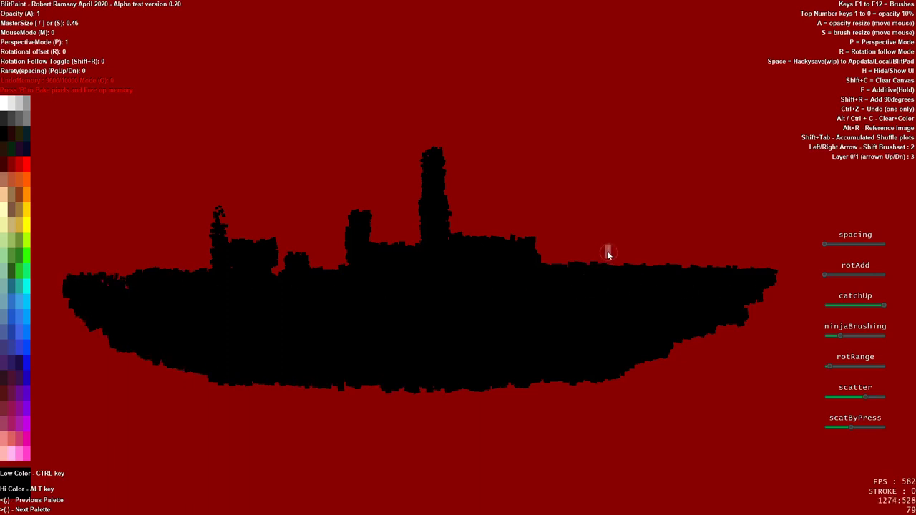
# Step: Paint another black cabin and funnel on the right part of the deck, plus a small block right of the central funnel
pyautogui.press('[')
pyautogui.press('[')
pyautogui.moveTo(593, 249)
pyautogui.mouseDown()
pyautogui.moveTo(591, 194)
pyautogui.moveTo(594, 258)
pyautogui.moveTo(593, 191)
pyautogui.moveTo(597, 264)
pyautogui.moveTo(593, 232)
pyautogui.mouseUp()
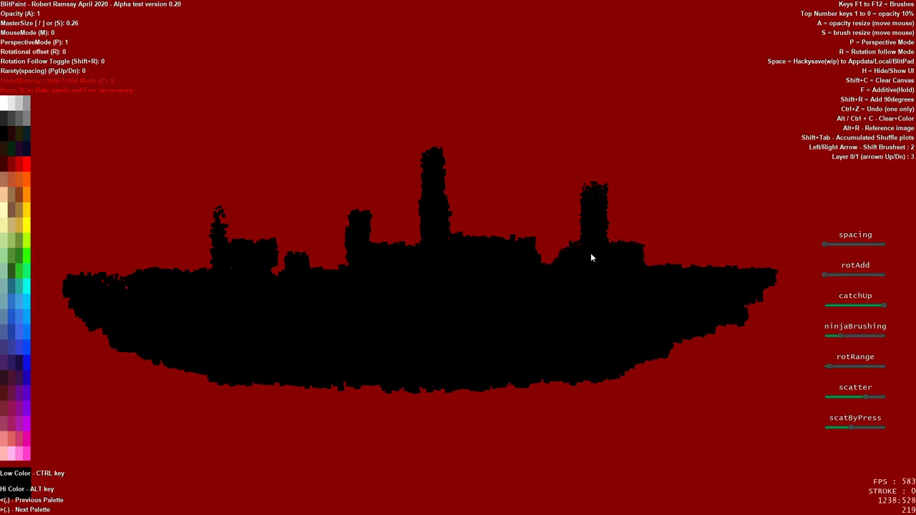
pyautogui.press('s')
pyautogui.press('s')
pyautogui.click(506, 234)
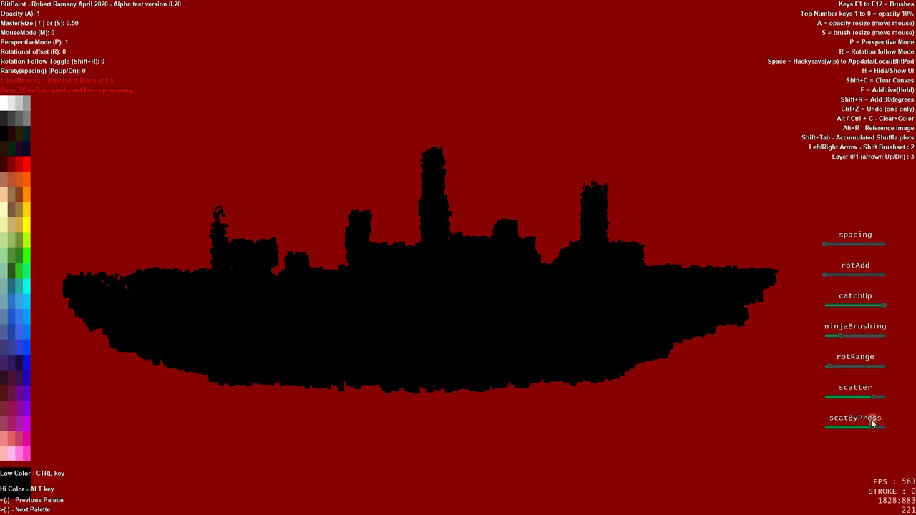
# Step: Raise scatter and scatByPress, set spacing to 59 and brush size to 0.20, and scatter black specks around the funnel tops
pyautogui.press('s')
pyautogui.press('s')
pyautogui.click(842, 244)
pyautogui.moveTo(292, 187)
pyautogui.mouseDown()
pyautogui.moveTo(463, 163)
pyautogui.moveTo(556, 198)
pyautogui.mouseUp()
# Step: On layer 2, set the low colour to bright red and paint large blocks behind the ship, lowering opacity to 0.25
pyautogui.press('Down')
pyautogui.press('ctrl')
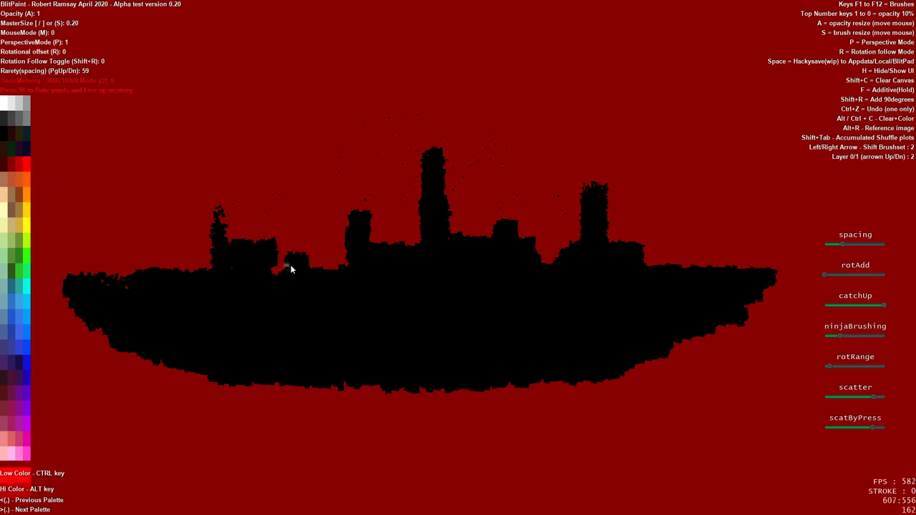
pyautogui.press('s')
pyautogui.moveTo(645, 264)
pyautogui.mouseDown()
pyautogui.moveTo(543, 266)
pyautogui.moveTo(371, 247)
pyautogui.moveTo(222, 262)
pyautogui.moveTo(189, 256)
pyautogui.mouseUp()
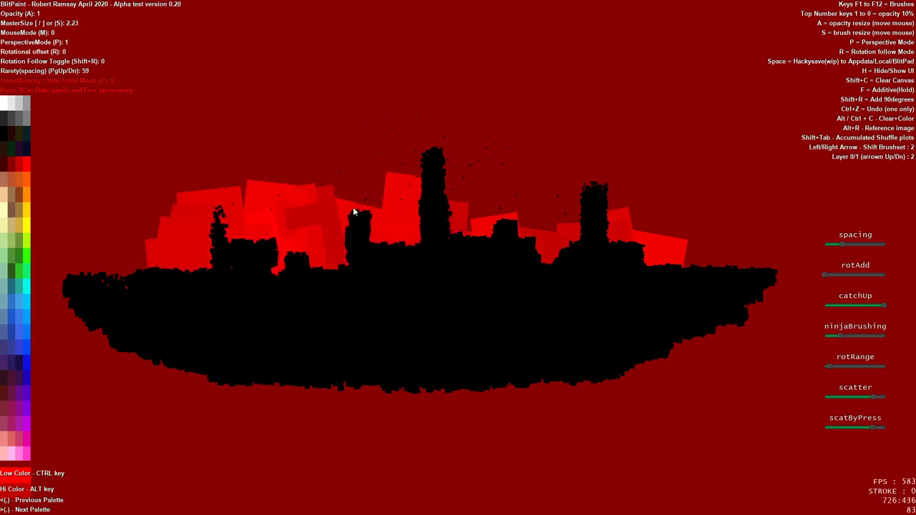
pyautogui.moveTo(353, 207)
pyautogui.mouseDown()
pyautogui.moveTo(589, 220)
pyautogui.moveTo(487, 180)
pyautogui.moveTo(342, 179)
pyautogui.moveTo(172, 207)
pyautogui.moveTo(309, 226)
pyautogui.mouseUp()
pyautogui.press('a')
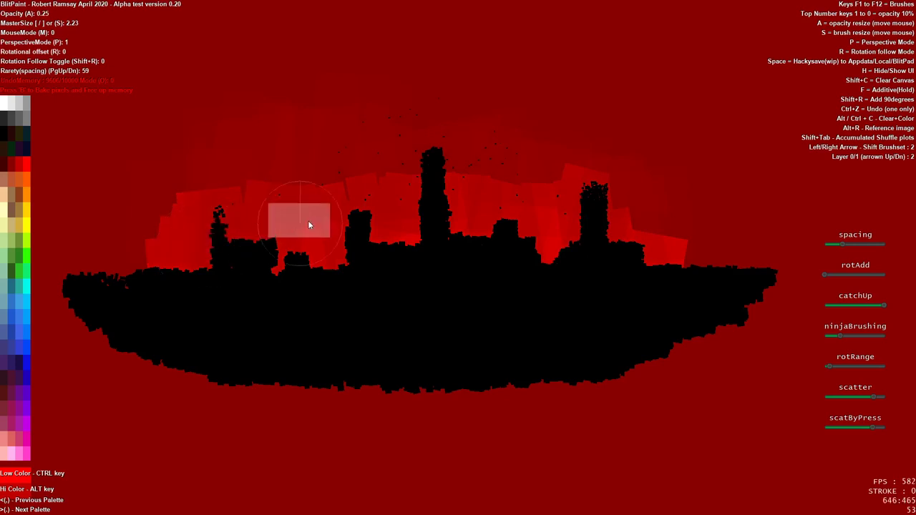
# Step: Set opacity to 0.50 and brush size to 2.03, and widen the red glow above the whole ship
pyautogui.press('s')
pyautogui.press('5')
pyautogui.moveTo(187, 264)
pyautogui.mouseDown()
pyautogui.moveTo(150, 264)
pyautogui.moveTo(188, 219)
pyautogui.mouseUp()
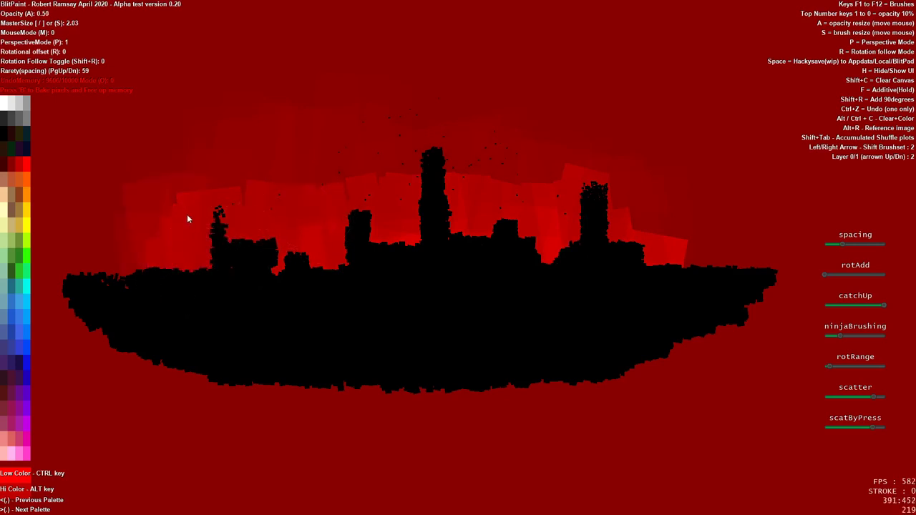
pyautogui.moveTo(308, 182); pyautogui.dragTo(491, 179)
pyautogui.moveTo(621, 212); pyautogui.dragTo(685, 259)
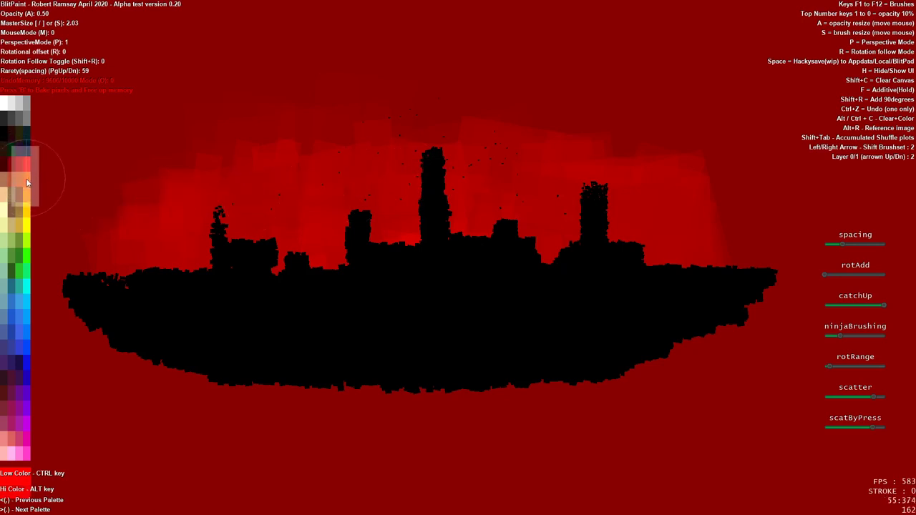
# Step: Set the low colour to orange and paint blocks into the glow, changing to brush size 1.63 and opacity 0.90
pyautogui.press('ctrl')
pyautogui.moveTo(270, 262)
pyautogui.mouseDown()
pyautogui.moveTo(347, 245)
pyautogui.moveTo(345, 269)
pyautogui.moveTo(556, 245)
pyautogui.mouseUp()
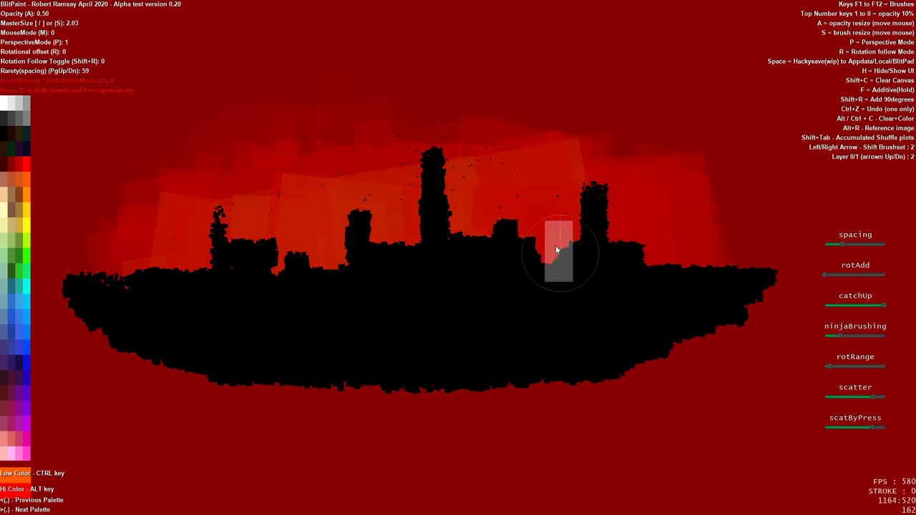
pyautogui.press('s')
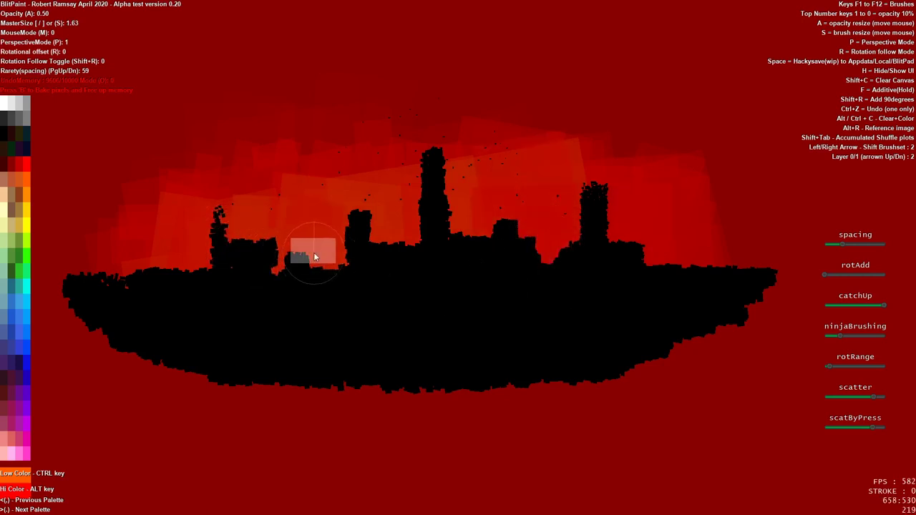
pyautogui.press('9')
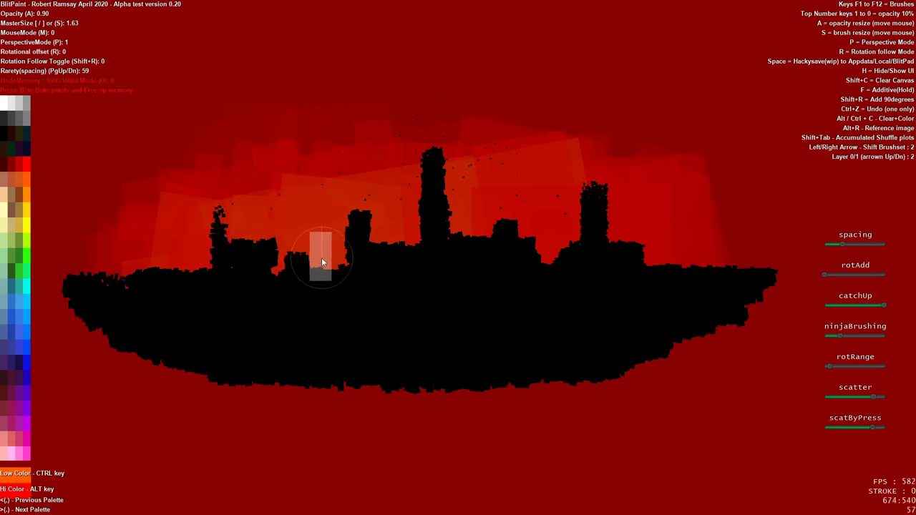
pyautogui.moveTo(321, 257)
pyautogui.mouseDown()
pyautogui.moveTo(187, 284)
pyautogui.moveTo(390, 266)
pyautogui.moveTo(430, 279)
pyautogui.moveTo(526, 257)
pyautogui.moveTo(492, 244)
pyautogui.moveTo(541, 251)
pyautogui.moveTo(584, 285)
pyautogui.moveTo(625, 288)
pyautogui.moveTo(601, 247)
pyautogui.moveTo(474, 240)
pyautogui.mouseUp()
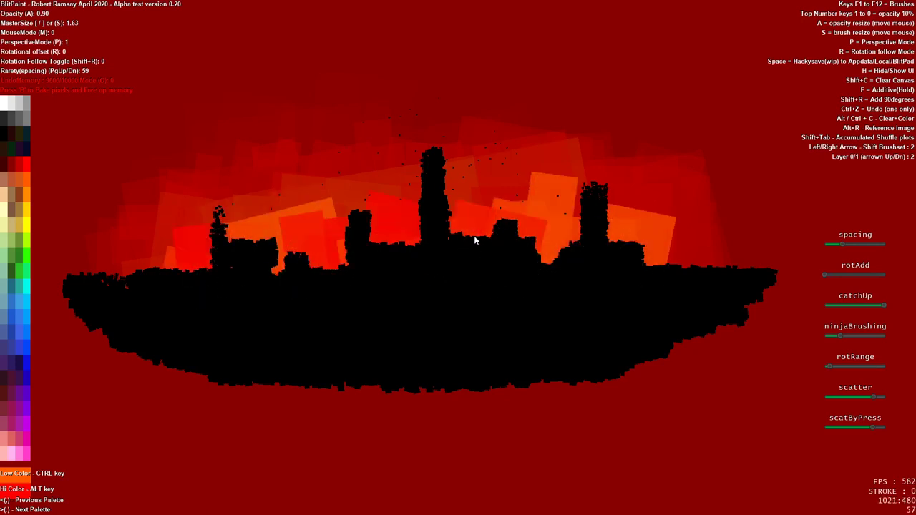
# Step: Set opacity to 0.75 and cover the glow behind the funnels with more overlapping orange and red blocks
pyautogui.press('a')
pyautogui.moveTo(501, 210)
pyautogui.mouseDown()
pyautogui.moveTo(333, 208)
pyautogui.moveTo(194, 278)
pyautogui.moveTo(163, 252)
pyautogui.moveTo(207, 236)
pyautogui.mouseUp()
pyautogui.press('a')
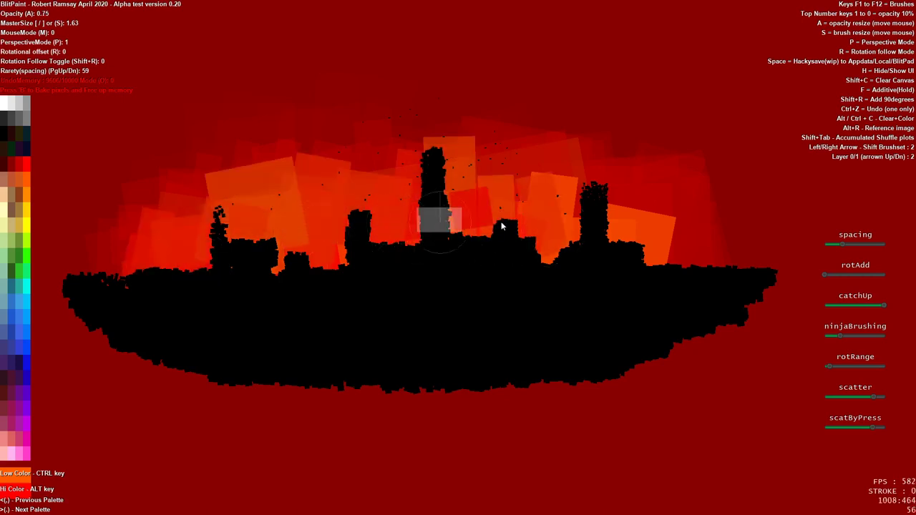
pyautogui.moveTo(502, 226)
pyautogui.mouseDown()
pyautogui.moveTo(649, 234)
pyautogui.moveTo(670, 255)
pyautogui.moveTo(505, 188)
pyautogui.moveTo(261, 198)
pyautogui.moveTo(348, 176)
pyautogui.moveTo(210, 217)
pyautogui.moveTo(262, 170)
pyautogui.moveTo(495, 163)
pyautogui.moveTo(607, 201)
pyautogui.moveTo(666, 255)
pyautogui.moveTo(589, 178)
pyautogui.moveTo(370, 149)
pyautogui.moveTo(267, 171)
pyautogui.moveTo(531, 191)
pyautogui.mouseUp()
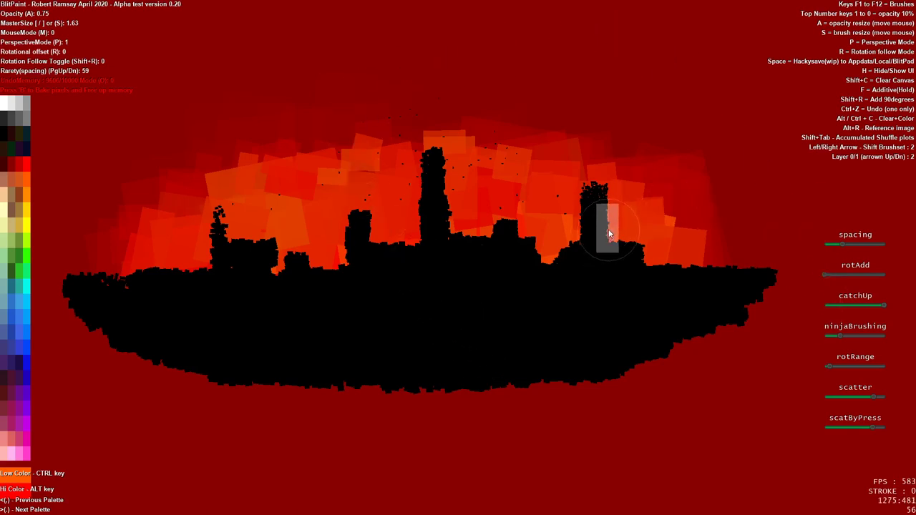
# Step: Bake the painted pixels and switch the undo memory mode to 1
pyautogui.press('b')
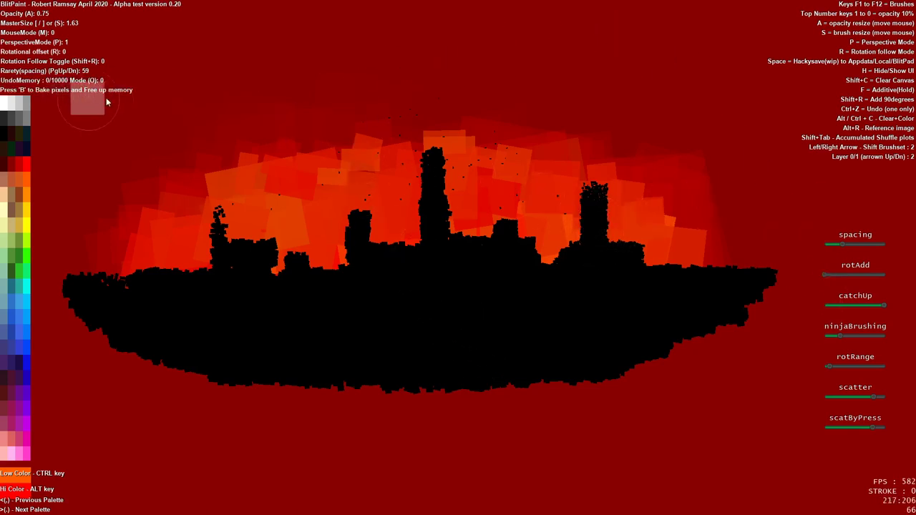
pyautogui.press('F2')
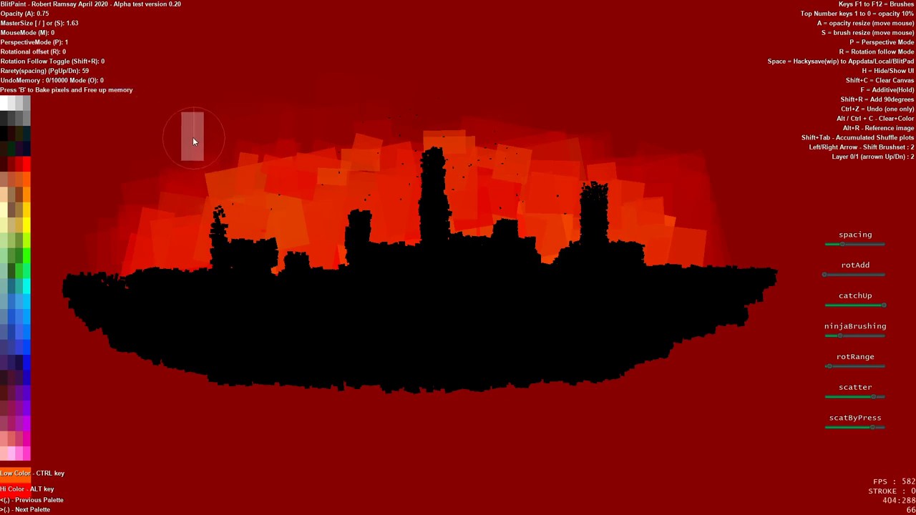
pyautogui.press('o')
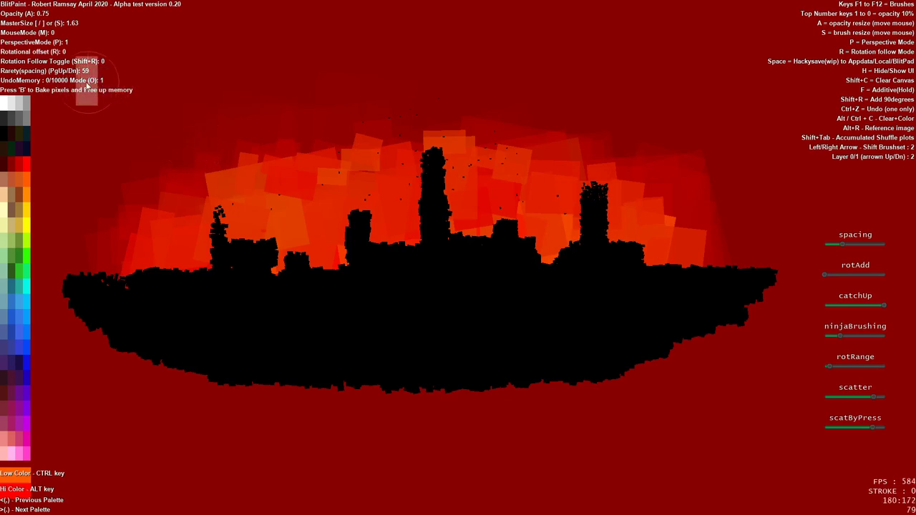
# Step: Set brush size 0.42, orange as high and black as low colour, and dab small blocks on the left and central funnels with reduced scatter
pyautogui.press('s')
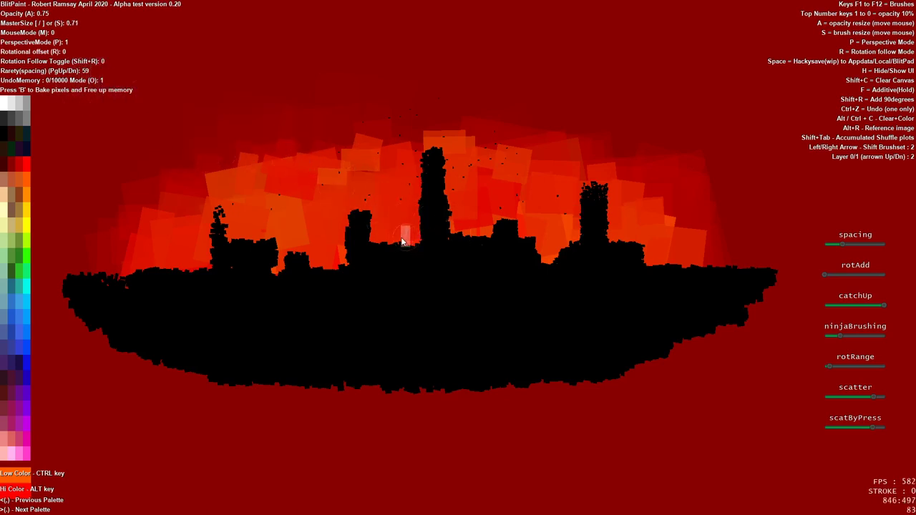
pyautogui.press('s')
pyautogui.press('alt')
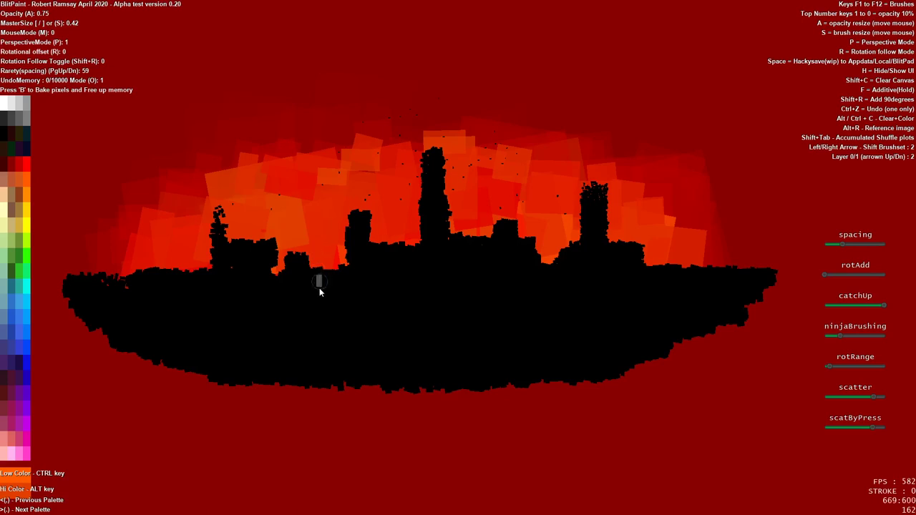
pyautogui.press('ctrl')
pyautogui.moveTo(365, 266); pyautogui.dragTo(357, 243)
pyautogui.click(361, 250)
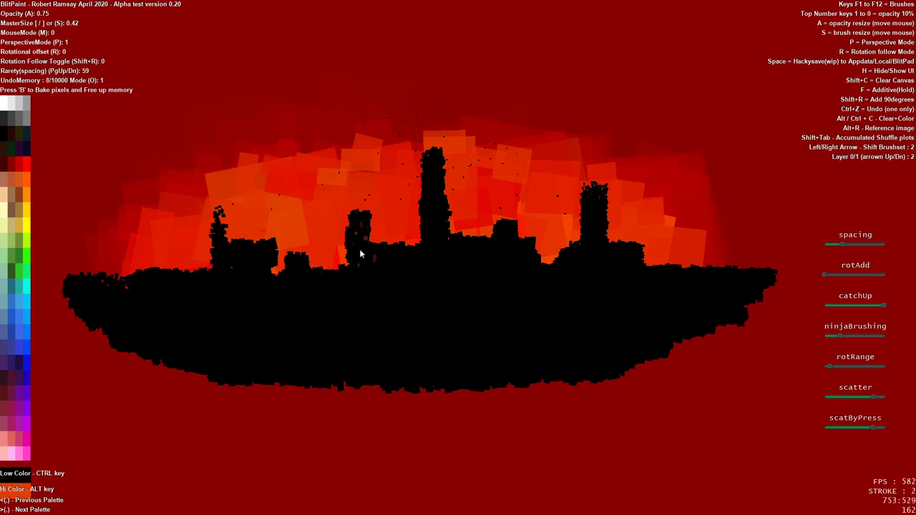
pyautogui.moveTo(432, 158); pyautogui.dragTo(430, 180)
pyautogui.click(528, 233)
# Step: Dab small black and orange blocks over the right funnel and along its edges, raising opacity to 1
pyautogui.click(595, 206)
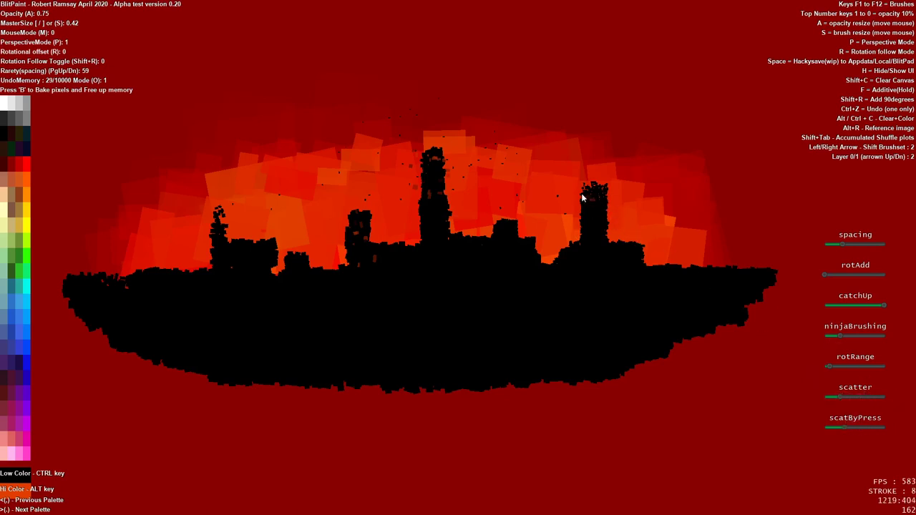
pyautogui.moveTo(593, 195)
pyautogui.mouseDown()
pyautogui.moveTo(608, 190)
pyautogui.moveTo(585, 210)
pyautogui.moveTo(609, 219)
pyautogui.moveTo(607, 232)
pyautogui.moveTo(600, 219)
pyautogui.mouseUp()
pyautogui.press('0')
pyautogui.click(606, 216)
pyautogui.click(607, 224)
pyautogui.click(603, 235)
pyautogui.click(605, 236)
pyautogui.click(587, 214)
pyautogui.click(590, 213)
pyautogui.click(582, 219)
pyautogui.click(583, 229)
pyautogui.click(577, 241)
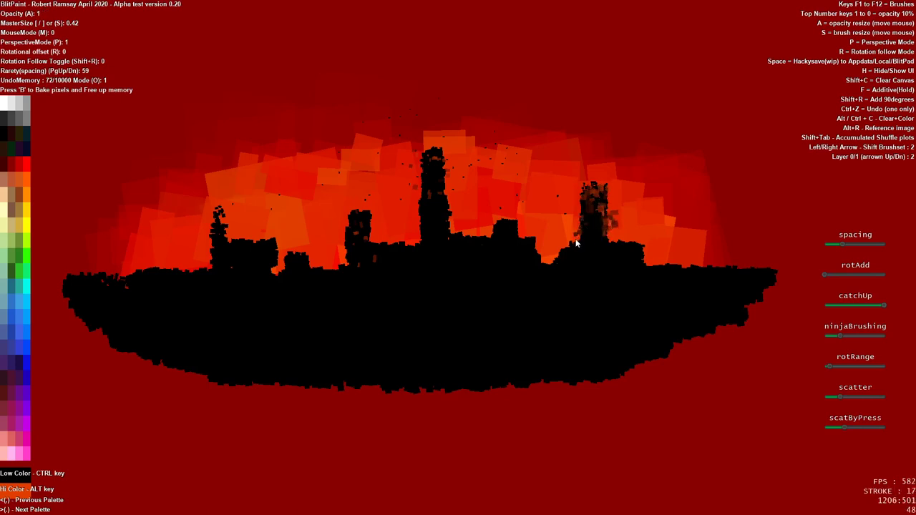
# Step: Dab small black and orange blocks along the deck and cabins, working across to the leftmost mast
pyautogui.click(558, 254)
pyautogui.click(587, 246)
pyautogui.click(634, 249)
pyautogui.click(659, 269)
pyautogui.click(528, 250)
pyautogui.click(519, 242)
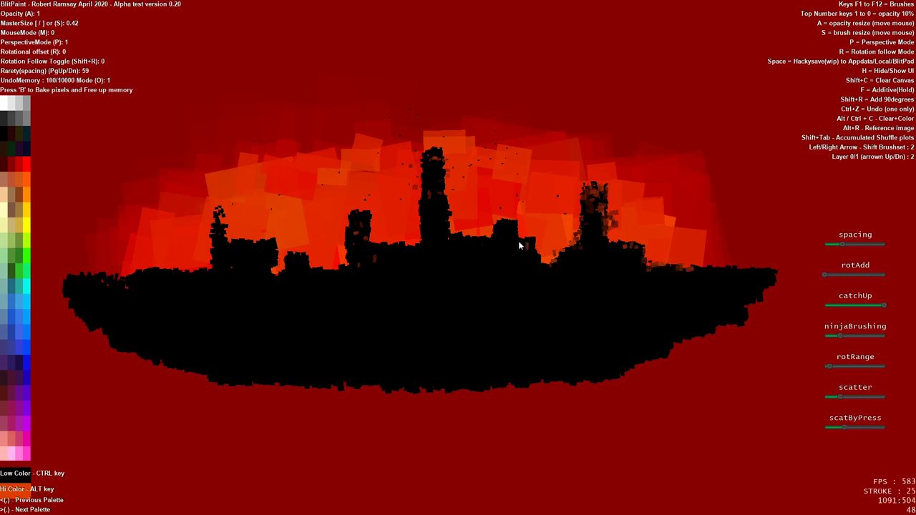
pyautogui.moveTo(512, 227); pyautogui.dragTo(498, 244)
pyautogui.moveTo(435, 227)
pyautogui.mouseDown()
pyautogui.moveTo(362, 249)
pyautogui.moveTo(334, 268)
pyautogui.moveTo(311, 268)
pyautogui.moveTo(302, 255)
pyautogui.moveTo(277, 269)
pyautogui.moveTo(274, 246)
pyautogui.moveTo(224, 241)
pyautogui.moveTo(218, 219)
pyautogui.mouseUp()
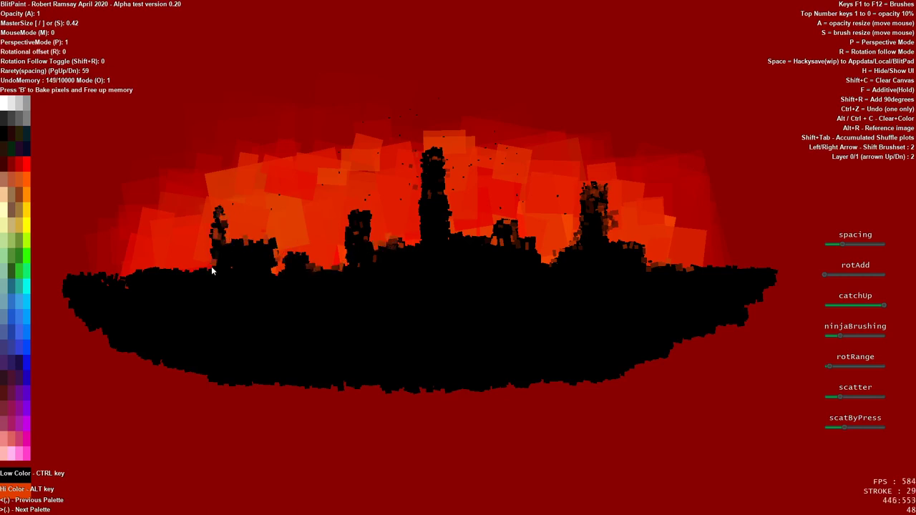
pyautogui.moveTo(212, 270); pyautogui.dragTo(205, 270)
# Step: Set spacing to 0, lower scatter and scatByPress to near minimum, set the high colour to black, and reduce the brush size
pyautogui.click(843, 244)
pyautogui.moveTo(843, 242); pyautogui.dragTo(824, 245)
pyautogui.moveTo(842, 427); pyautogui.dragTo(826, 428)
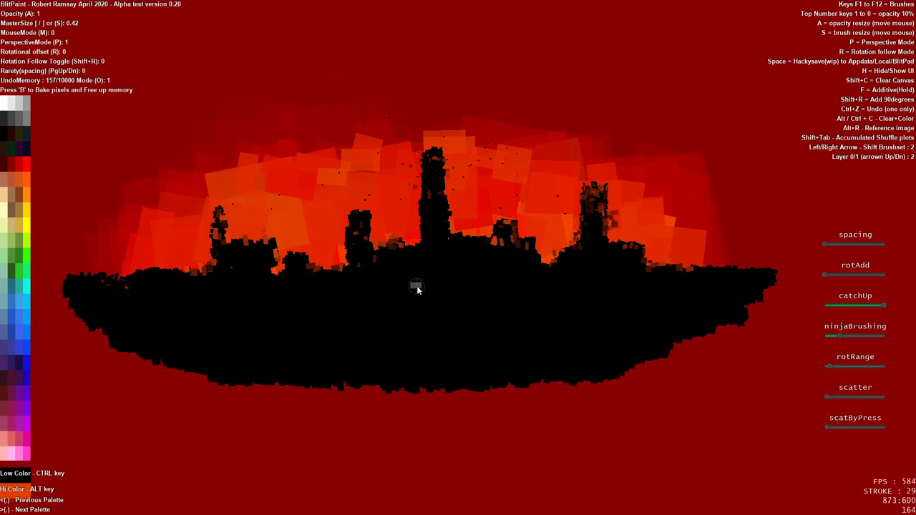
pyautogui.press('alt')
pyautogui.press('[')
pyautogui.press('[')
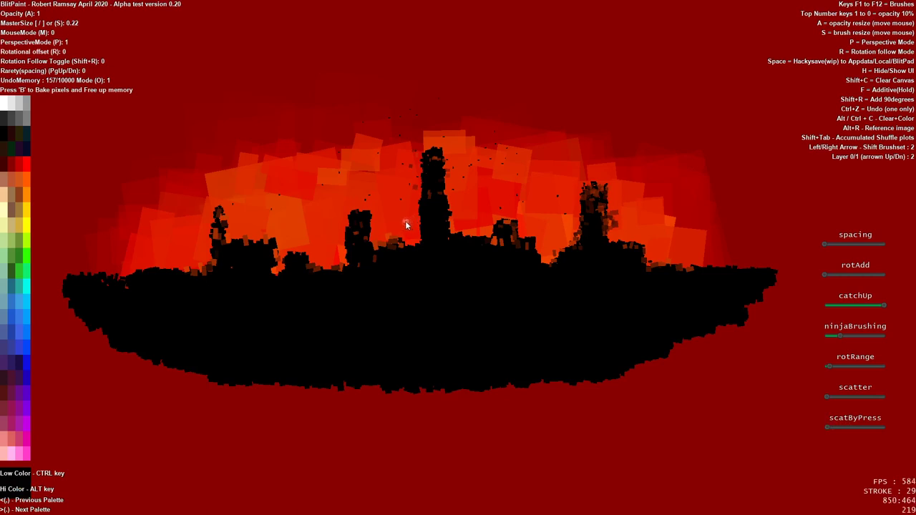
pyautogui.press('[')
# Step: Undo a trial stroke, lower catchUp, set brush size to 0.30, and paint straight black beams linking the left, central and right funnels
pyautogui.moveTo(375, 222)
pyautogui.mouseDown()
pyautogui.moveTo(428, 172)
pyautogui.moveTo(370, 224)
pyautogui.mouseUp()
pyautogui.hotkey('ctrl', 'z')
pyautogui.press(']')
pyautogui.press(']')
pyautogui.moveTo(883, 304); pyautogui.dragTo(841, 305)
pyautogui.moveTo(369, 223)
pyautogui.mouseDown()
pyautogui.moveTo(365, 230)
pyautogui.moveTo(443, 223)
pyautogui.mouseUp()
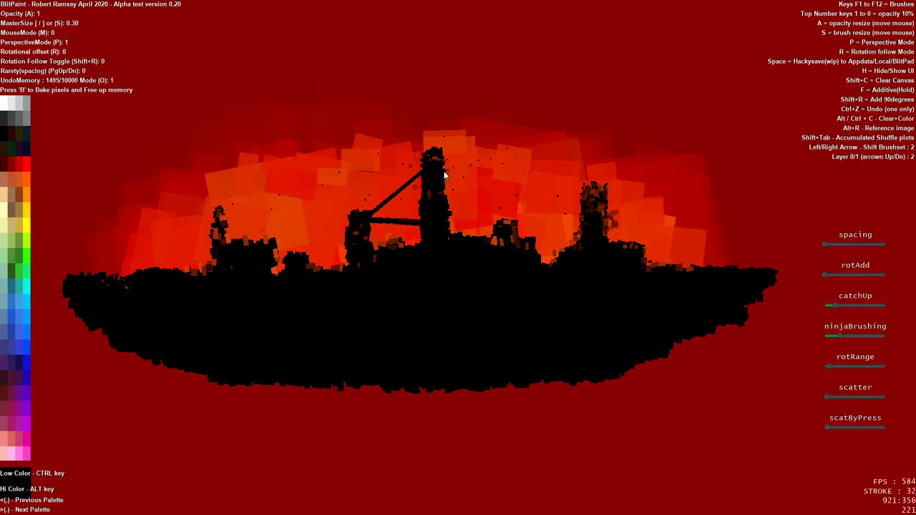
pyautogui.moveTo(444, 171); pyautogui.dragTo(587, 207)
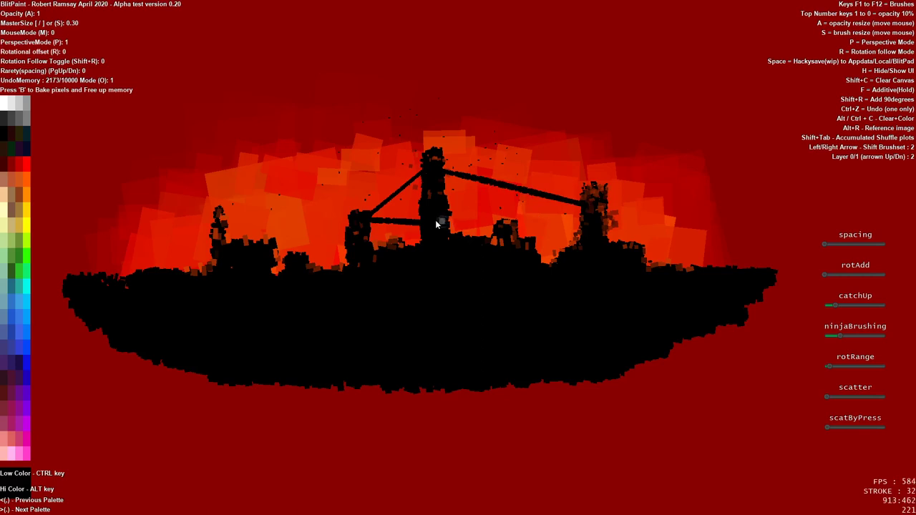
pyautogui.moveTo(438, 222); pyautogui.dragTo(589, 226)
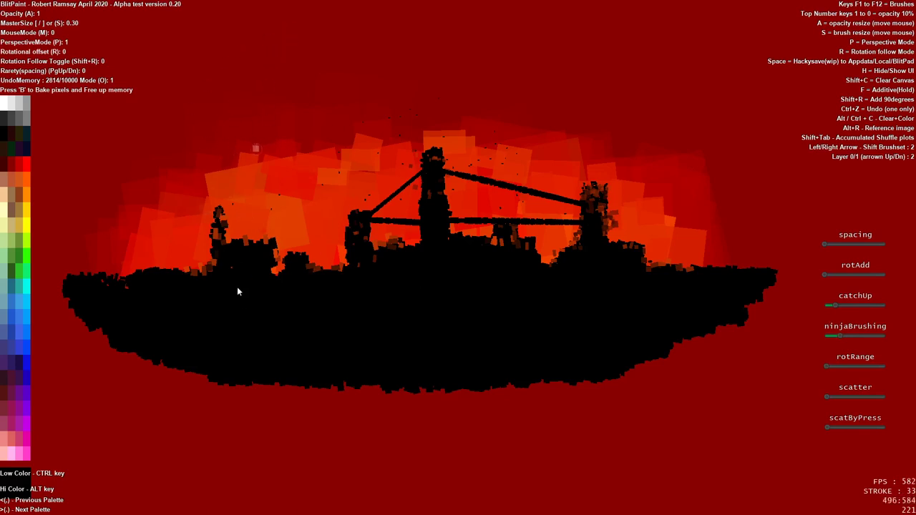
# Step: Paint black beams from the left cabin to the left funnel and diagonal struts between the central and right funnels
pyautogui.moveTo(282, 265); pyautogui.dragTo(268, 251)
pyautogui.moveTo(332, 230)
pyautogui.mouseDown()
pyautogui.moveTo(354, 222)
pyautogui.moveTo(266, 252)
pyautogui.moveTo(372, 247)
pyautogui.mouseUp()
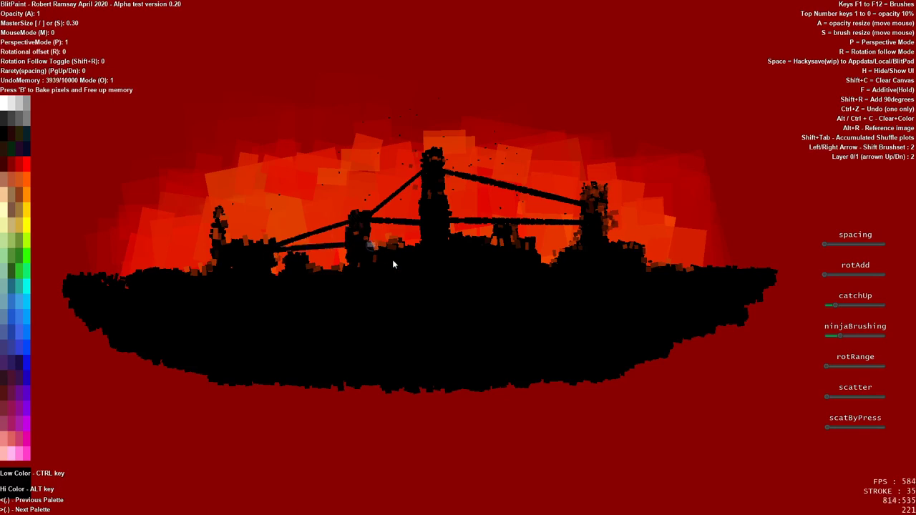
pyautogui.moveTo(483, 185); pyautogui.dragTo(453, 217)
pyautogui.moveTo(530, 194)
pyautogui.mouseDown()
pyautogui.moveTo(484, 222)
pyautogui.moveTo(518, 211)
pyautogui.moveTo(491, 221)
pyautogui.mouseUp()
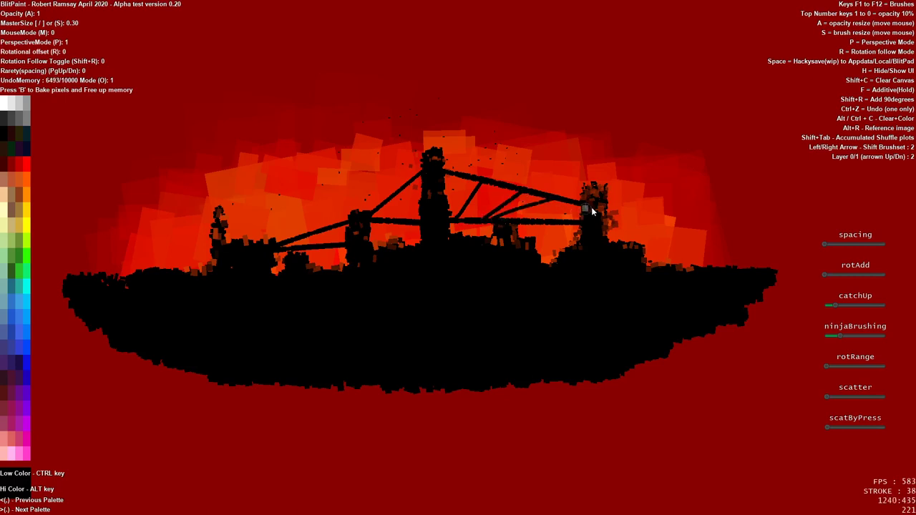
pyautogui.moveTo(593, 209); pyautogui.dragTo(535, 226)
# Step: Set brush size to 0.10 and paint thin sagging wires beneath the beam beside the right funnel
pyautogui.press('[')
pyautogui.press('[')
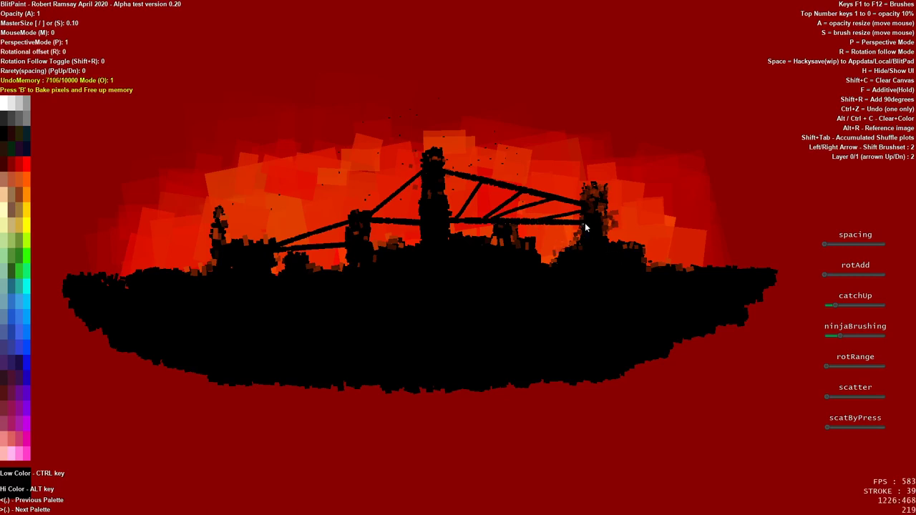
pyautogui.moveTo(586, 228)
pyautogui.mouseDown()
pyautogui.moveTo(548, 237)
pyautogui.moveTo(538, 223)
pyautogui.moveTo(572, 226)
pyautogui.moveTo(545, 237)
pyautogui.moveTo(524, 219)
pyautogui.moveTo(526, 260)
pyautogui.mouseUp()
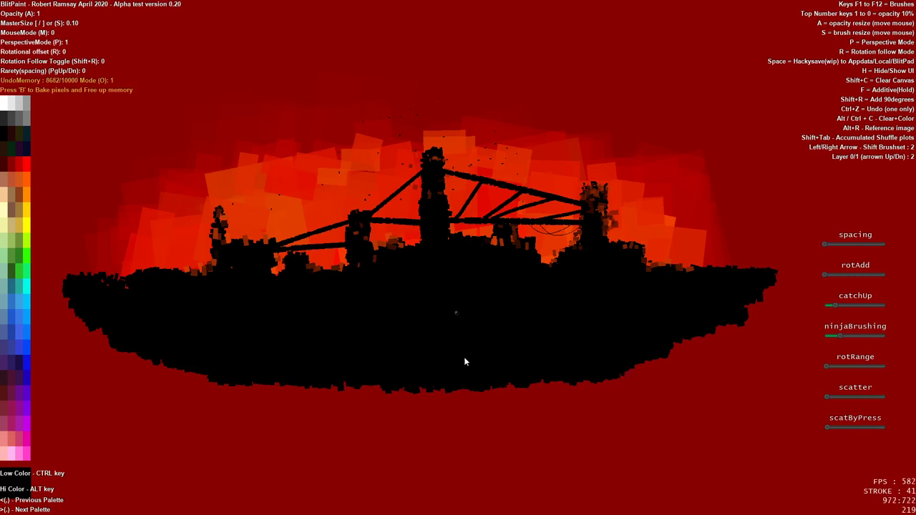
# Step: View the painting with the interface hidden, show the interface again, and bake the pixels
pyautogui.press('Tab')
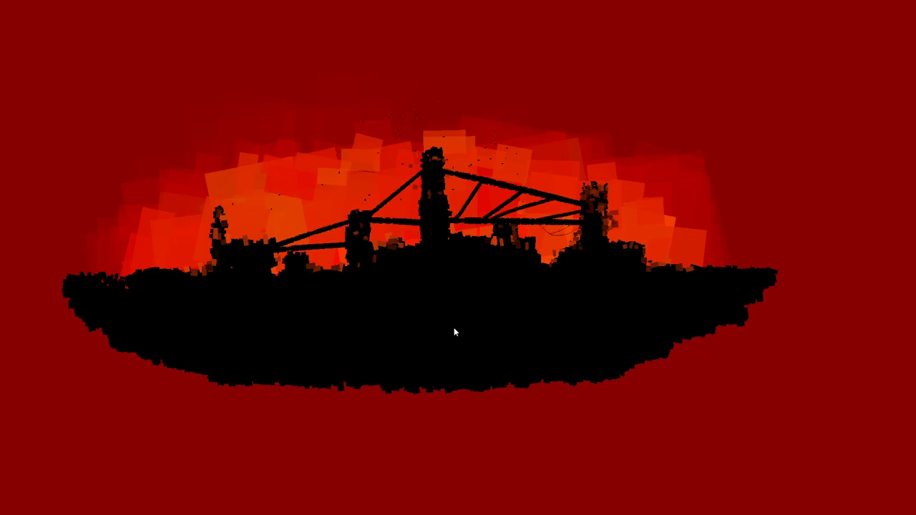
pyautogui.press('h')
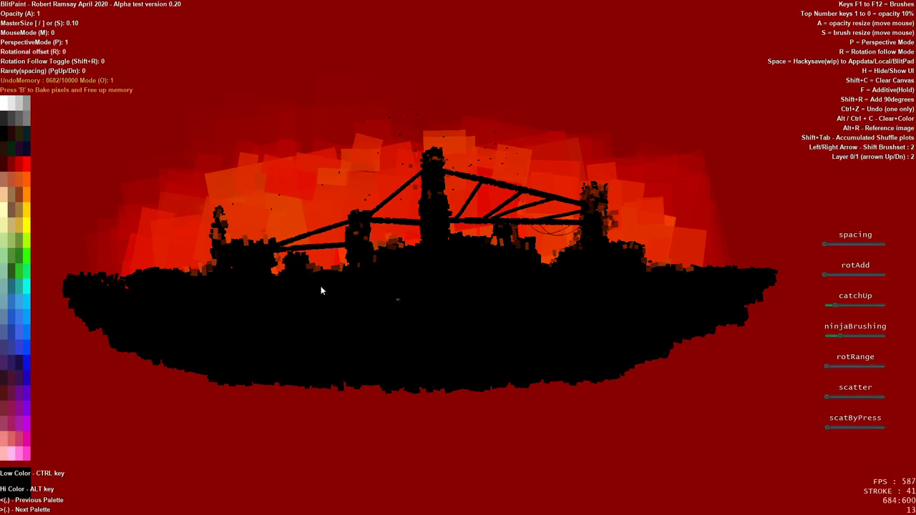
pyautogui.press('b')
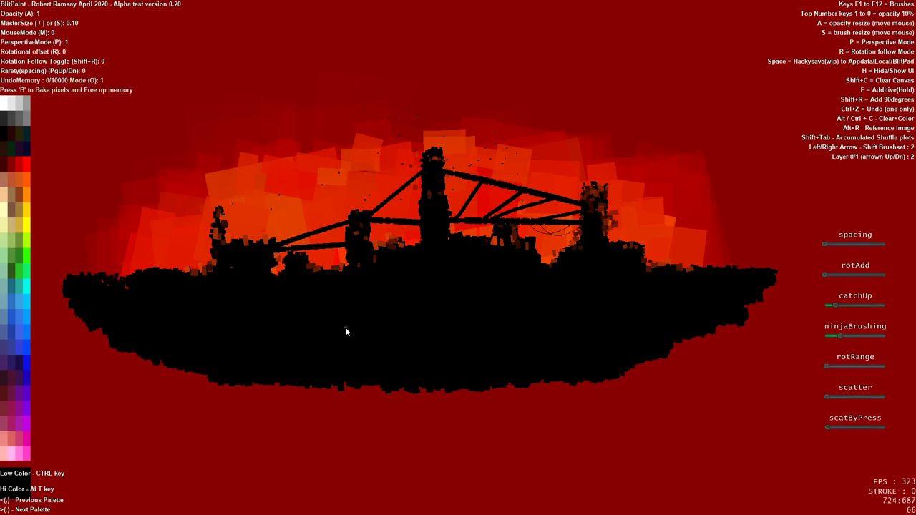
# Step: Switch to File Explorer, enter %appdata% as the location, and open the BlitPaint_v02 folder inside AppData's Local folder
pyautogui.hotkey('alt', 'Tab')
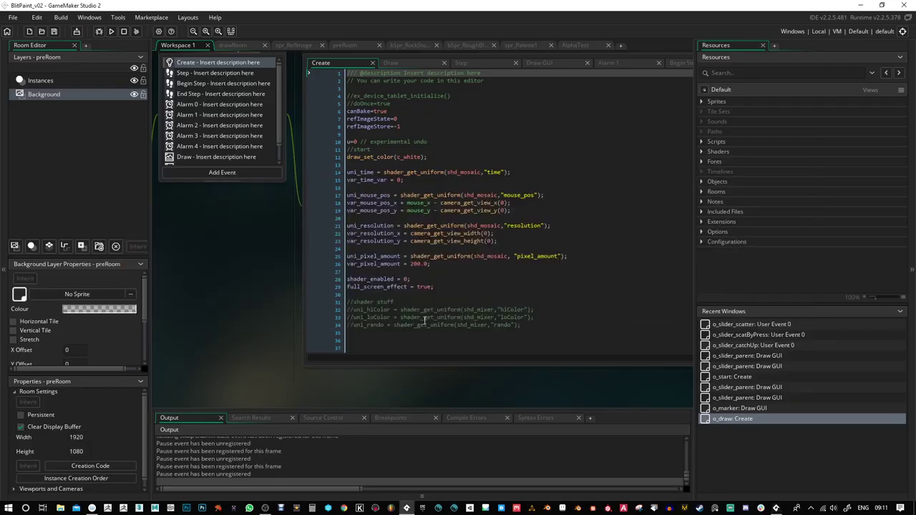
pyautogui.hotkey('alt', 'Tab')
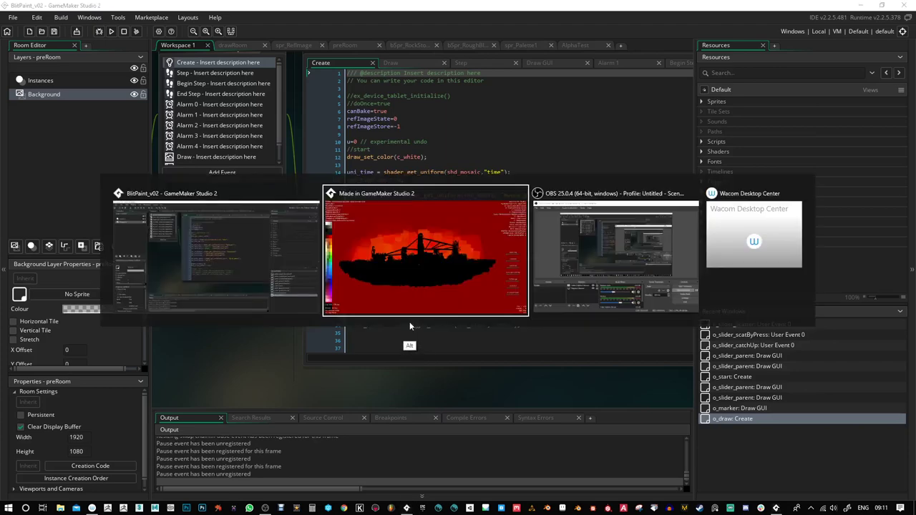
pyautogui.click(60, 508)
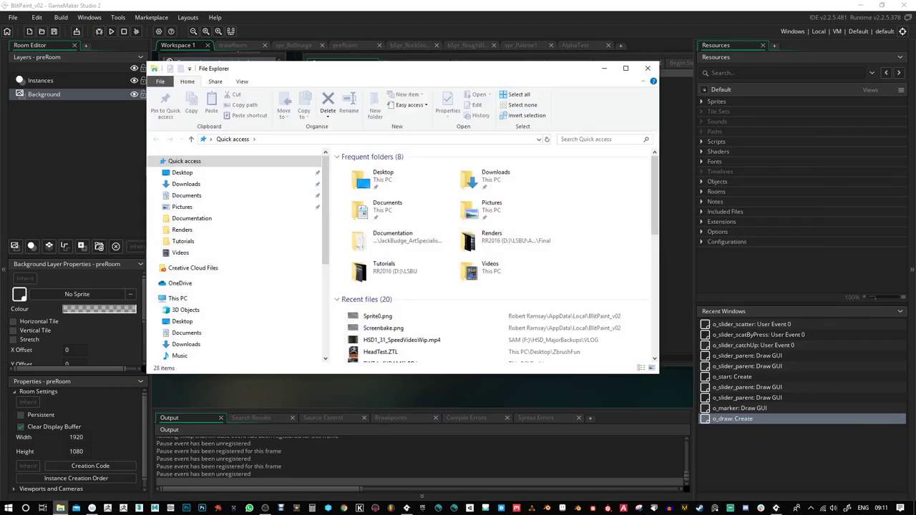
pyautogui.click(335, 140)
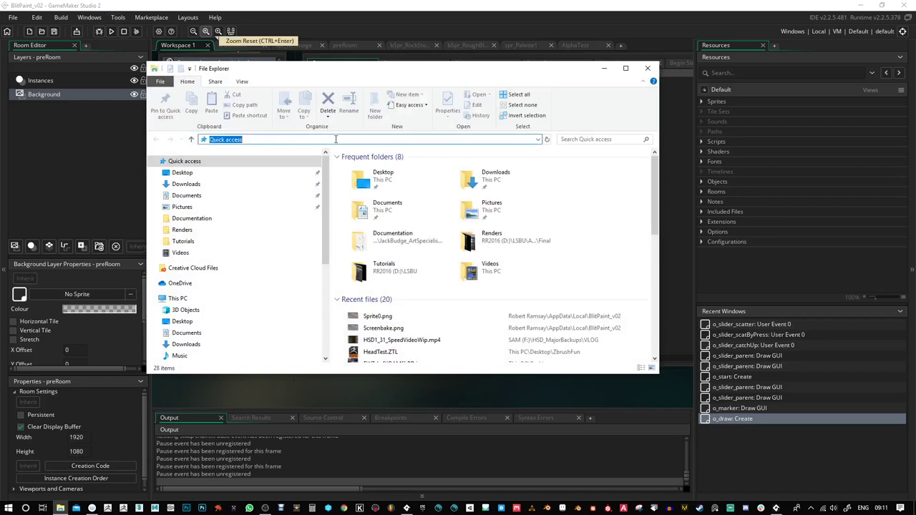
pyautogui.write('%appdata%')
pyautogui.press('Return')
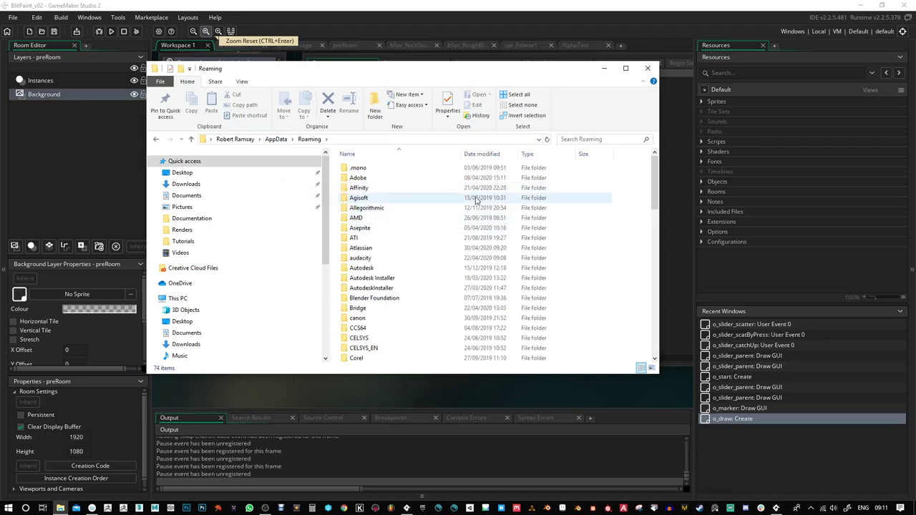
pyautogui.click(276, 140)
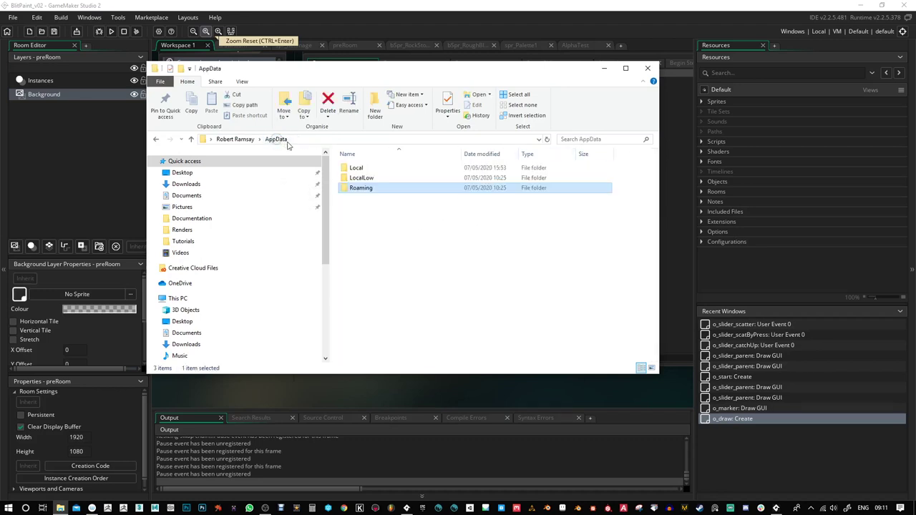
pyautogui.click(362, 171)
pyautogui.doubleClick(362, 171)
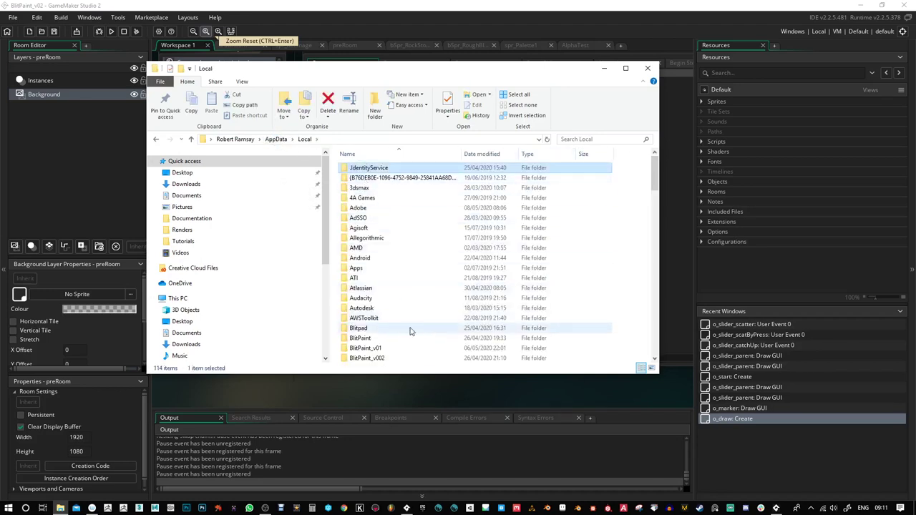
pyautogui.moveTo(653, 190); pyautogui.dragTo(656, 209)
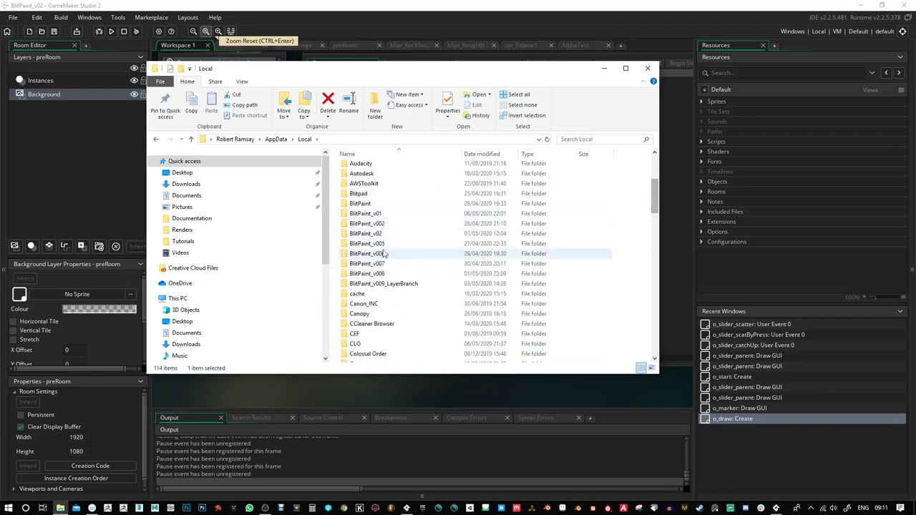
pyautogui.doubleClick(373, 236)
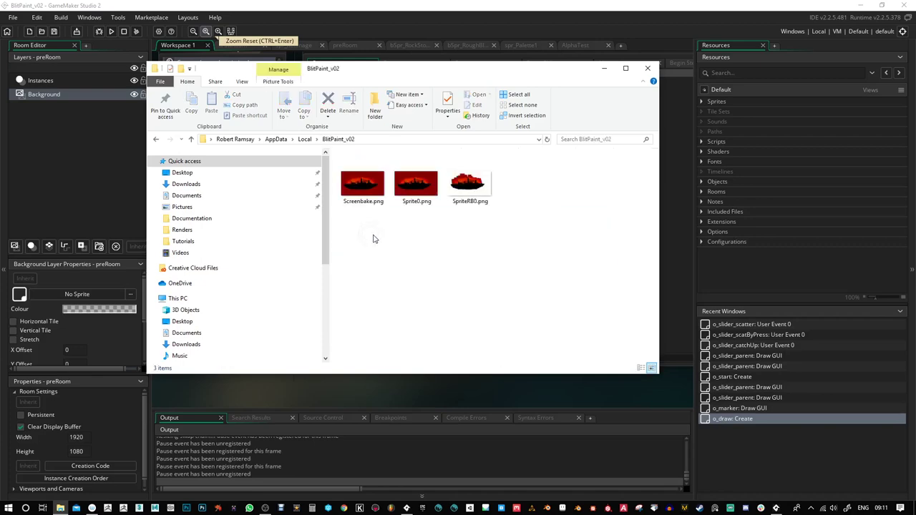
# Step: View the saved SpriteRB0.png in Photos, close it, select Sprite0.png, and minimise File Explorer to return to BlitPaint
pyautogui.doubleClick(470, 185)
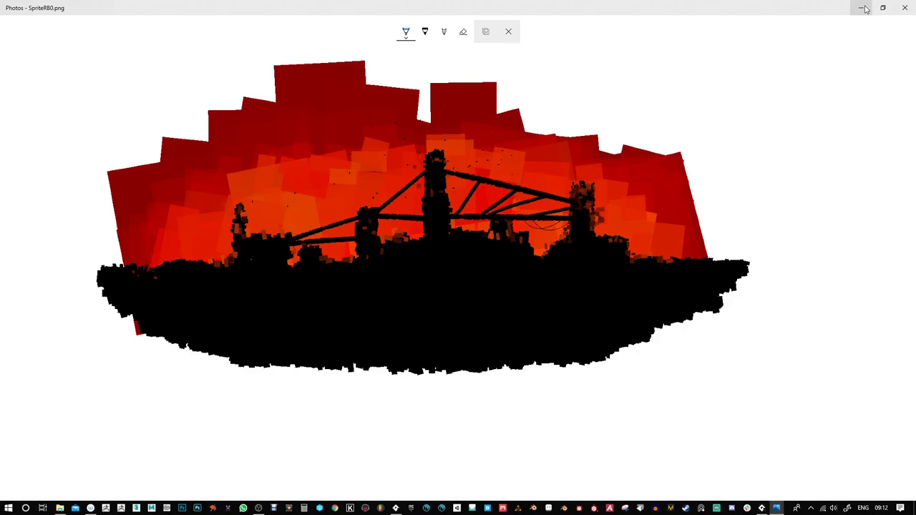
pyautogui.click(904, 7)
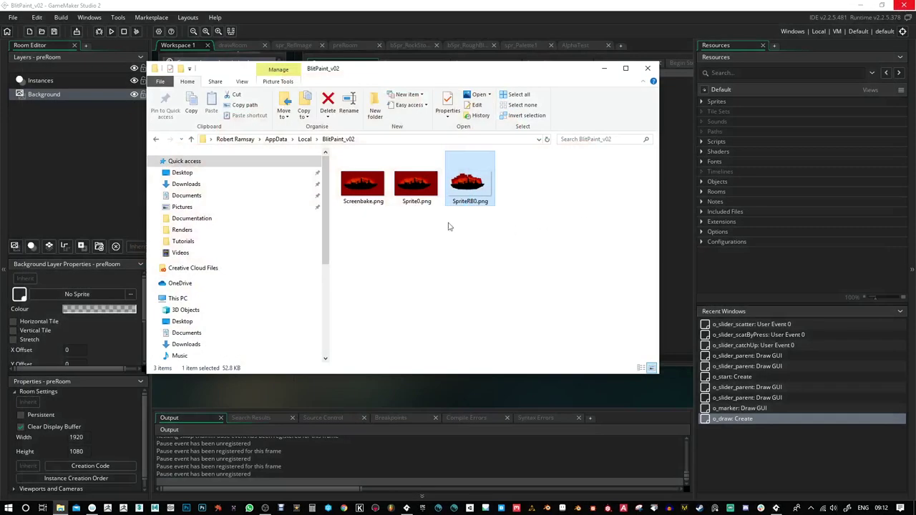
pyautogui.click(417, 188)
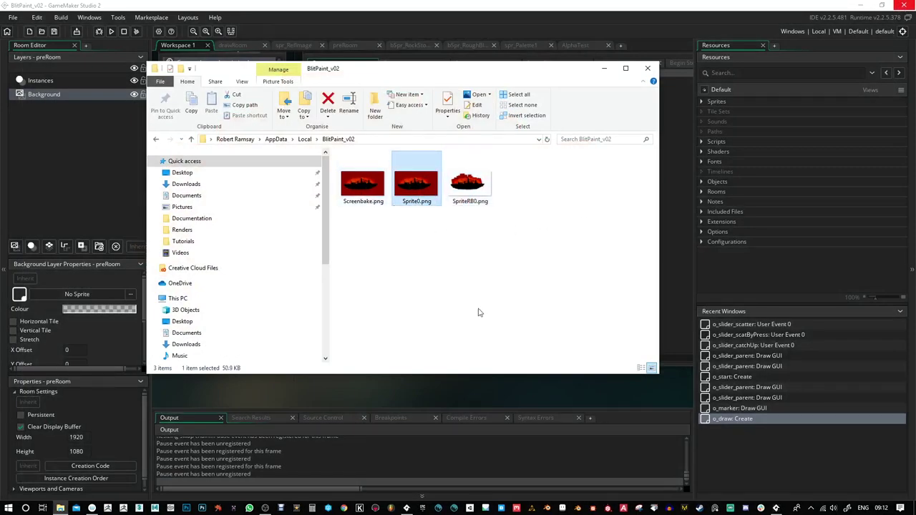
pyautogui.click(605, 68)
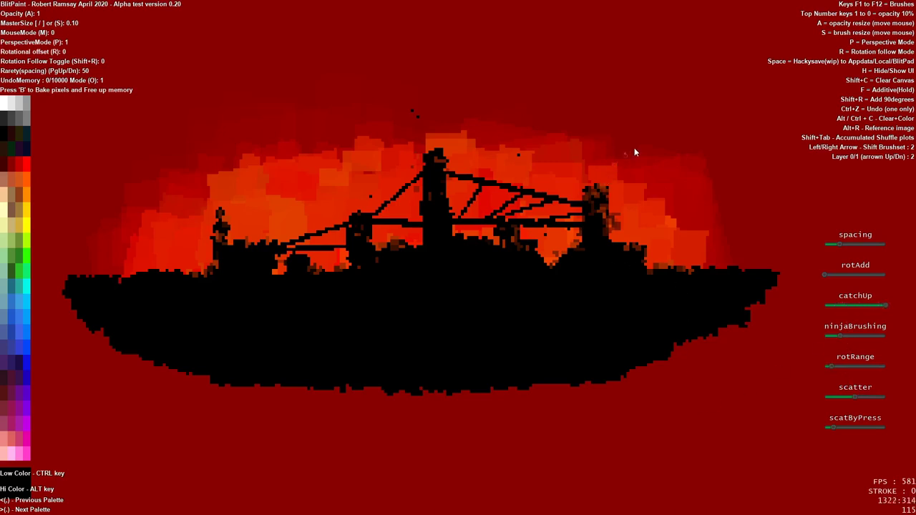
# Step: Set the foliage brush size to 0.96 and paint small black plants along the ship's deck and around its left end
pyautogui.press('s')
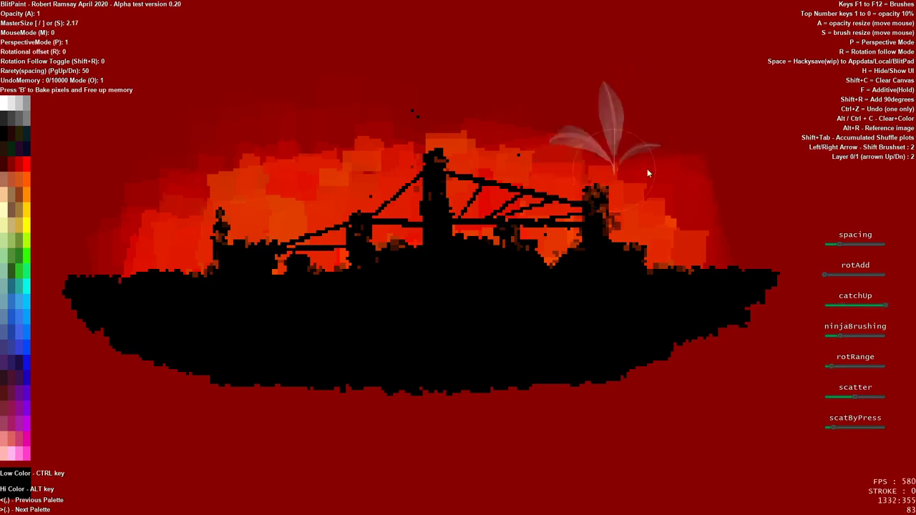
pyautogui.press('s')
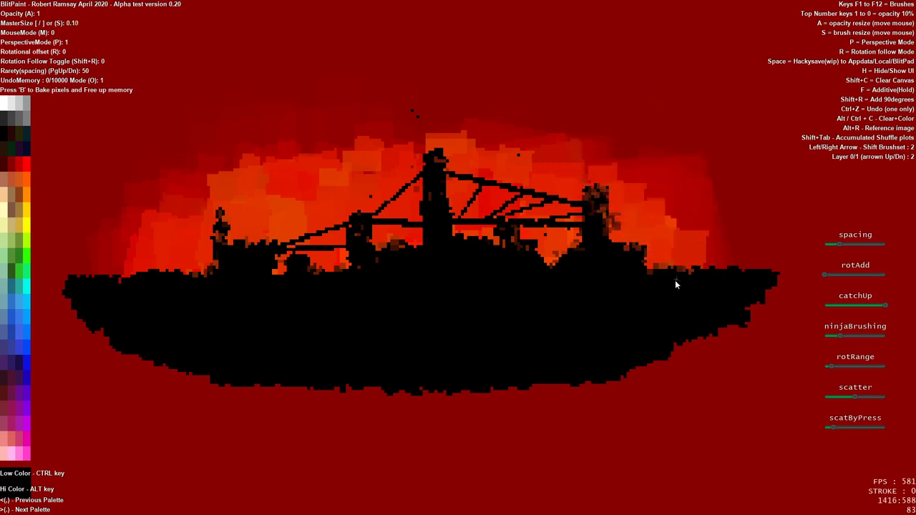
pyautogui.press('s')
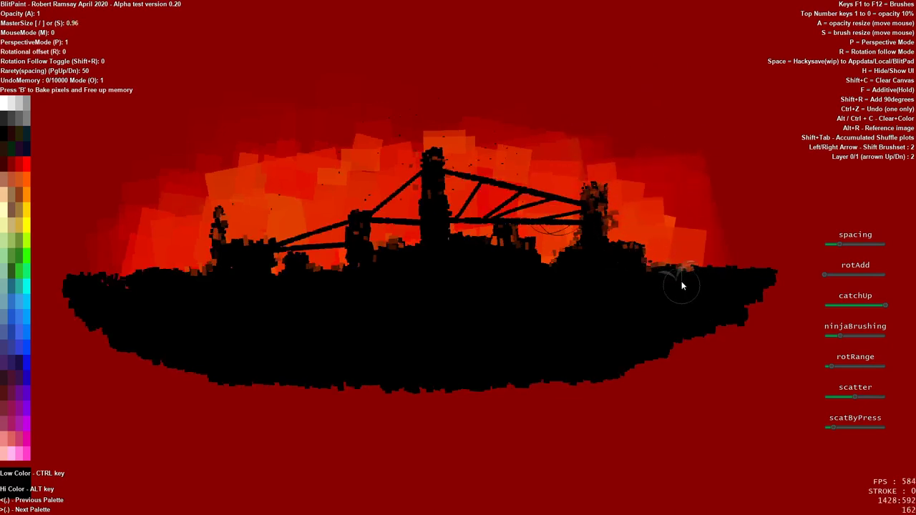
pyautogui.moveTo(681, 286)
pyautogui.mouseDown()
pyautogui.moveTo(652, 277)
pyautogui.moveTo(690, 281)
pyautogui.moveTo(654, 287)
pyautogui.moveTo(627, 273)
pyautogui.moveTo(626, 262)
pyautogui.moveTo(567, 279)
pyautogui.mouseUp()
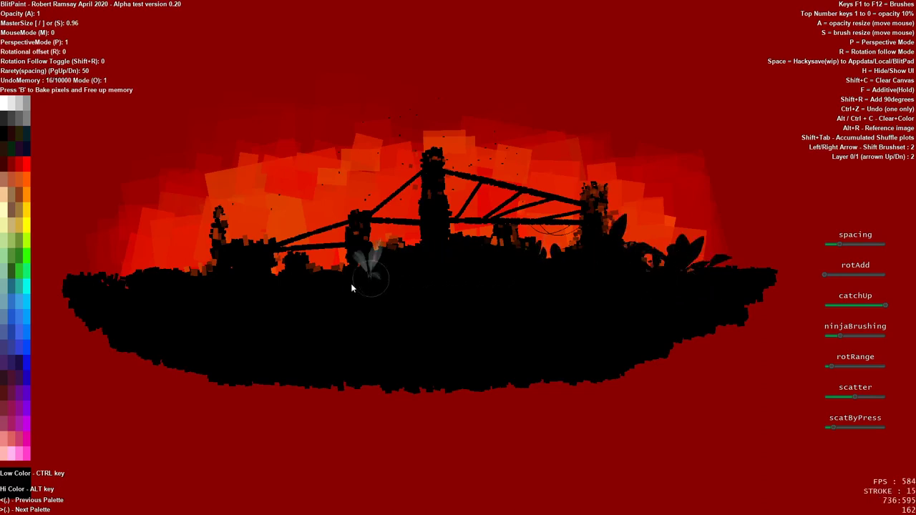
pyautogui.moveTo(351, 283); pyautogui.dragTo(308, 299)
pyautogui.moveTo(126, 306)
pyautogui.mouseDown()
pyautogui.moveTo(131, 337)
pyautogui.moveTo(165, 337)
pyautogui.mouseUp()
# Step: Try oversized black foliage at brush size 3.88 over the lower right of the canvas, and undo it
pyautogui.press('s')
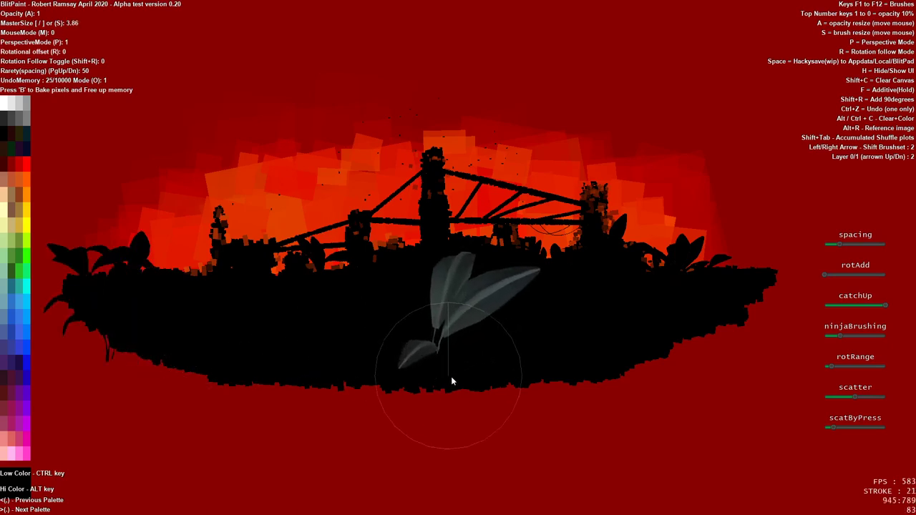
pyautogui.moveTo(451, 376)
pyautogui.mouseDown()
pyautogui.moveTo(620, 430)
pyautogui.moveTo(597, 437)
pyautogui.moveTo(713, 455)
pyautogui.mouseUp()
pyautogui.hotkey('ctrl', 'z')
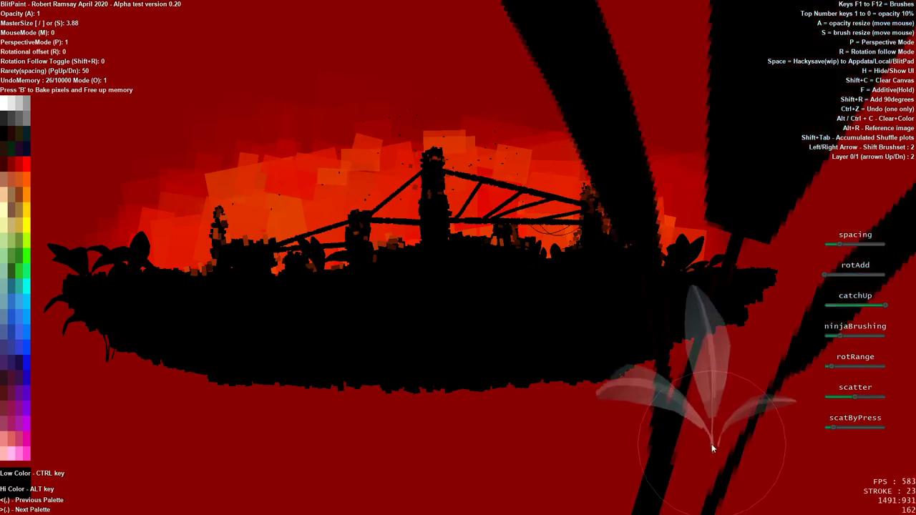
pyautogui.hotkey('ctrl', 'z')
# Step: Set brush size to 1.19, opacity to 0.10 and rotation follow on, and paint faint foliage around the ship's right end
pyautogui.press('s')
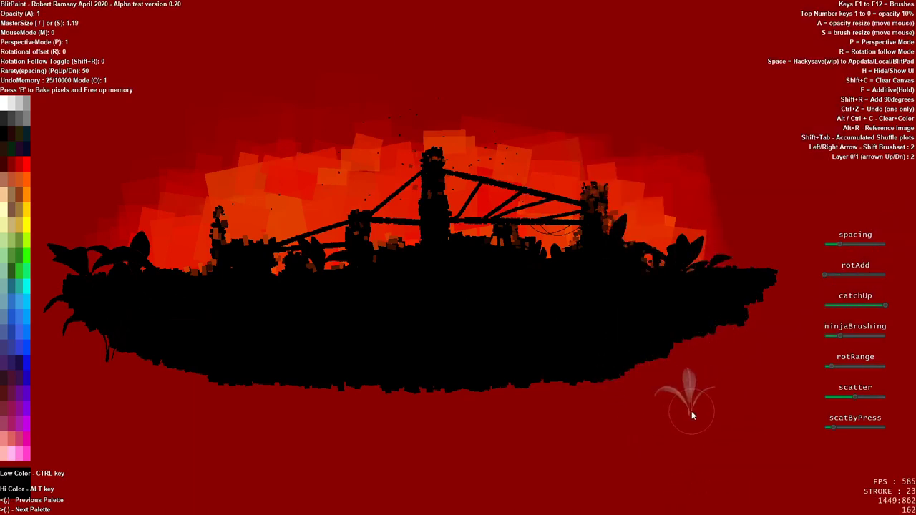
pyautogui.press('1')
pyautogui.hotkey('shift', 'r')
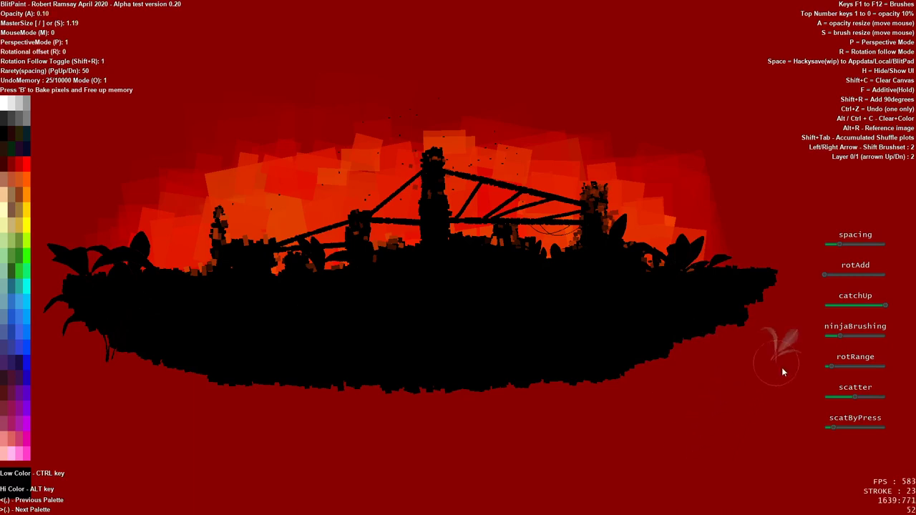
pyautogui.moveTo(723, 405)
pyautogui.mouseDown()
pyautogui.moveTo(725, 356)
pyautogui.moveTo(743, 306)
pyautogui.moveTo(760, 278)
pyautogui.moveTo(784, 279)
pyautogui.moveTo(758, 276)
pyautogui.moveTo(742, 324)
pyautogui.mouseUp()
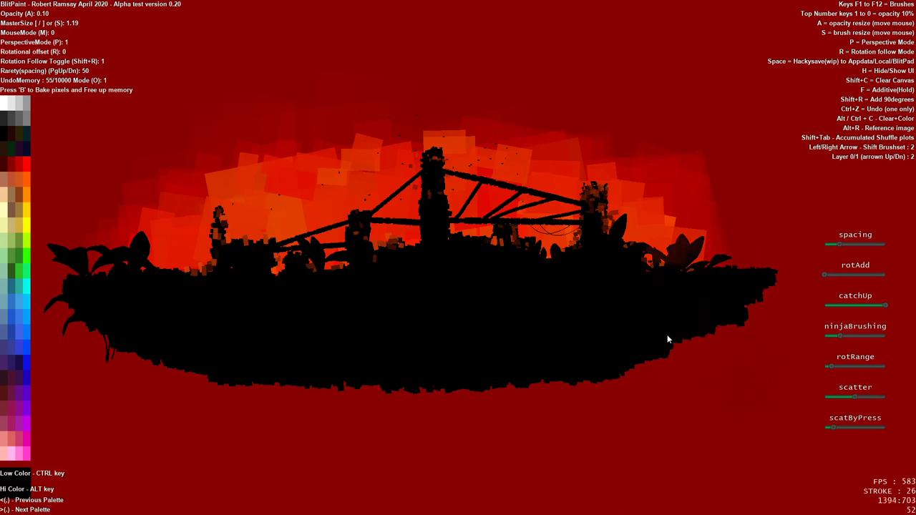
# Step: Set opacity to 1 and paint dense black foliage beneath the hull and around both ends of the ship
pyautogui.moveTo(667, 335); pyautogui.dragTo(589, 366)
pyautogui.press('0')
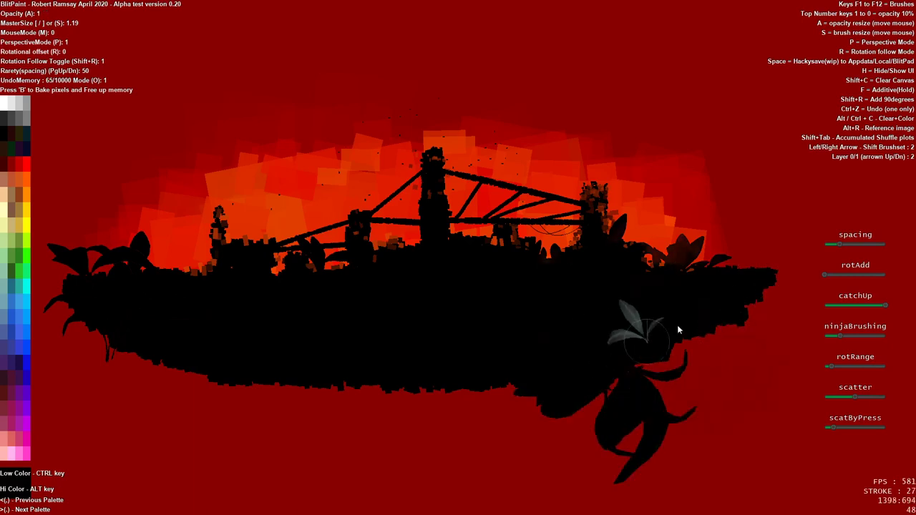
pyautogui.moveTo(677, 325)
pyautogui.mouseDown()
pyautogui.moveTo(723, 293)
pyautogui.moveTo(737, 304)
pyautogui.moveTo(637, 343)
pyautogui.moveTo(329, 378)
pyautogui.moveTo(227, 361)
pyautogui.moveTo(139, 327)
pyautogui.moveTo(68, 272)
pyautogui.mouseUp()
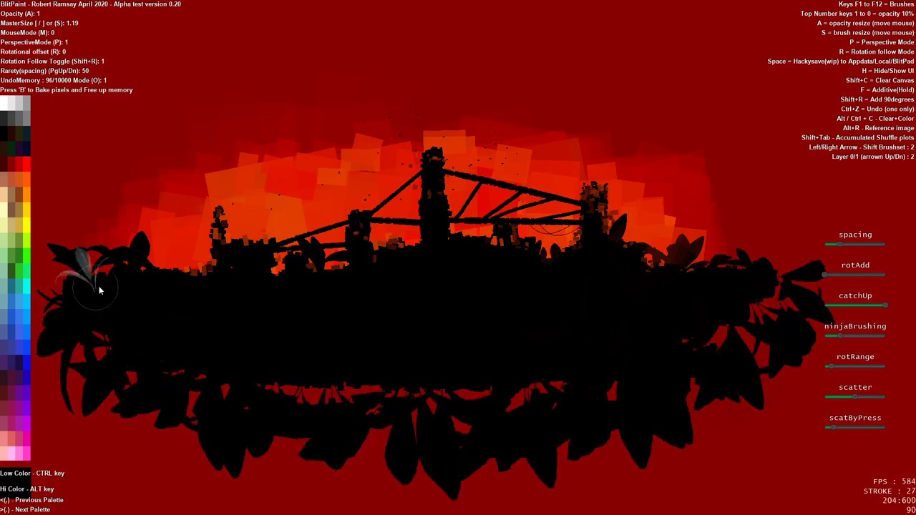
pyautogui.moveTo(358, 360)
pyautogui.mouseDown()
pyautogui.moveTo(318, 388)
pyautogui.moveTo(468, 358)
pyautogui.moveTo(324, 370)
pyautogui.moveTo(553, 360)
pyautogui.moveTo(704, 328)
pyautogui.moveTo(778, 325)
pyautogui.moveTo(567, 387)
pyautogui.moveTo(417, 399)
pyautogui.moveTo(323, 393)
pyautogui.moveTo(377, 410)
pyautogui.moveTo(174, 432)
pyautogui.moveTo(300, 424)
pyautogui.moveTo(279, 476)
pyautogui.moveTo(437, 462)
pyautogui.moveTo(355, 474)
pyautogui.moveTo(453, 455)
pyautogui.mouseUp()
pyautogui.moveTo(674, 443)
pyautogui.mouseDown()
pyautogui.moveTo(658, 417)
pyautogui.moveTo(588, 461)
pyautogui.moveTo(249, 461)
pyautogui.moveTo(311, 439)
pyautogui.moveTo(489, 443)
pyautogui.mouseUp()
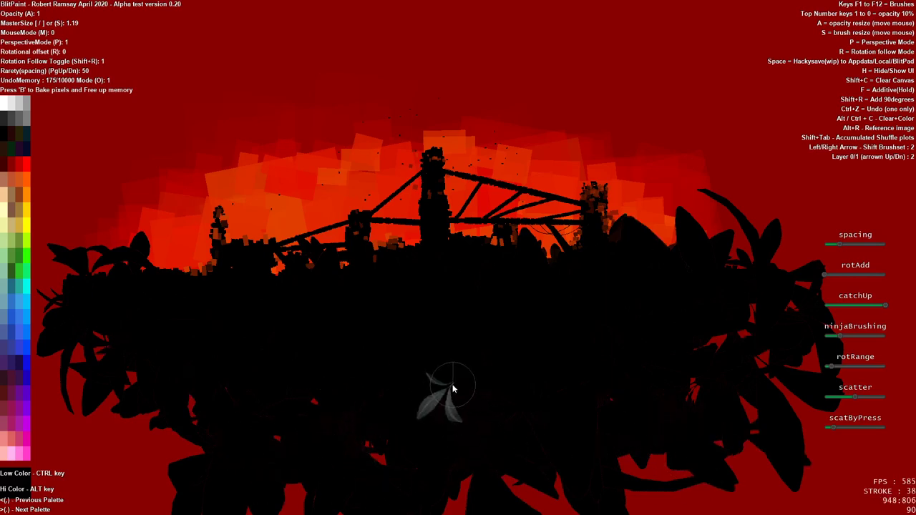
# Step: Turn rotation follow off, undo a trial stroke, and scatter single black leaves in an arc across the sky above the ship
pyautogui.hotkey('shift', 'r')
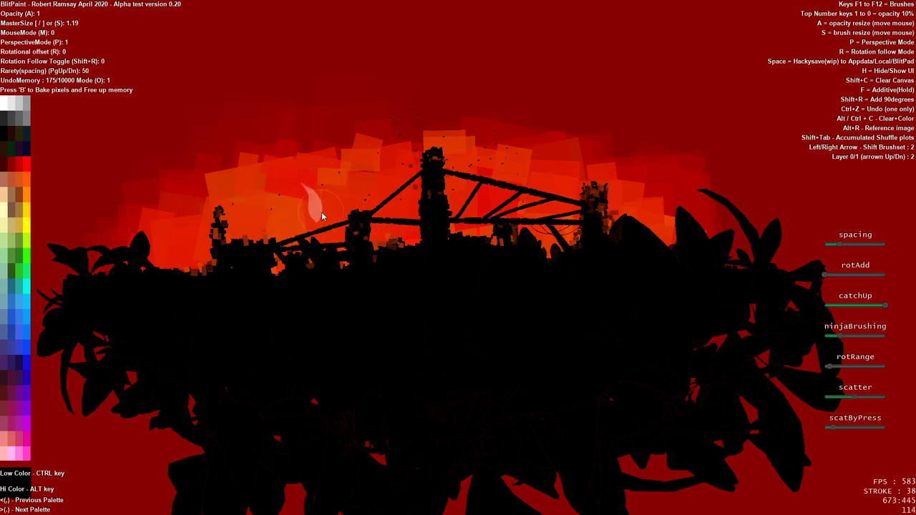
pyautogui.moveTo(248, 135)
pyautogui.mouseDown()
pyautogui.moveTo(549, 110)
pyautogui.moveTo(681, 165)
pyautogui.mouseUp()
pyautogui.hotkey('ctrl', 'z')
pyautogui.moveTo(79, 215)
pyautogui.mouseDown()
pyautogui.moveTo(118, 189)
pyautogui.moveTo(336, 118)
pyautogui.moveTo(773, 172)
pyautogui.mouseUp()
# Step: Paint dark green leaves over the lower left of the silhouette, and bright green and tan leaves across its lower middle
pyautogui.click(18, 133)
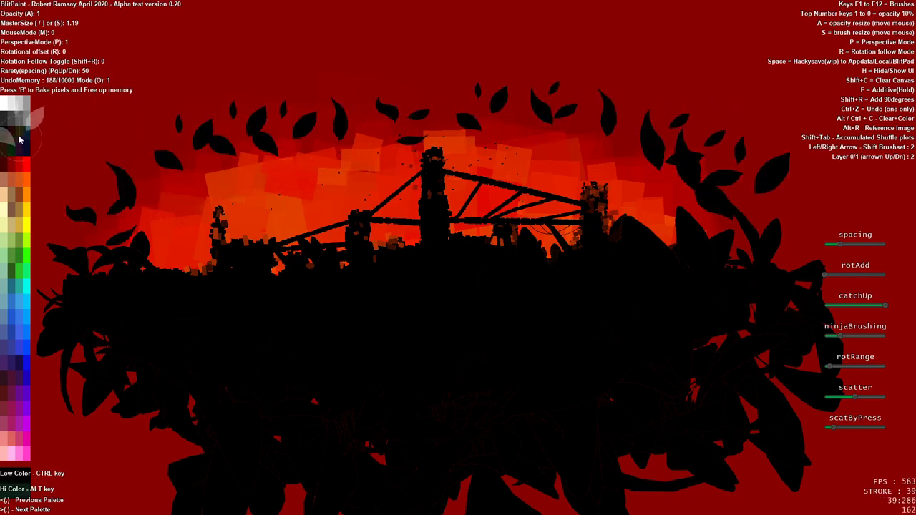
pyautogui.moveTo(161, 344)
pyautogui.mouseDown()
pyautogui.moveTo(265, 445)
pyautogui.moveTo(463, 506)
pyautogui.moveTo(260, 322)
pyautogui.mouseUp()
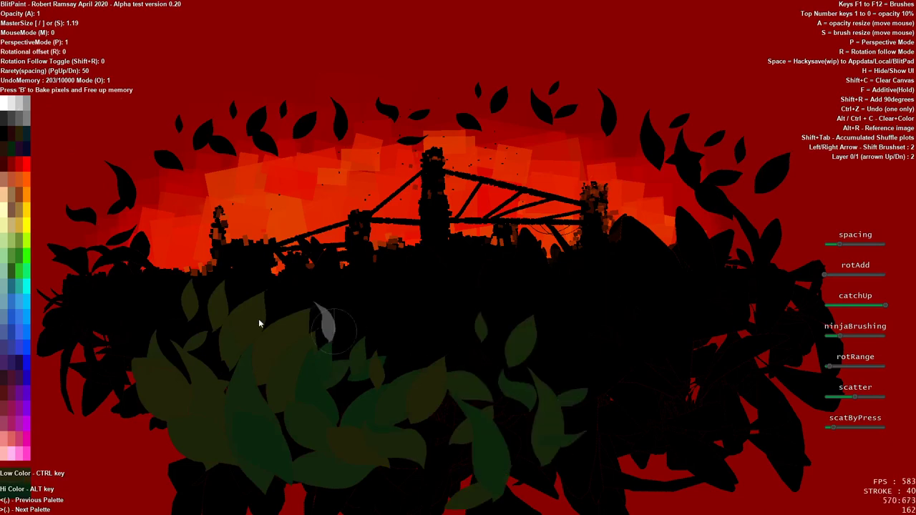
pyautogui.click(20, 274)
pyautogui.keyDown('ctrl'); pyautogui.click(11, 209); pyautogui.keyUp('ctrl')
pyautogui.moveTo(330, 473)
pyautogui.mouseDown()
pyautogui.moveTo(340, 462)
pyautogui.moveTo(458, 443)
pyautogui.moveTo(632, 449)
pyautogui.moveTo(673, 430)
pyautogui.mouseUp()
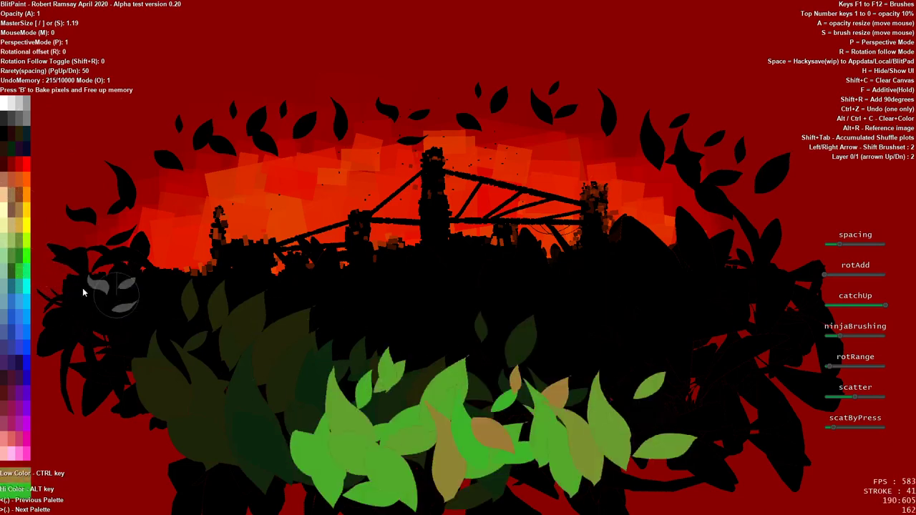
# Step: Set the low color to yellow and the high color to red, and paint fiery leaves along the bottom of the scene
pyautogui.keyDown('ctrl'); pyautogui.click(26, 225); pyautogui.keyUp('ctrl')
pyautogui.keyDown('alt'); pyautogui.click(26, 166); pyautogui.keyUp('alt')
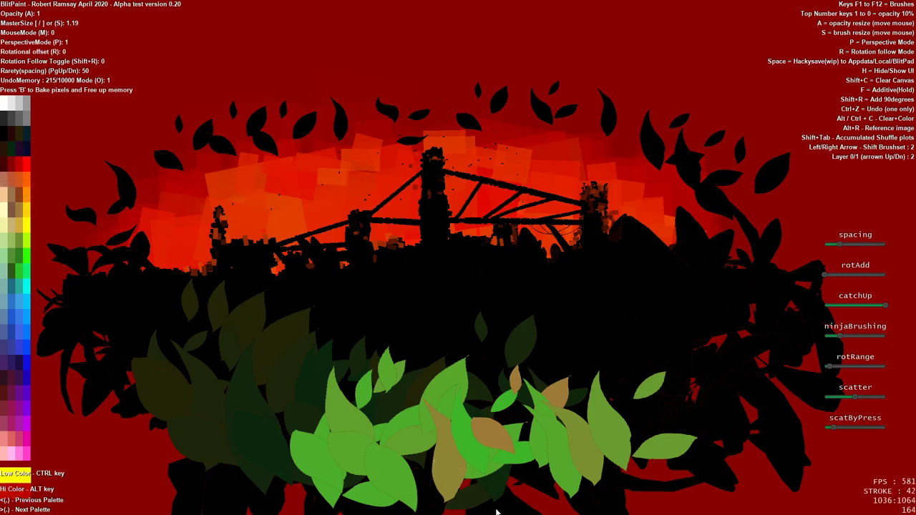
pyautogui.moveTo(465, 473)
pyautogui.mouseDown()
pyautogui.moveTo(615, 422)
pyautogui.moveTo(532, 469)
pyautogui.moveTo(322, 487)
pyautogui.moveTo(179, 472)
pyautogui.moveTo(444, 486)
pyautogui.moveTo(664, 514)
pyautogui.moveTo(671, 431)
pyautogui.mouseUp()
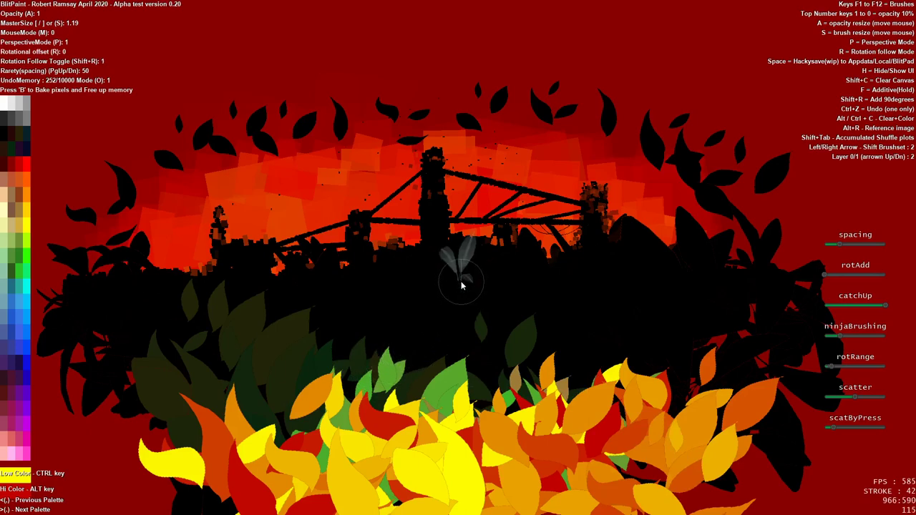
# Step: Try a foliage stroke with rotation follow on over the black hull, undo it, and turn rotation follow off
pyautogui.hotkey('shift', 'r')
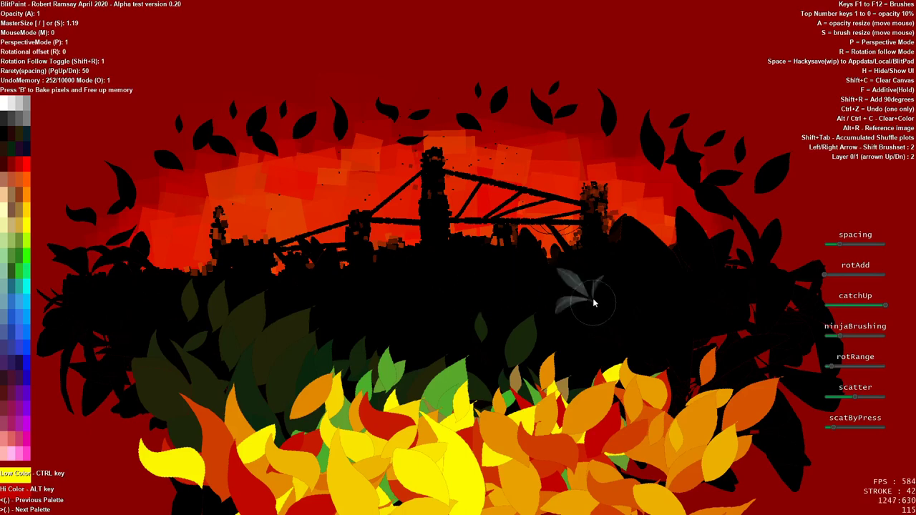
pyautogui.moveTo(593, 303)
pyautogui.mouseDown()
pyautogui.moveTo(630, 331)
pyautogui.moveTo(587, 292)
pyautogui.moveTo(604, 343)
pyautogui.moveTo(629, 345)
pyautogui.mouseUp()
pyautogui.hotkey('ctrl', 'z')
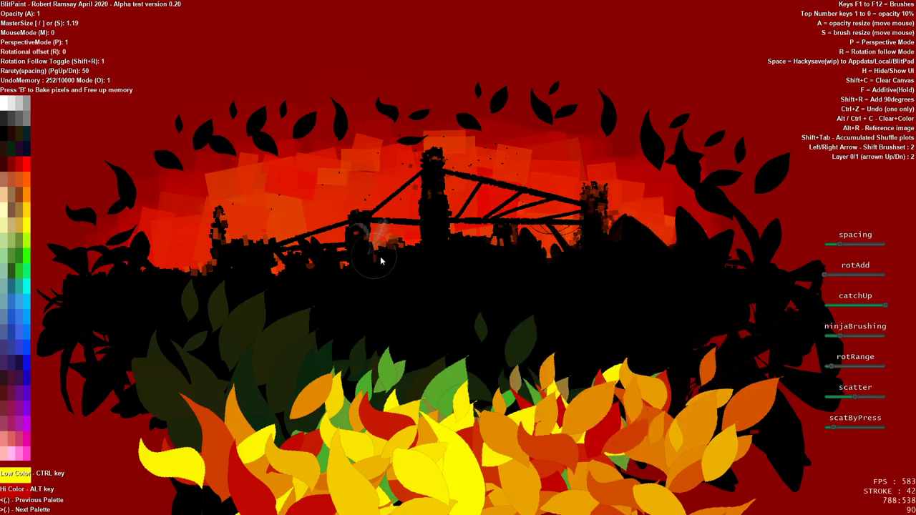
pyautogui.hotkey('shift', 'r')
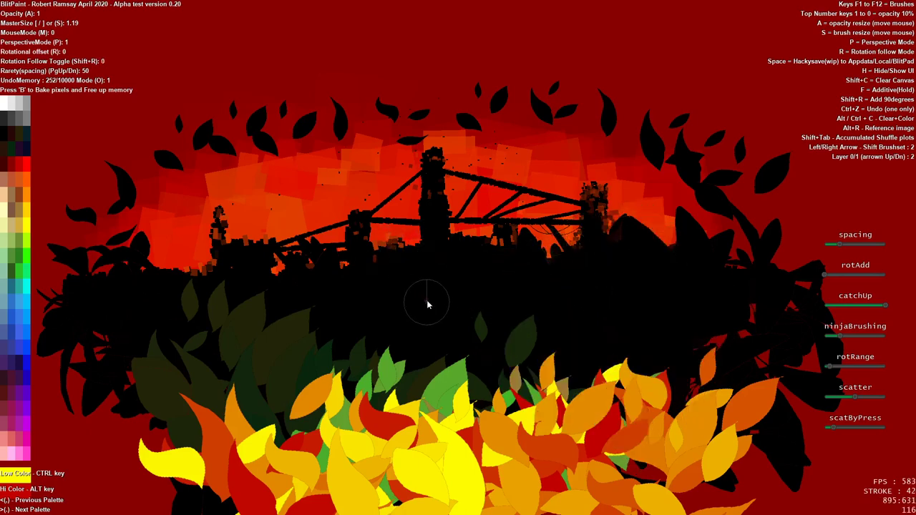
# Step: Set the brush size to 1.94, undo a trial mushroom stamp on the hull, and set the low and high colors to white
pyautogui.press('s')
pyautogui.click(562, 298)
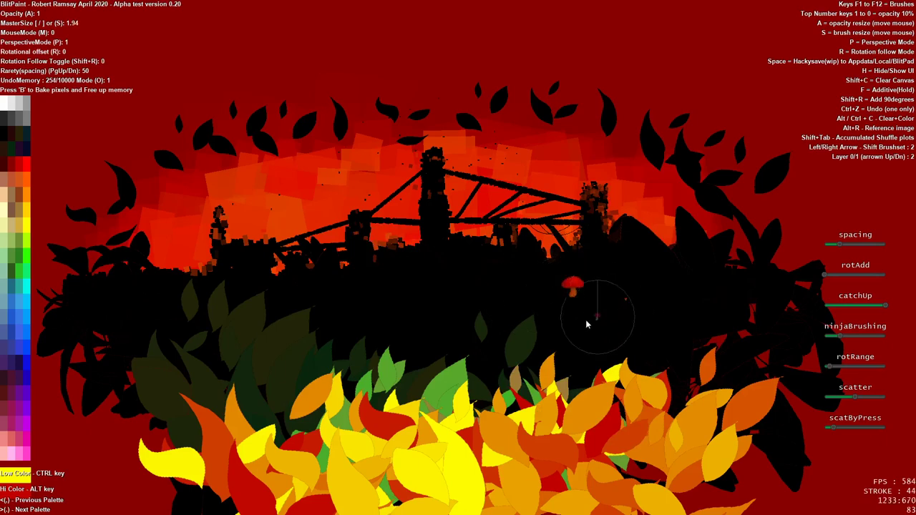
pyautogui.hotkey('ctrl', 'z')
pyautogui.press('alt')
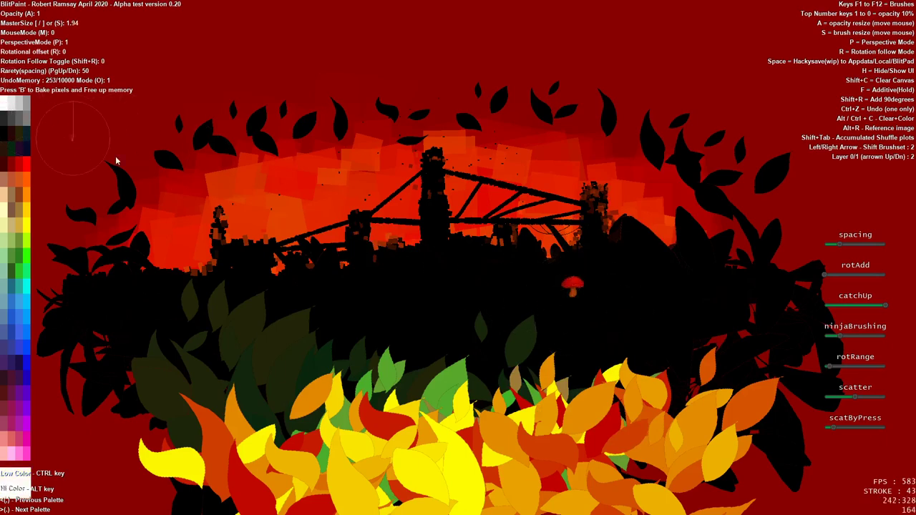
# Step: Stamp six red mushrooms with white spots across the right half of the black hull
pyautogui.click(595, 305)
pyautogui.click(639, 308)
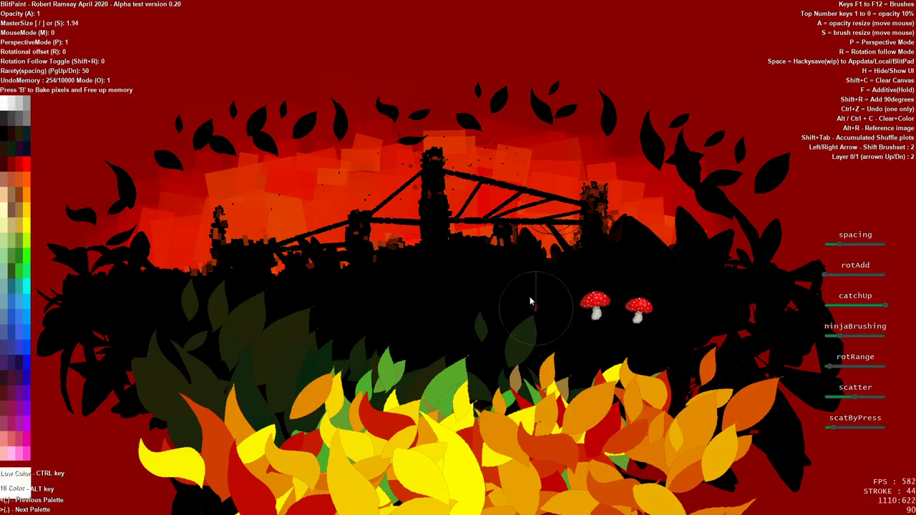
pyautogui.click(526, 285)
pyautogui.click(588, 270)
pyautogui.click(644, 286)
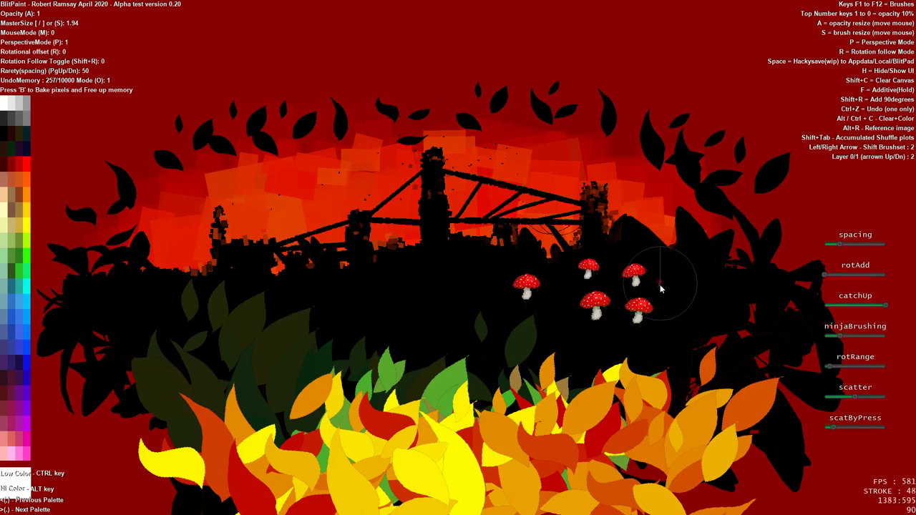
pyautogui.click(665, 308)
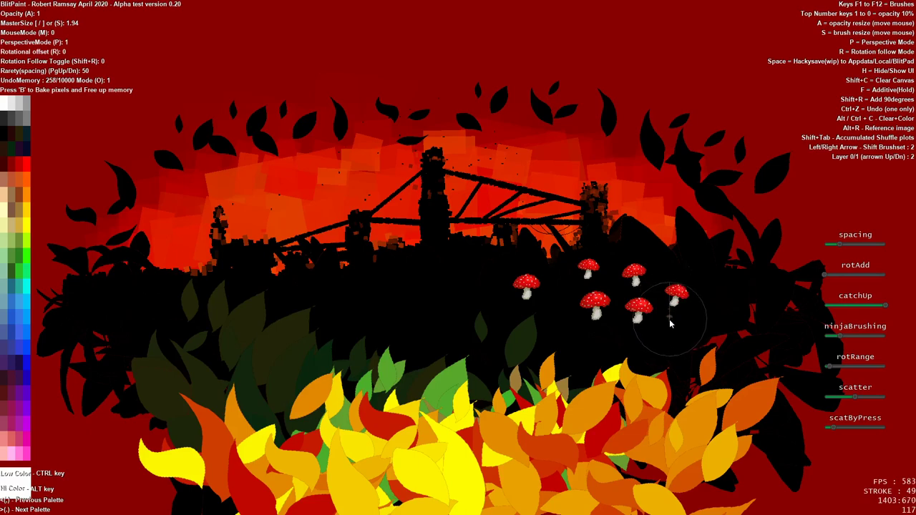
# Step: Stamp three pale mushrooms beneath the red ones on the right half of the hull
pyautogui.click(669, 335)
pyautogui.click(612, 348)
pyautogui.click(583, 347)
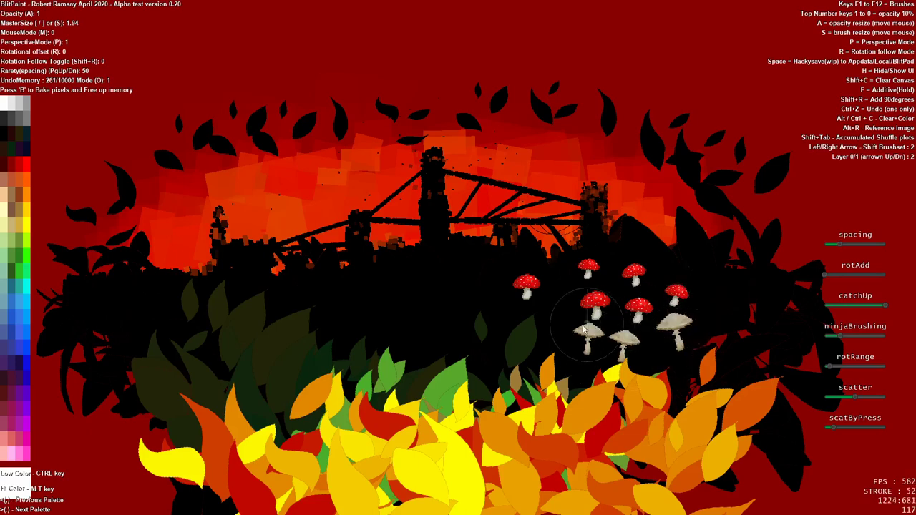
# Step: Stamp strawberries and green berry clusters across the middle of the hull and just below the ship's deck
pyautogui.click(464, 307)
pyautogui.click(424, 320)
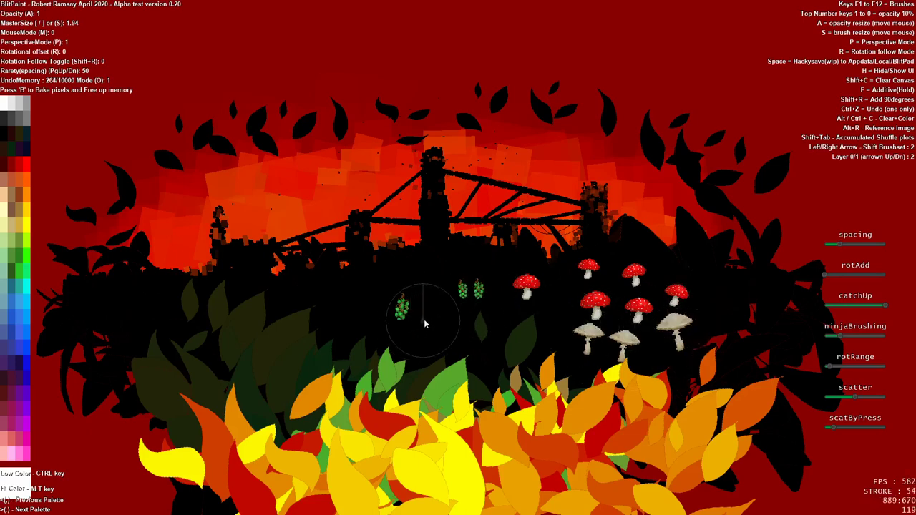
pyautogui.click(466, 342)
pyautogui.click(369, 327)
pyautogui.click(423, 268)
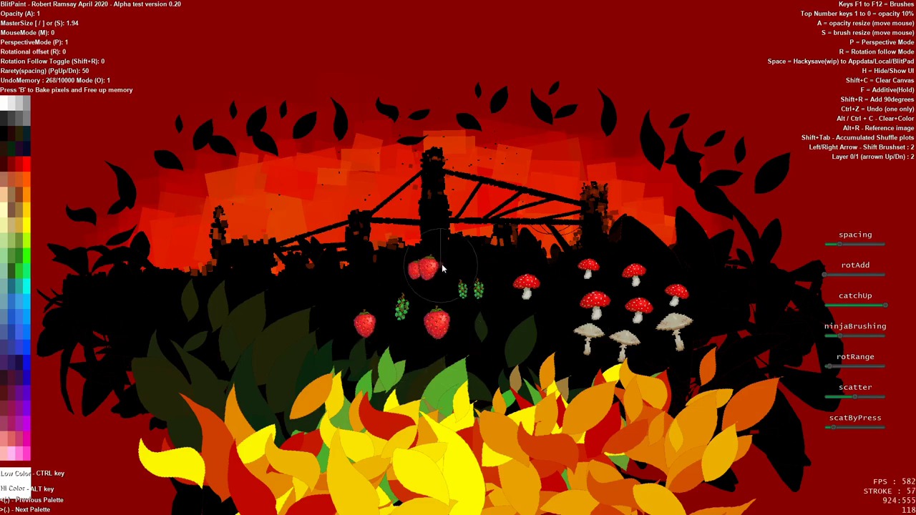
pyautogui.click(469, 259)
pyautogui.click(521, 256)
pyautogui.click(564, 266)
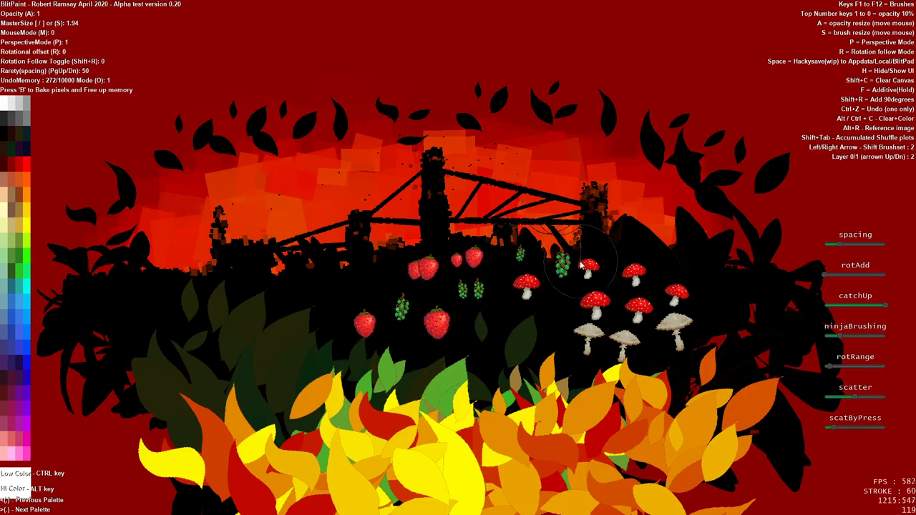
# Step: Stamp purple berry clusters above the red mushrooms, with cherries and a blueberry sprig to their right
pyautogui.click(595, 243)
pyautogui.moveTo(632, 249)
pyautogui.mouseDown()
pyautogui.moveTo(660, 247)
pyautogui.moveTo(711, 283)
pyautogui.moveTo(739, 281)
pyautogui.moveTo(748, 319)
pyautogui.mouseUp()
pyautogui.click(713, 253)
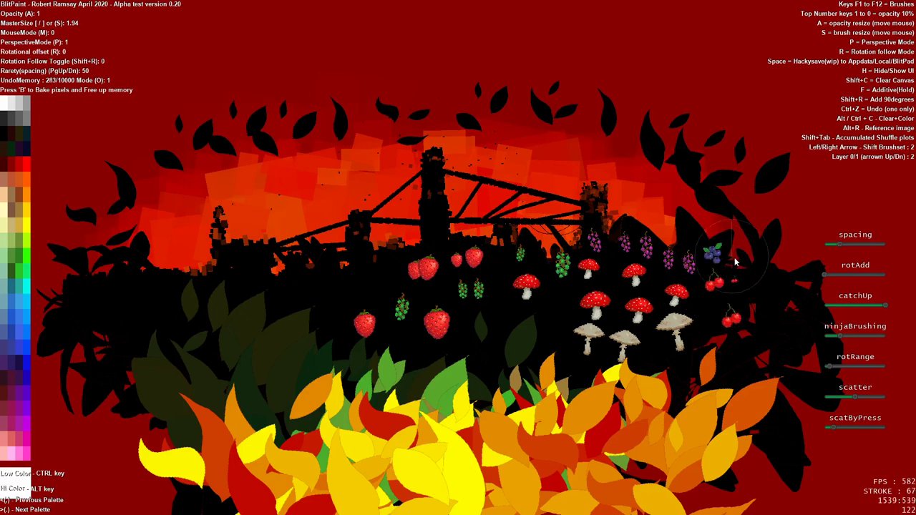
# Step: Add blueberry sprigs at the hull's right end and a rising line of single green apples along the foliage
pyautogui.click(765, 294)
pyautogui.click(790, 340)
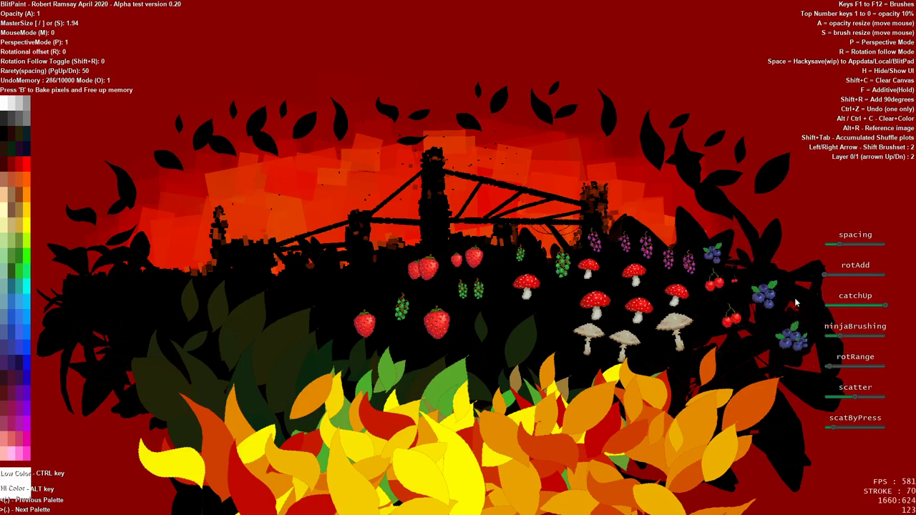
pyautogui.moveTo(795, 297); pyautogui.dragTo(785, 259)
pyautogui.click(753, 229)
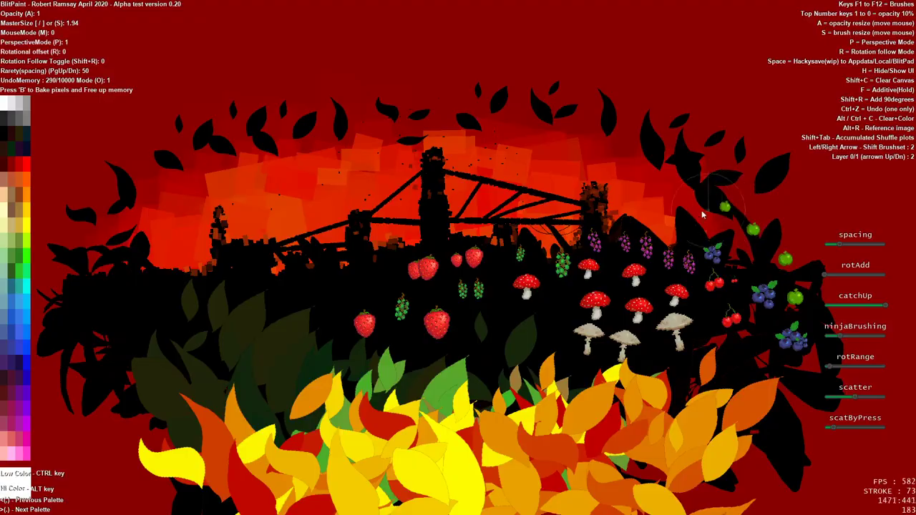
pyautogui.press('XF86Calculator')
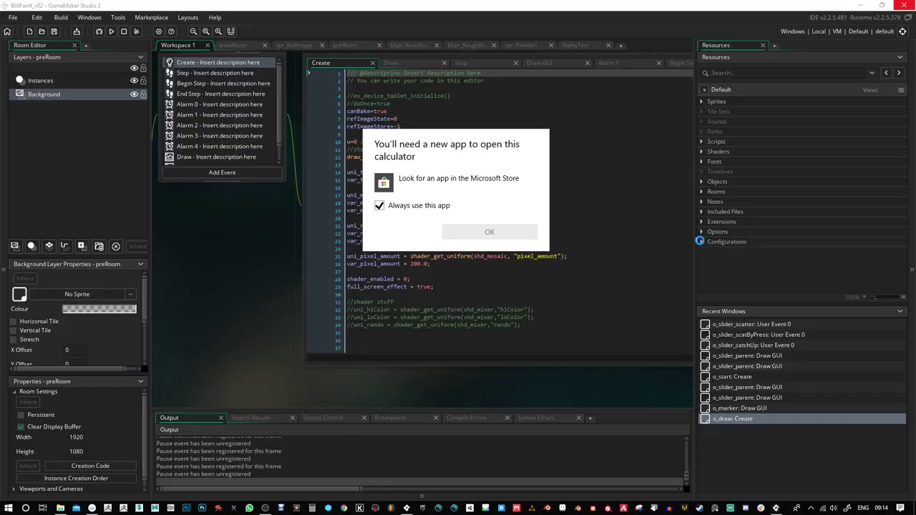
pyautogui.press('Escape')
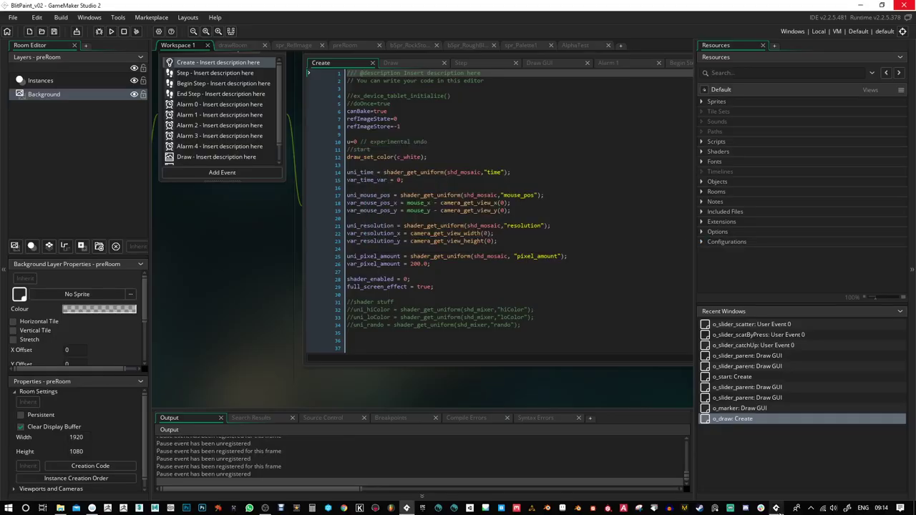
pyautogui.hotkey('alt', 'Tab')
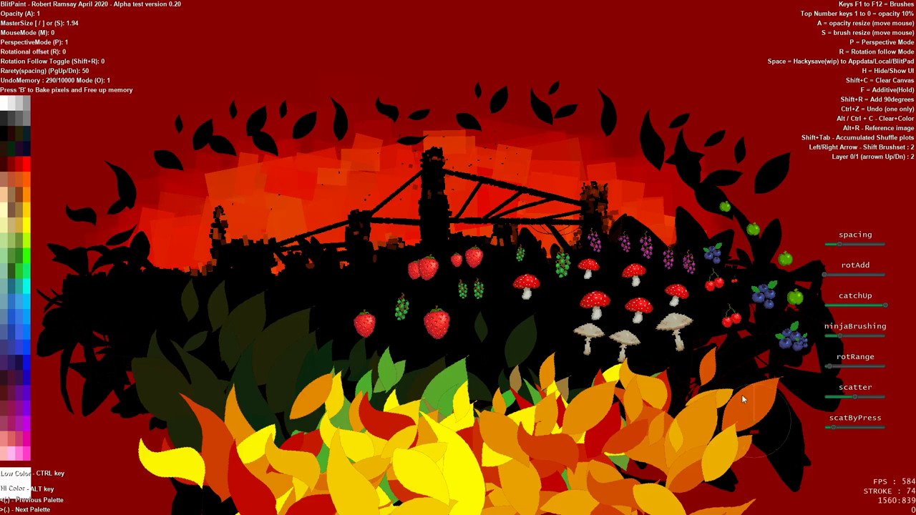
# Step: Stamp a few small green apples over the rigging to the left of the ship's right tower
pyautogui.click(561, 196)
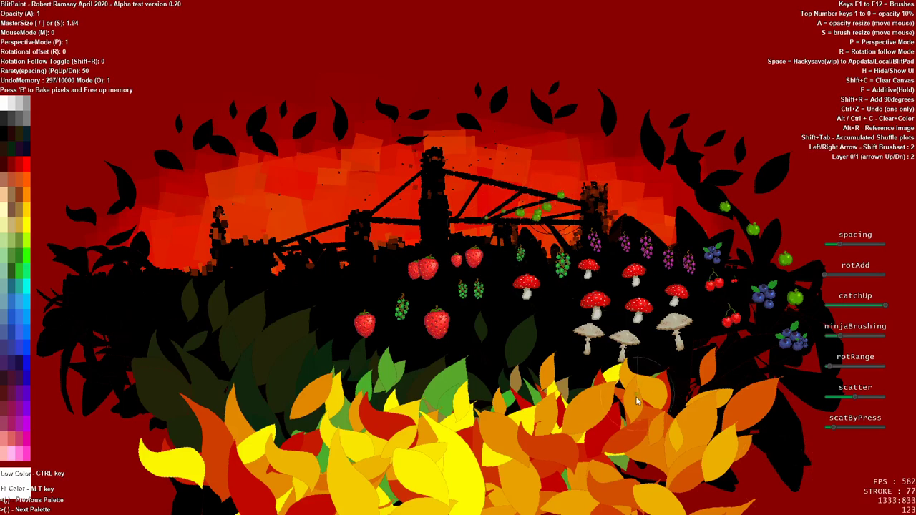
pyautogui.hotkey('ctrl', 'z')
# Step: Set the spacing to 29 and the rotational offset to 334.69, and paint a dense chain of green apples over the right foliage
pyautogui.click(841, 244)
pyautogui.click(844, 281)
pyautogui.moveTo(844, 280)
pyautogui.mouseDown()
pyautogui.moveTo(876, 281)
pyautogui.moveTo(841, 280)
pyautogui.moveTo(871, 281)
pyautogui.moveTo(844, 281)
pyautogui.moveTo(867, 281)
pyautogui.moveTo(845, 281)
pyautogui.moveTo(854, 280)
pyautogui.mouseUp()
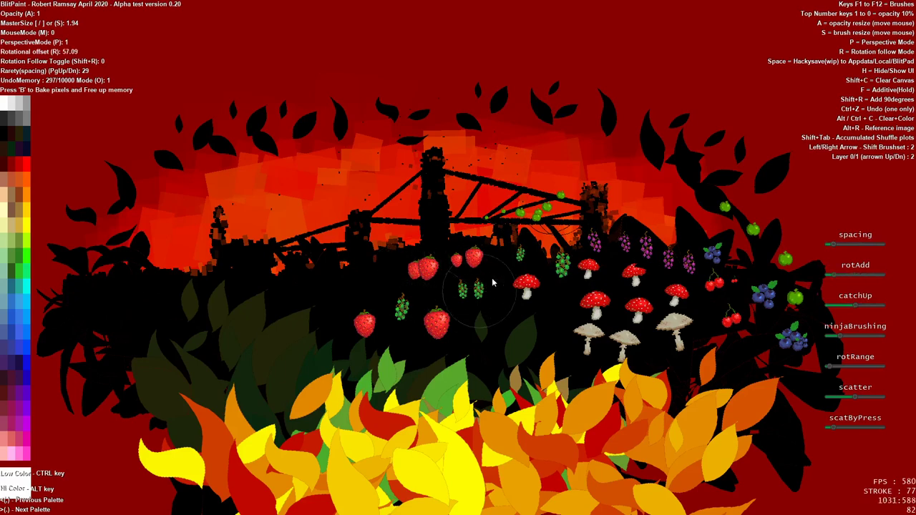
pyautogui.moveTo(848, 275); pyautogui.dragTo(879, 284)
pyautogui.moveTo(753, 230)
pyautogui.mouseDown()
pyautogui.moveTo(788, 219)
pyautogui.moveTo(802, 200)
pyautogui.moveTo(800, 185)
pyautogui.mouseUp()
pyautogui.click(739, 149)
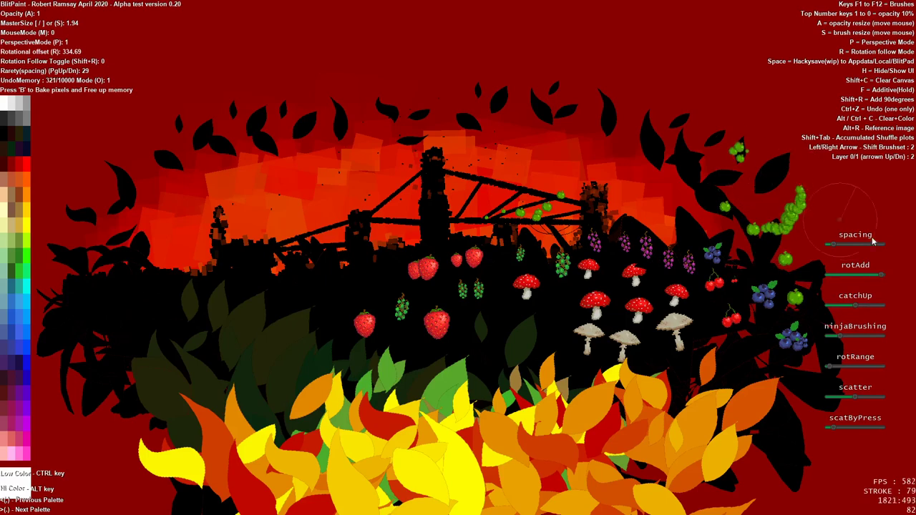
# Step: Set the spacing to 40, scatter green apples in an arc across the sky, and set the rotational offset to 151.88
pyautogui.moveTo(871, 242); pyautogui.dragTo(845, 243)
pyautogui.moveTo(679, 191); pyautogui.dragTo(443, 150)
pyautogui.moveTo(872, 277); pyautogui.dragTo(836, 245)
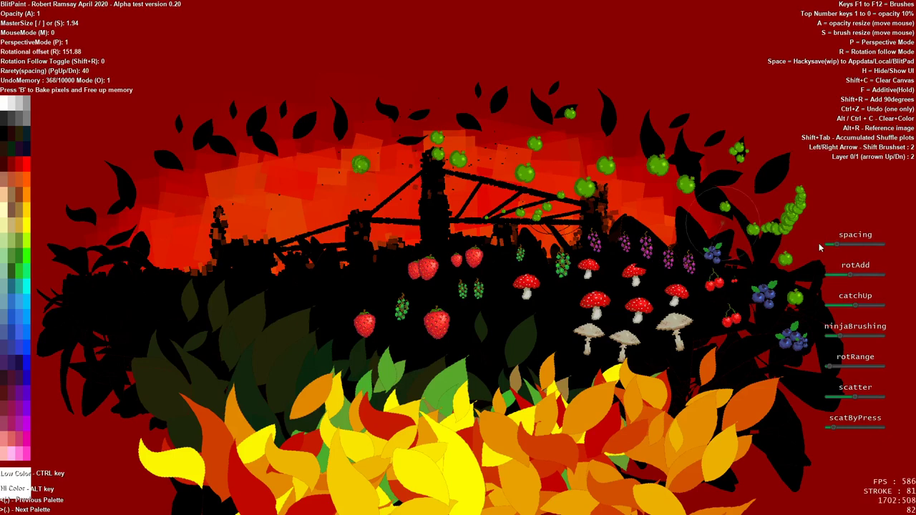
# Step: Set the spacing to 145 and stamp widely spaced green apples high in the sky and left of the strawberries
pyautogui.moveTo(834, 246); pyautogui.dragTo(875, 246)
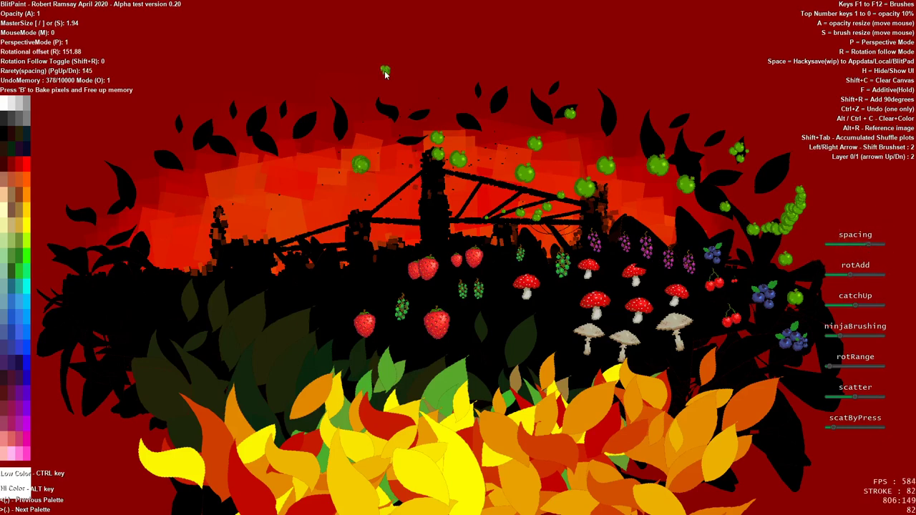
pyautogui.click(342, 286)
pyautogui.moveTo(384, 284); pyautogui.dragTo(356, 255)
pyautogui.click(372, 243)
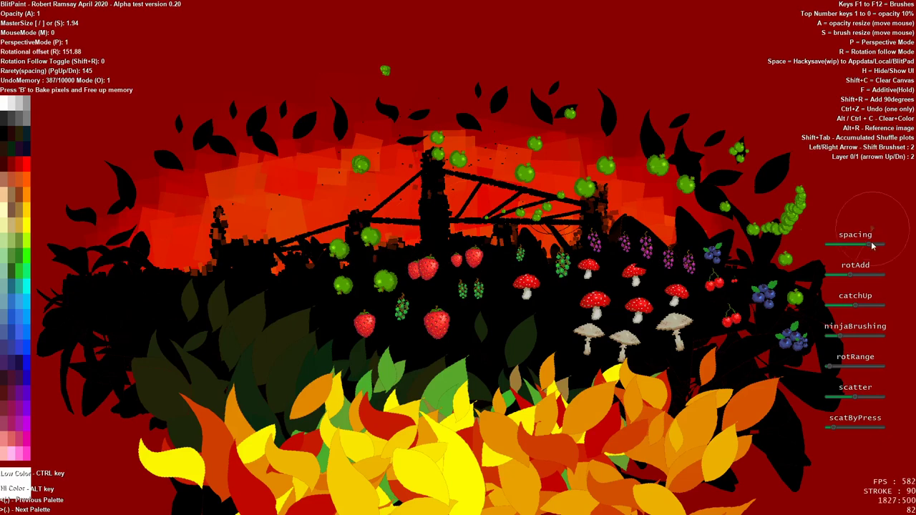
# Step: Scatter green apples in the left sky with spacing 200, and beside the central tower with spacing 64
pyautogui.moveTo(875, 244); pyautogui.dragTo(885, 244)
pyautogui.moveTo(297, 149); pyautogui.dragTo(267, 126)
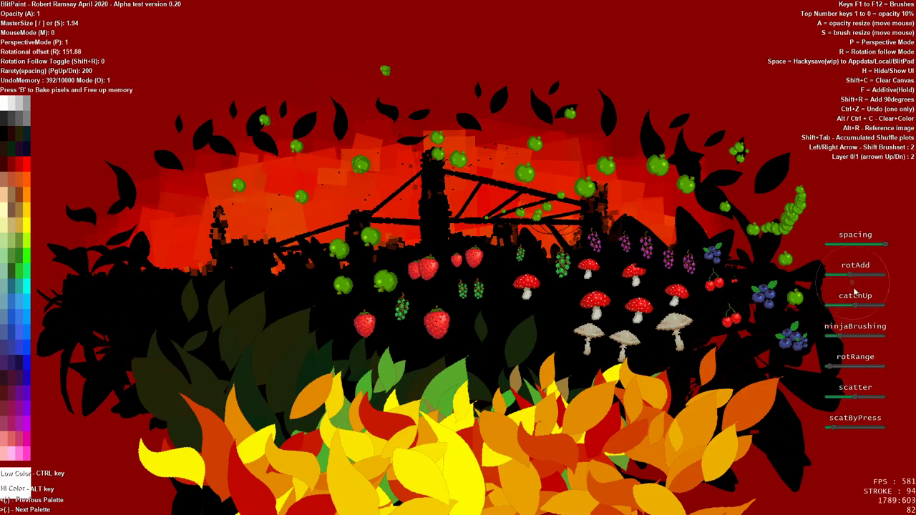
pyautogui.moveTo(871, 248); pyautogui.dragTo(844, 248)
pyautogui.moveTo(382, 167)
pyautogui.mouseDown()
pyautogui.moveTo(413, 214)
pyautogui.moveTo(442, 199)
pyautogui.mouseUp()
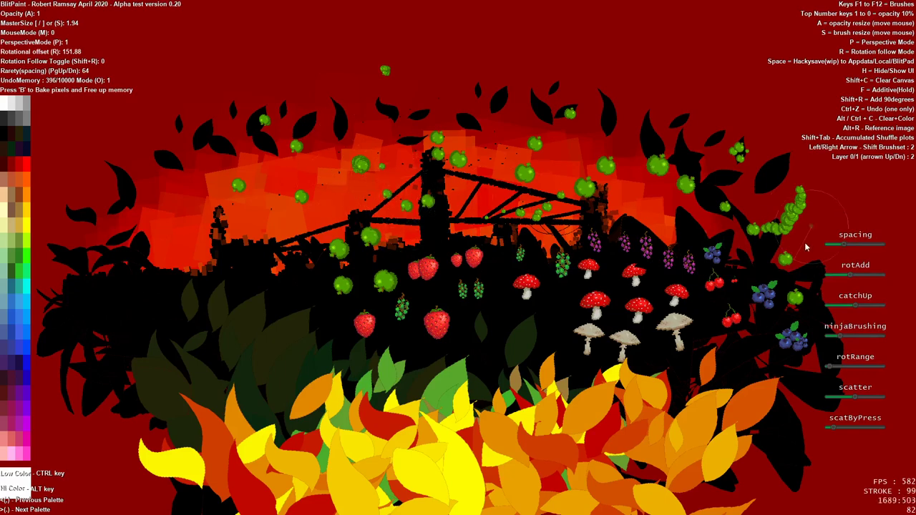
# Step: Stamp three tiny green apples in the open sky above the black leaves at the upper right
pyautogui.click(606, 81)
pyautogui.click(643, 60)
pyautogui.click(656, 99)
# Step: Set the spacing to 0 and paint a dense clump of green apples over the dark green leaves on the left
pyautogui.moveTo(859, 358)
pyautogui.mouseDown()
pyautogui.moveTo(861, 261)
pyautogui.moveTo(821, 244)
pyautogui.mouseUp()
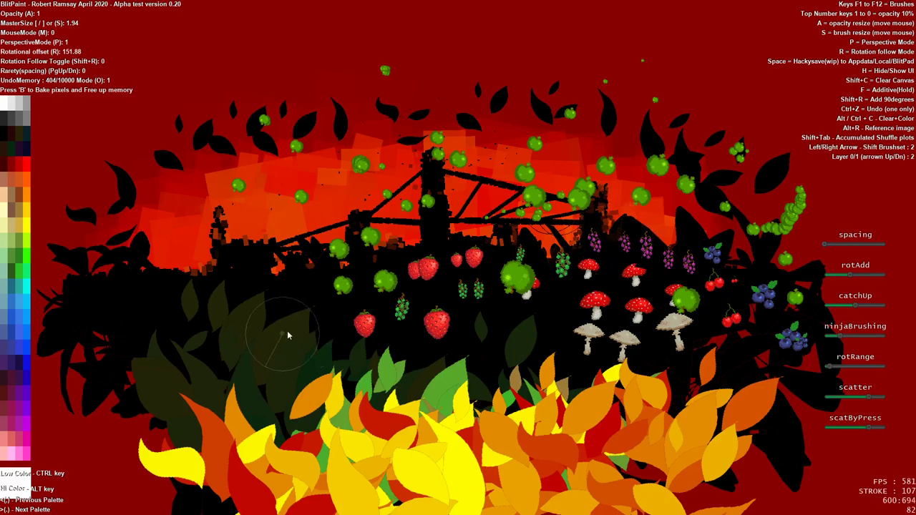
pyautogui.moveTo(290, 331)
pyautogui.mouseDown()
pyautogui.moveTo(218, 397)
pyautogui.moveTo(265, 301)
pyautogui.moveTo(218, 358)
pyautogui.moveTo(301, 341)
pyautogui.moveTo(349, 379)
pyautogui.mouseUp()
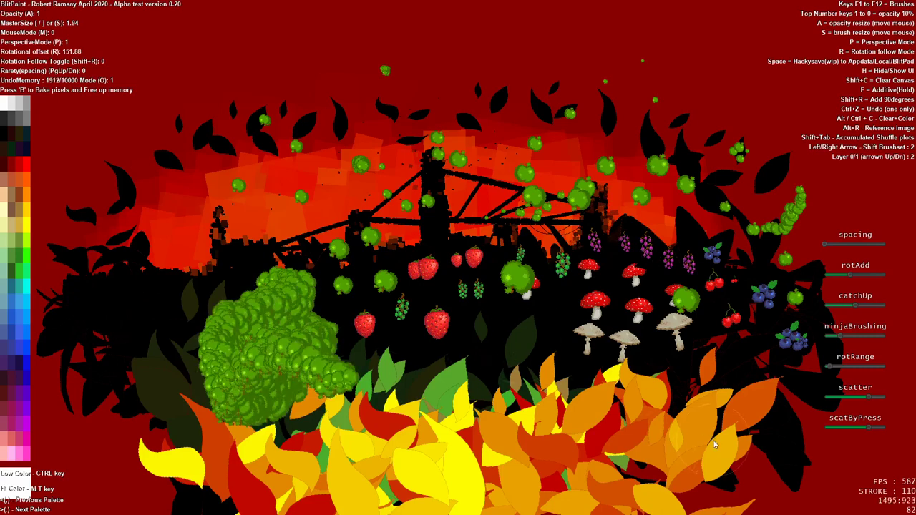